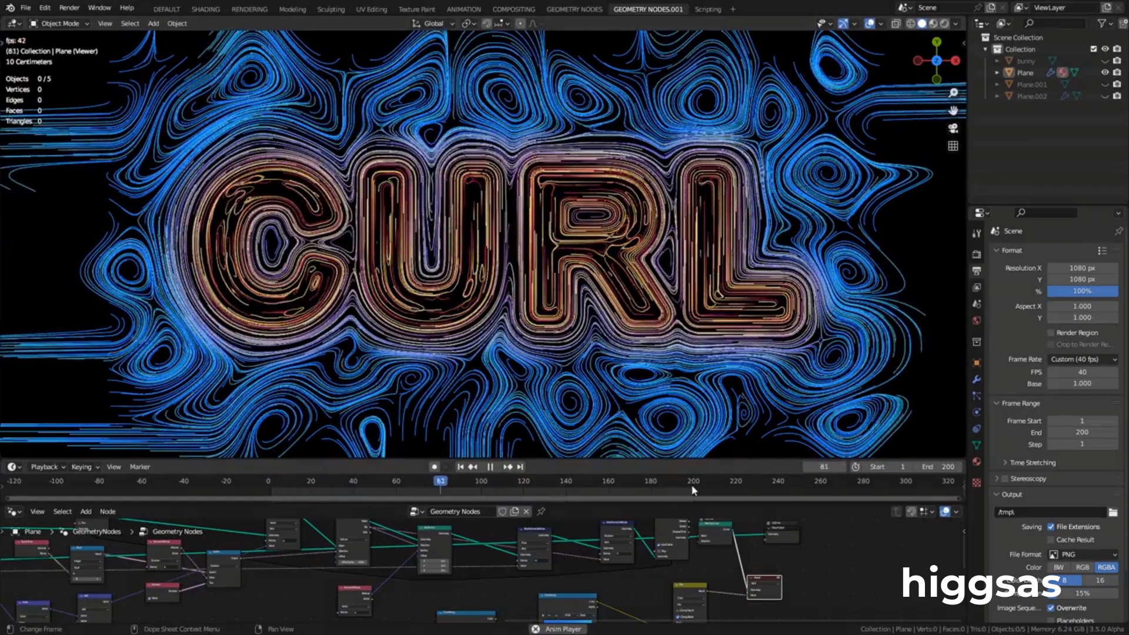
# Move the sphere around against the hanging cloth while the simulation plays
pyautogui.moveTo(559, 373); pyautogui.dragTo(543, 301, button='middle')
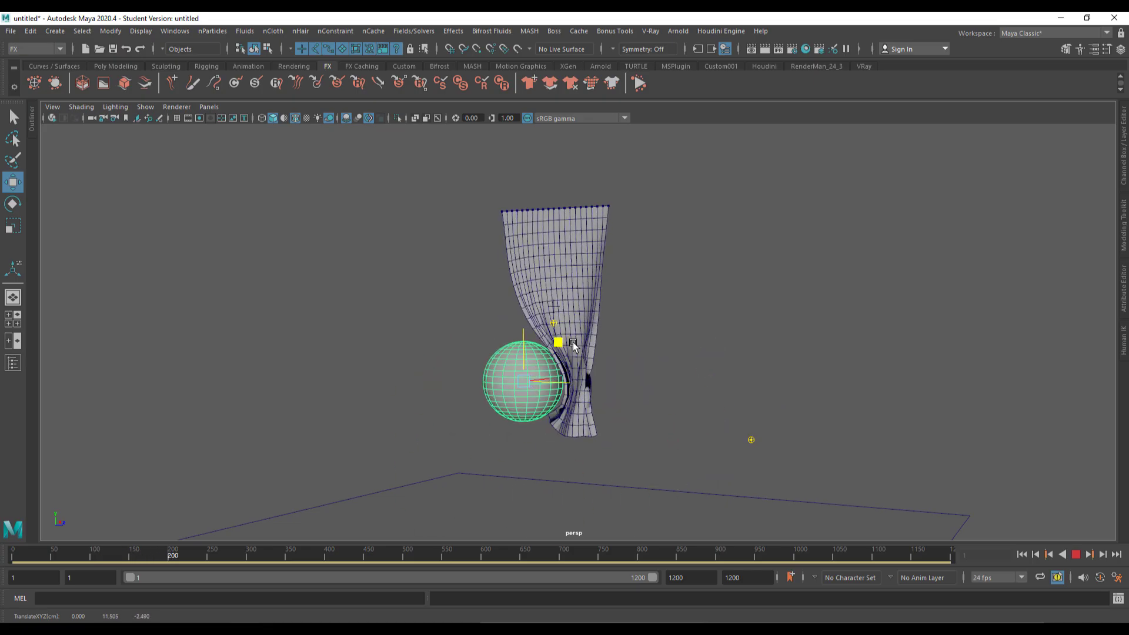
pyautogui.moveTo(609, 340); pyautogui.dragTo(587, 301)
pyautogui.keyDown('alt'); pyautogui.moveTo(587, 305); pyautogui.dragTo(729, 311); pyautogui.keyUp('alt')
pyautogui.moveTo(600, 338); pyautogui.dragTo(403, 229)
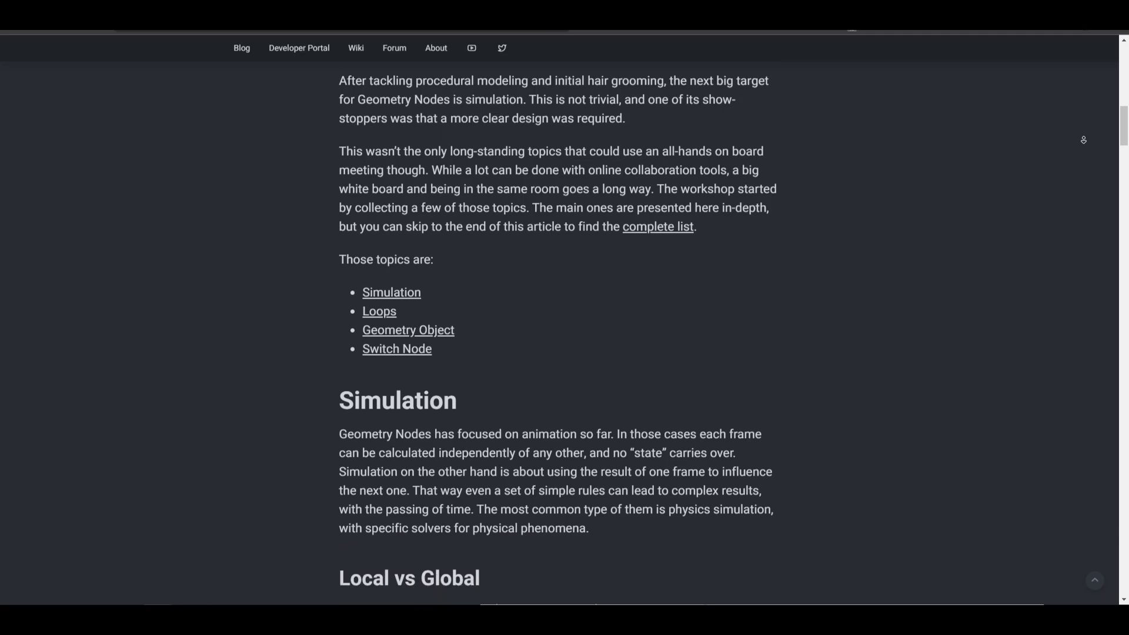
# Read the blog article's sections on Simulation, Local vs Global and Simulation Nodes
pyautogui.scroll(-3, 1083, 140)
pyautogui.scroll(-3, 1084, 138)
pyautogui.scroll(-3, 1083, 138)
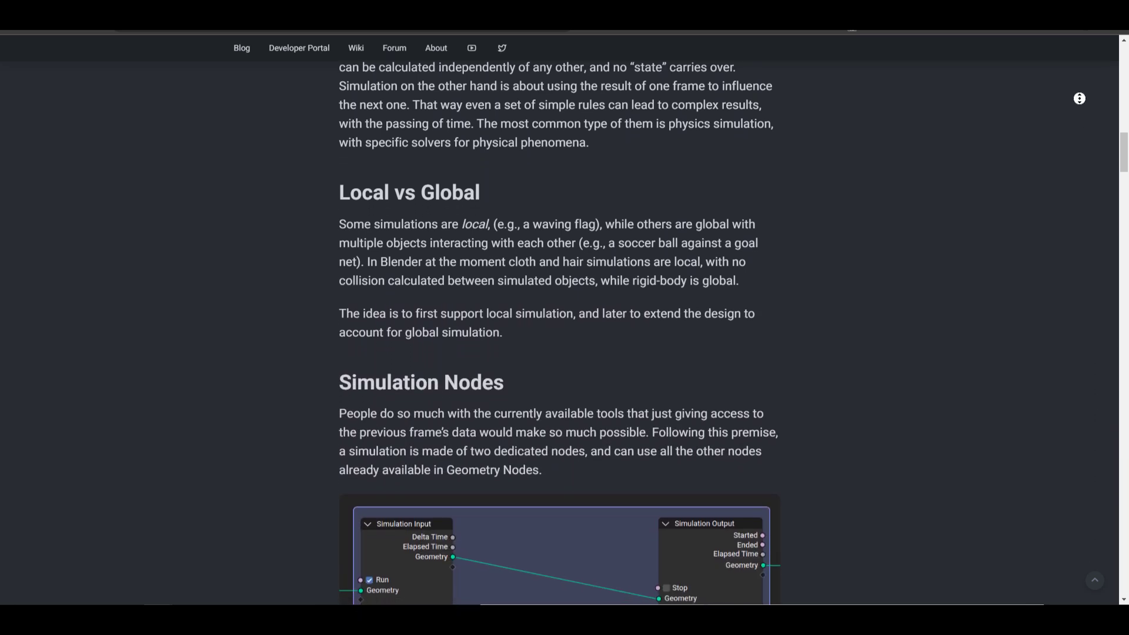
pyautogui.scroll(1, 1079, 105)
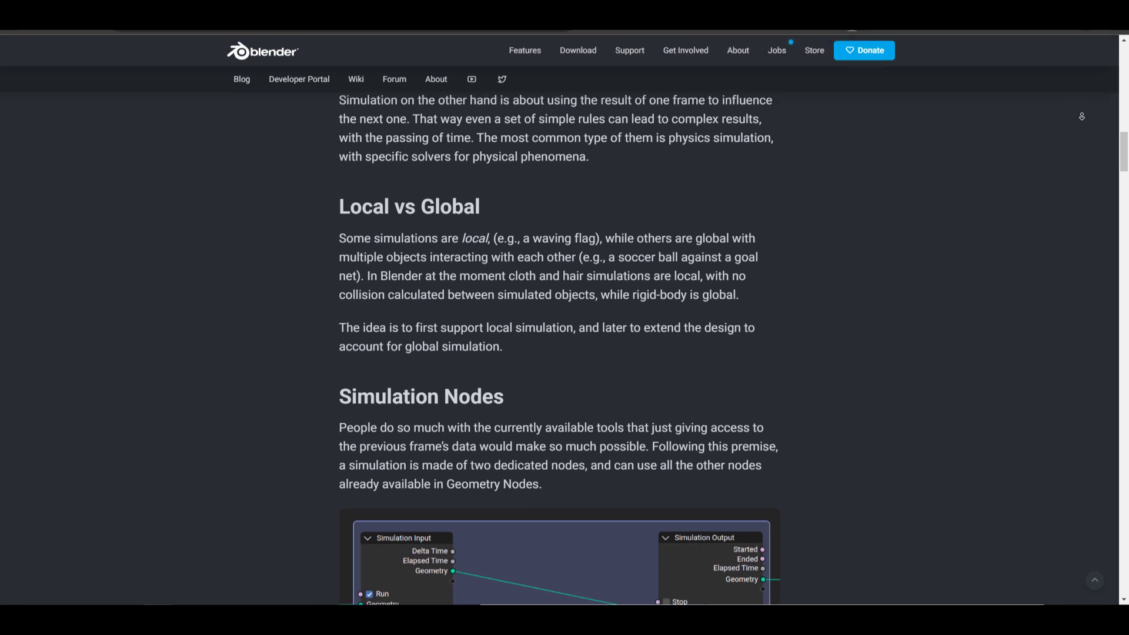
pyautogui.scroll(-1, 1081, 113)
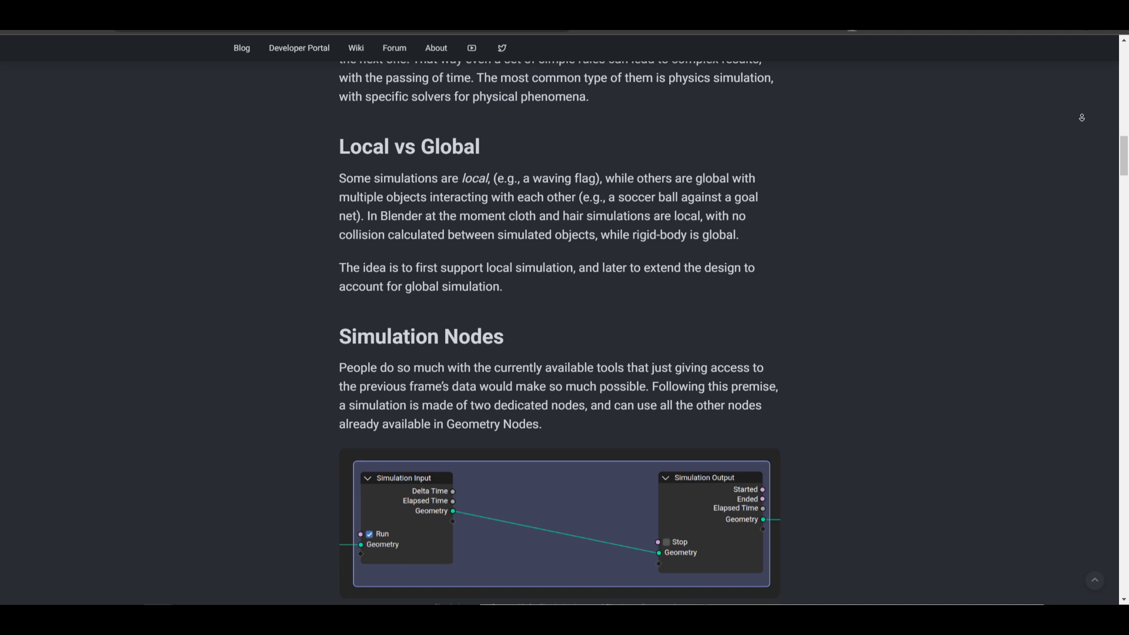
pyautogui.scroll(-2, 1083, 121)
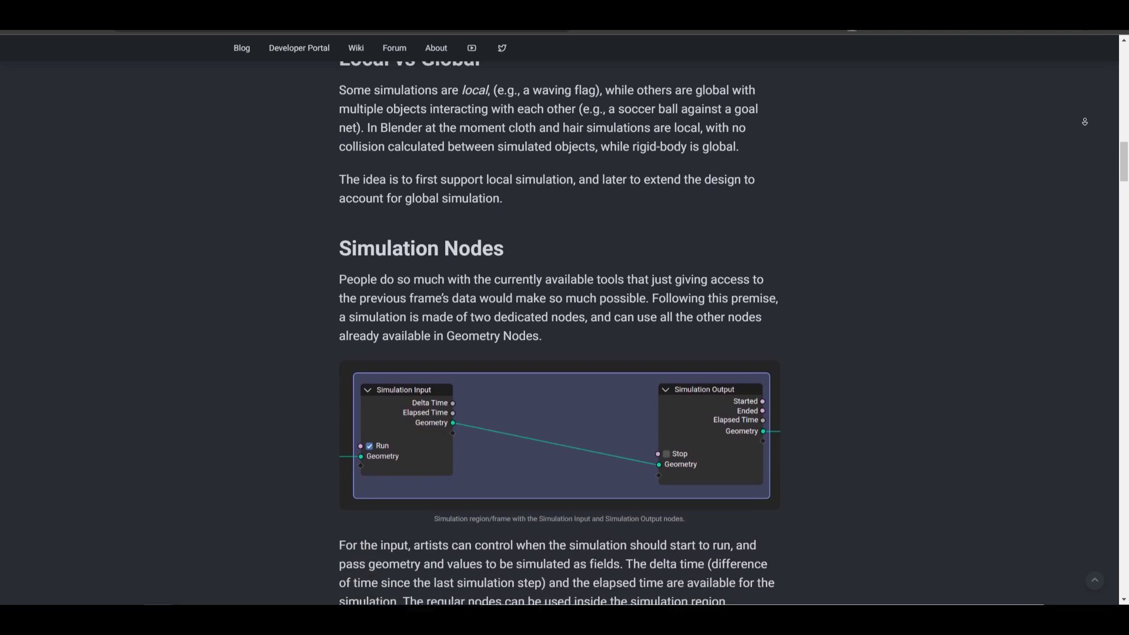
# Skim the rest of the article, covering Visuals Explorations, the Edit Geometry node, Menu Switch and Other Topics
pyautogui.scroll(-15, 1084, 122)
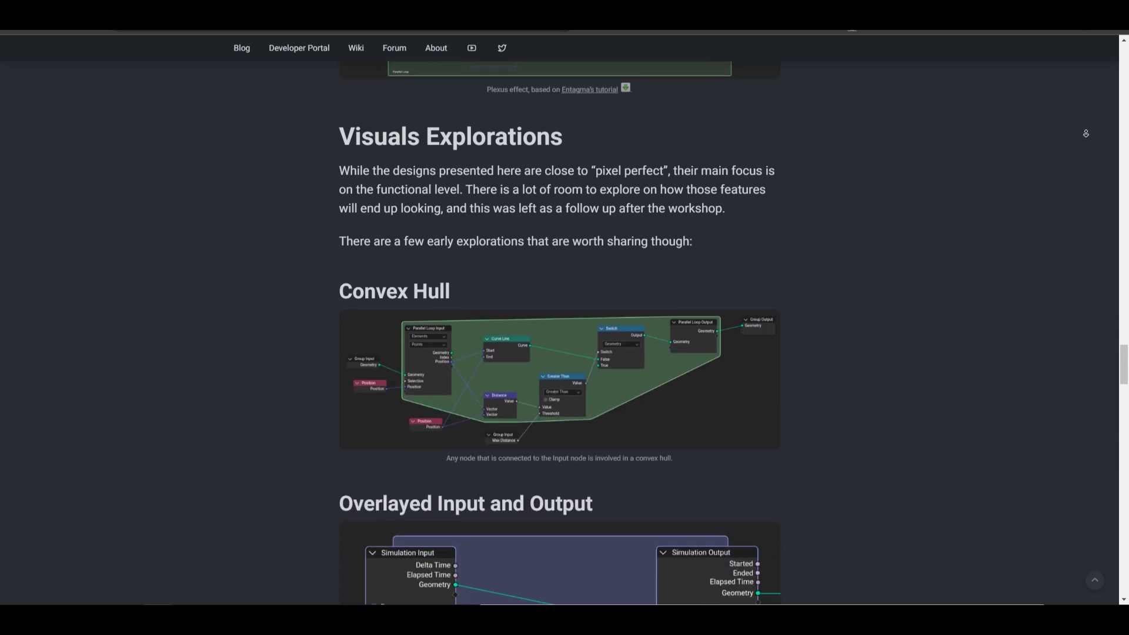
pyautogui.scroll(-10, 558, 329)
pyautogui.scroll(-4, 559, 330)
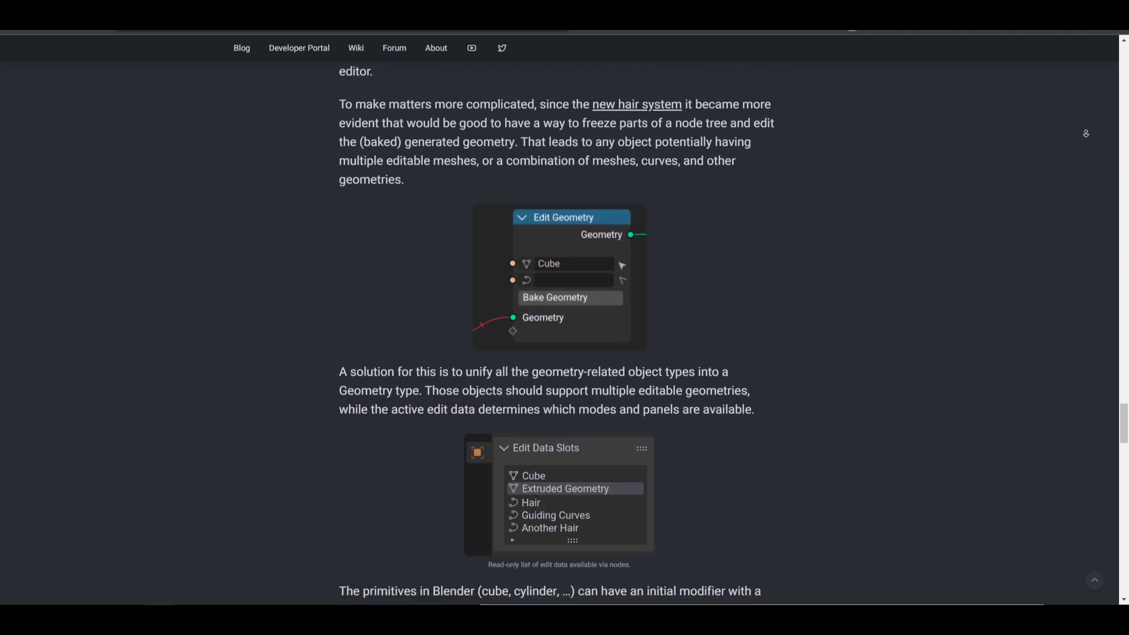
pyautogui.scroll(-4, 558, 329)
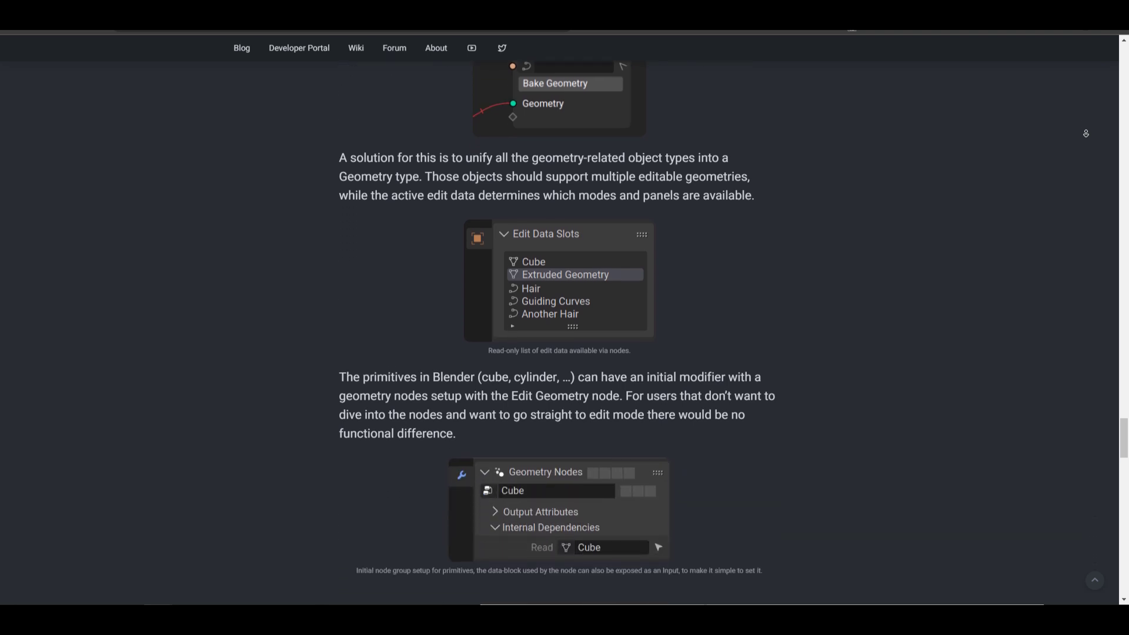
pyautogui.scroll(-4, 559, 329)
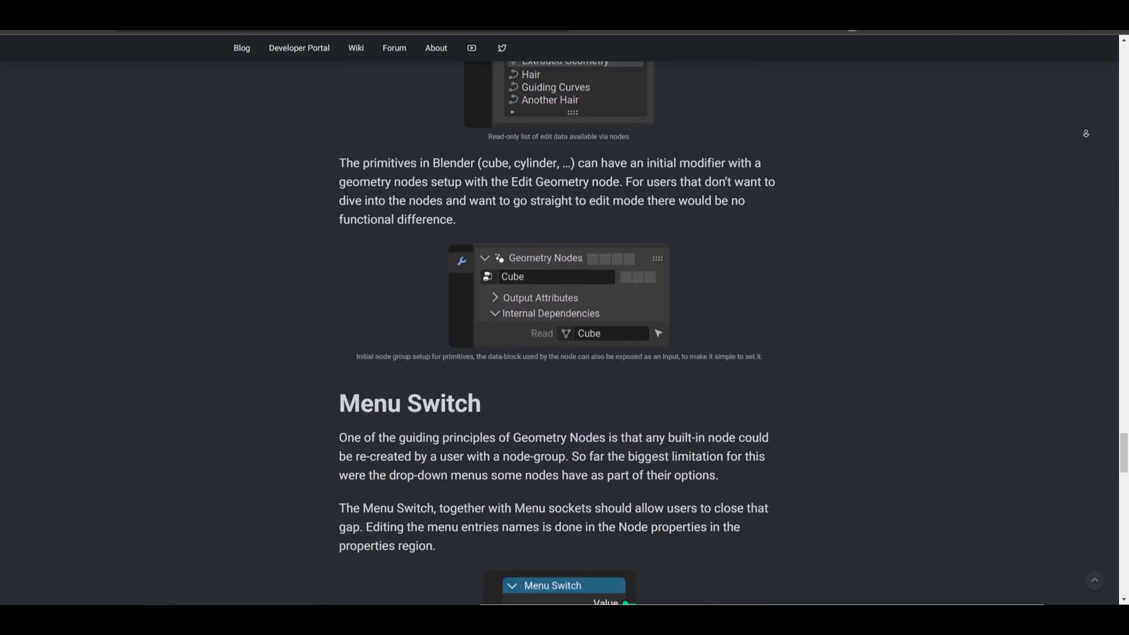
pyautogui.scroll(-4, 558, 329)
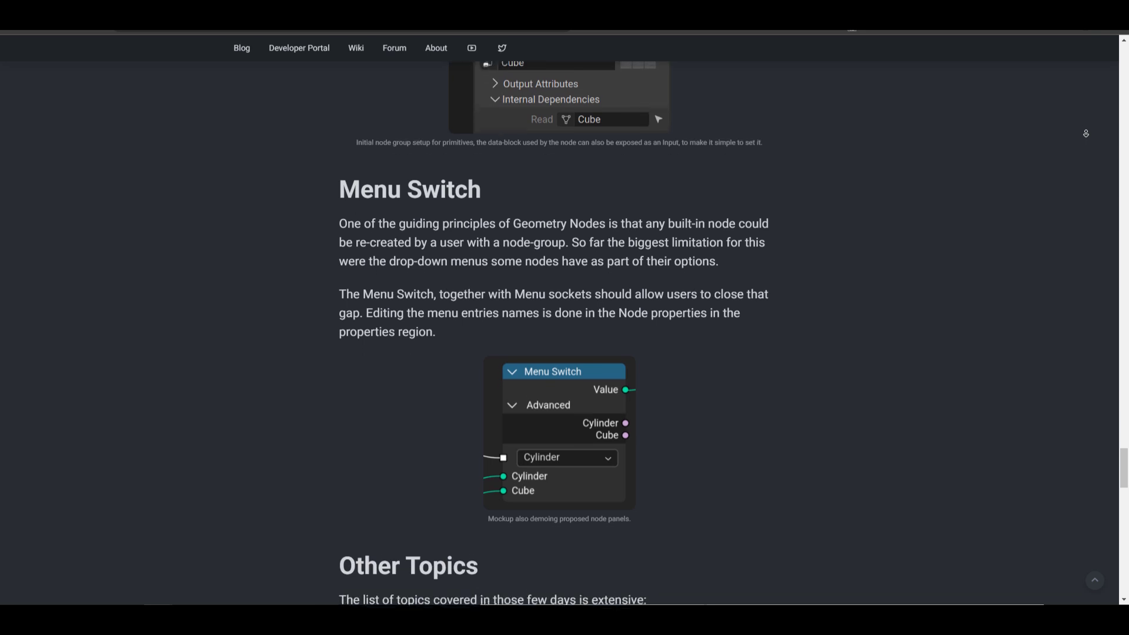
pyautogui.scroll(-4, 1086, 134)
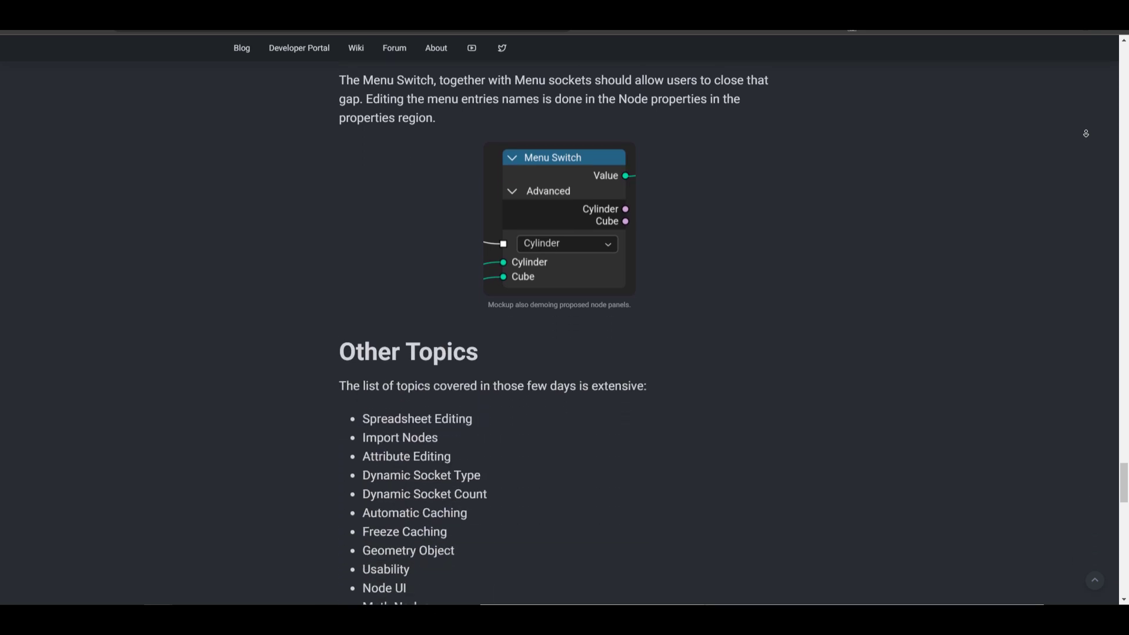
pyautogui.scroll(-1, 1086, 130)
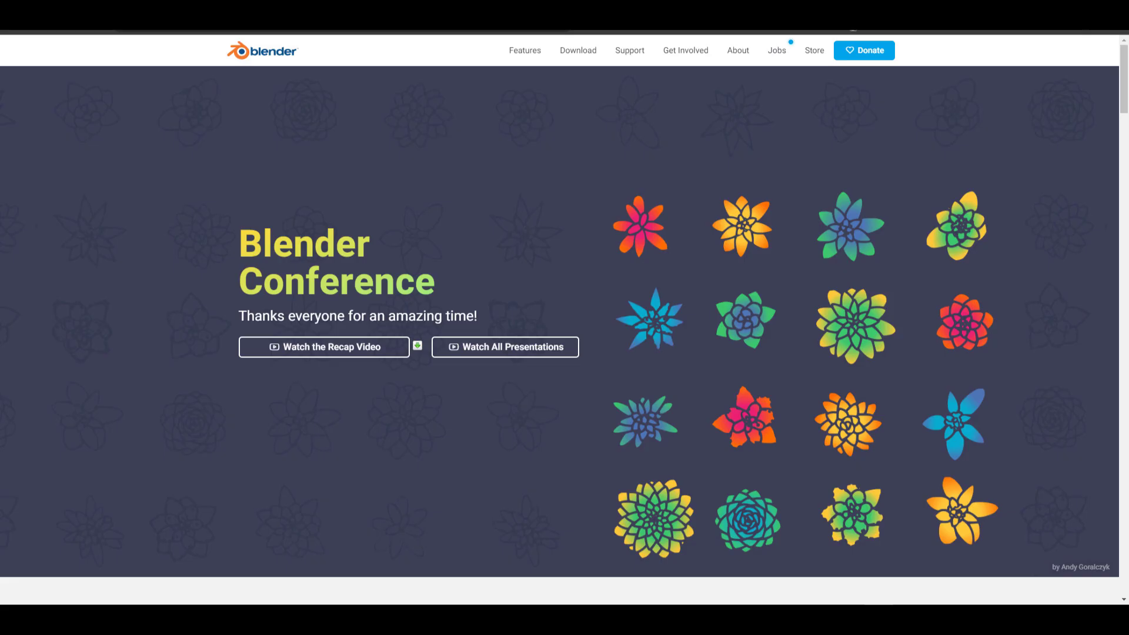
# Go from the Blender download page to the experimental builds and open the Branch builds
pyautogui.click(579, 51)
pyautogui.scroll(-2, 592, 203)
pyautogui.scroll(-10, 591, 205)
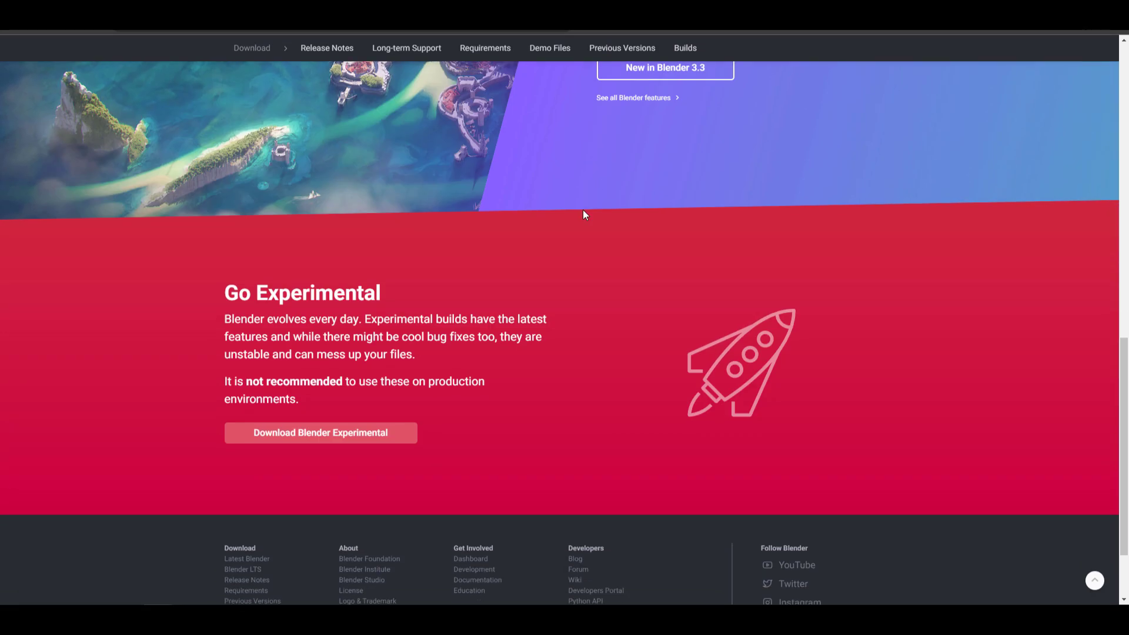
pyautogui.click(288, 435)
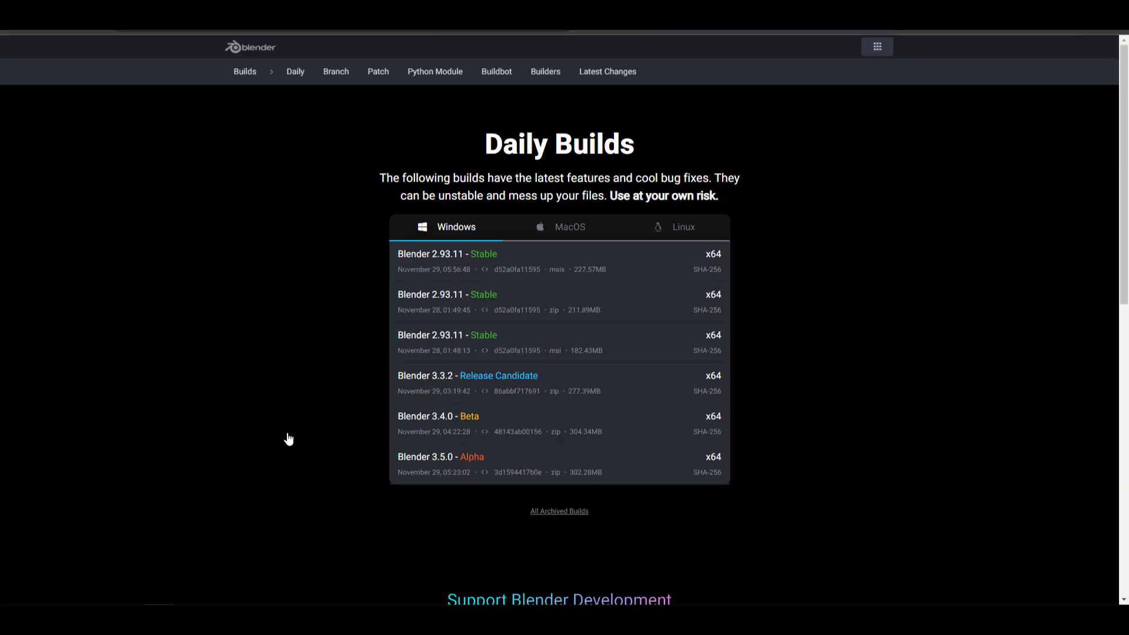
pyautogui.click(334, 80)
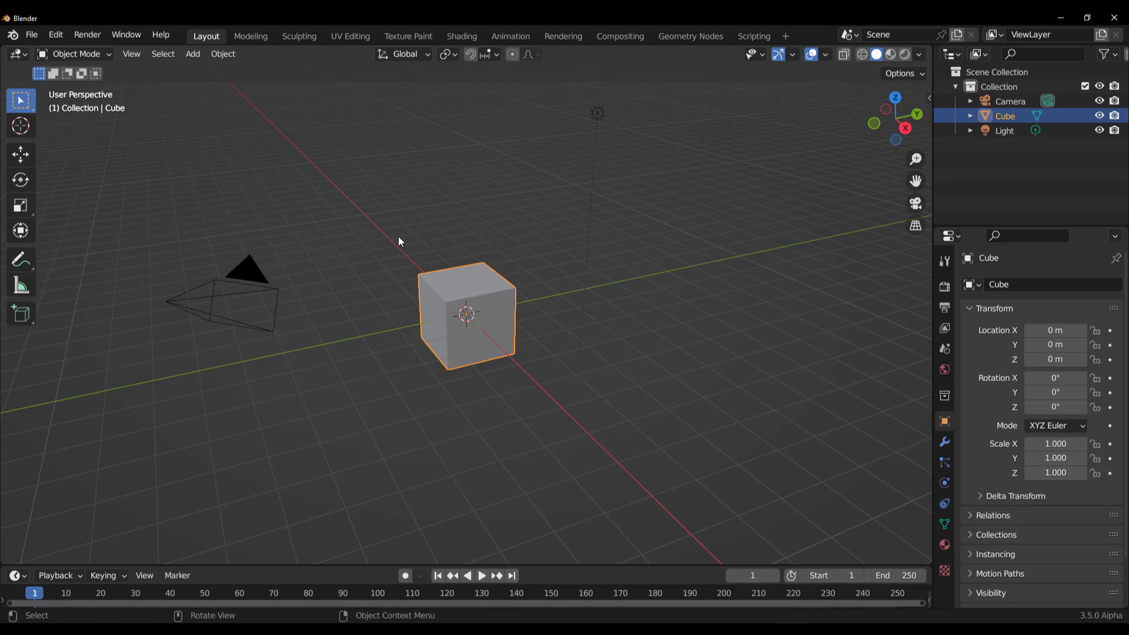
# Set up the Geometry Nodes workspace with a Timeline below the node editor and create a new node tree for the cube
pyautogui.click(681, 41)
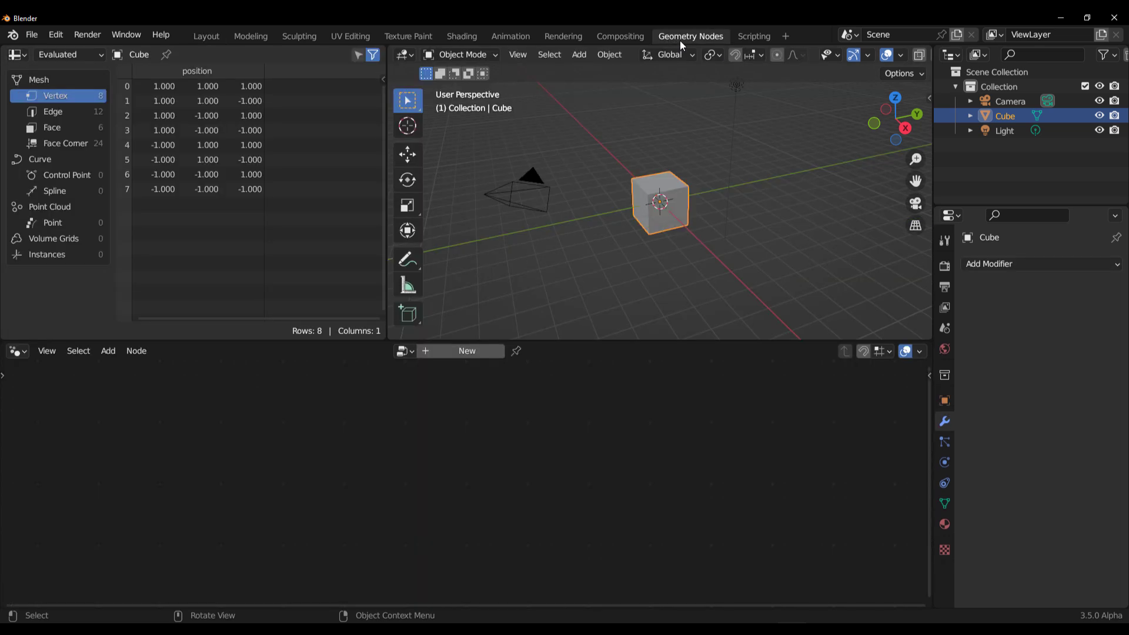
pyautogui.moveTo(6, 606); pyautogui.dragTo(9, 557)
pyautogui.click(16, 567)
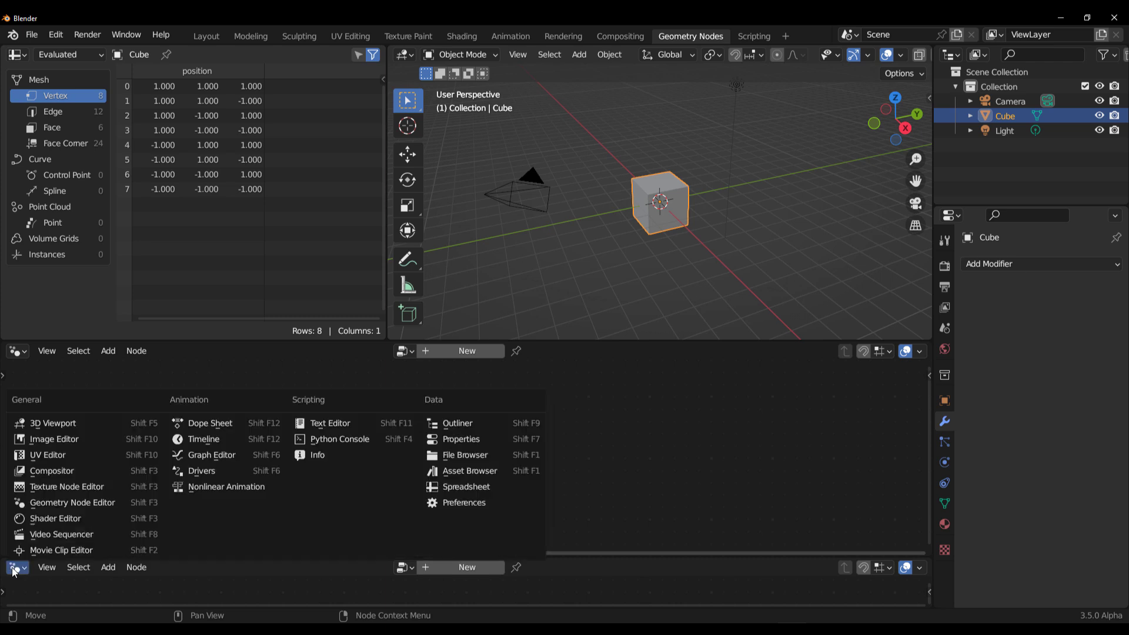
pyautogui.click(224, 442)
pyautogui.click(466, 351)
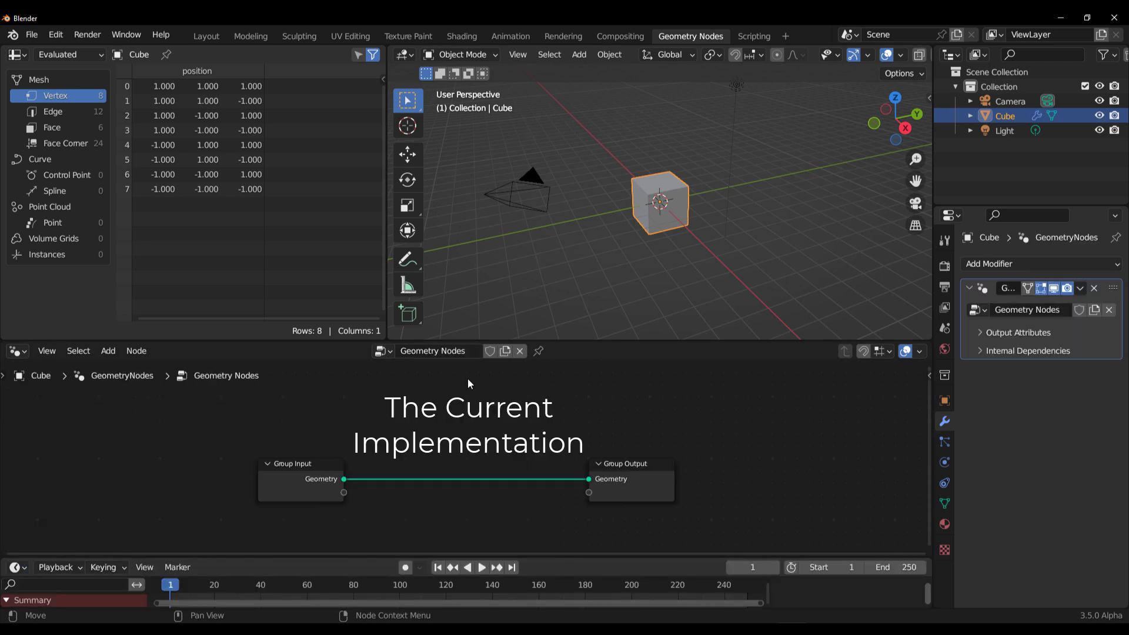
pyautogui.scroll(2, 442, 435)
pyautogui.moveTo(646, 489); pyautogui.dragTo(382, 422)
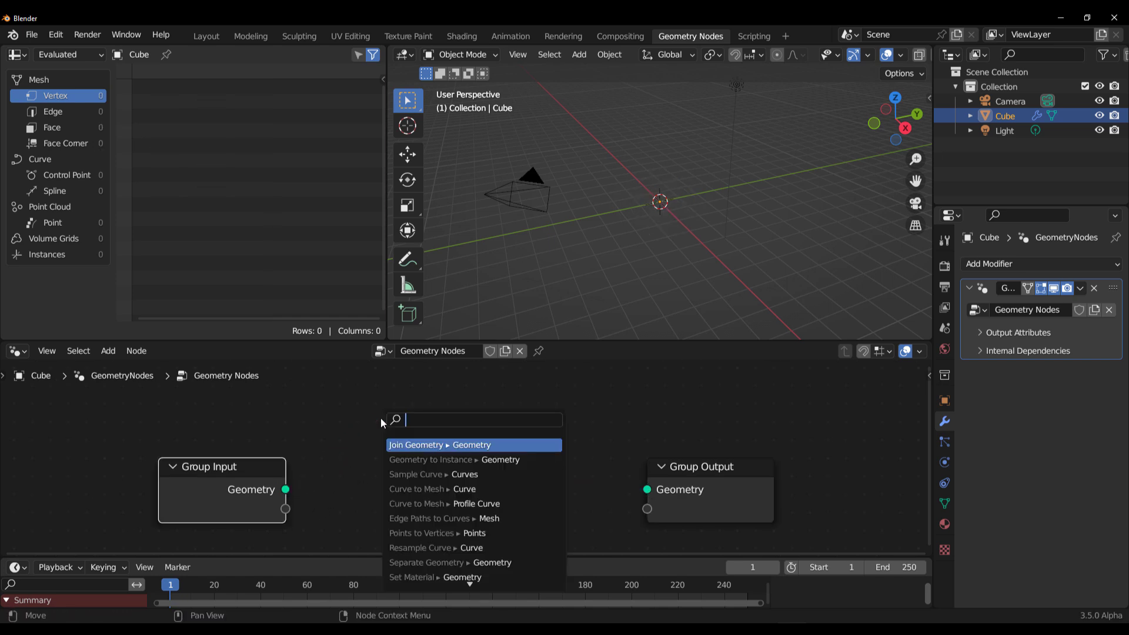
pyautogui.write('sim')
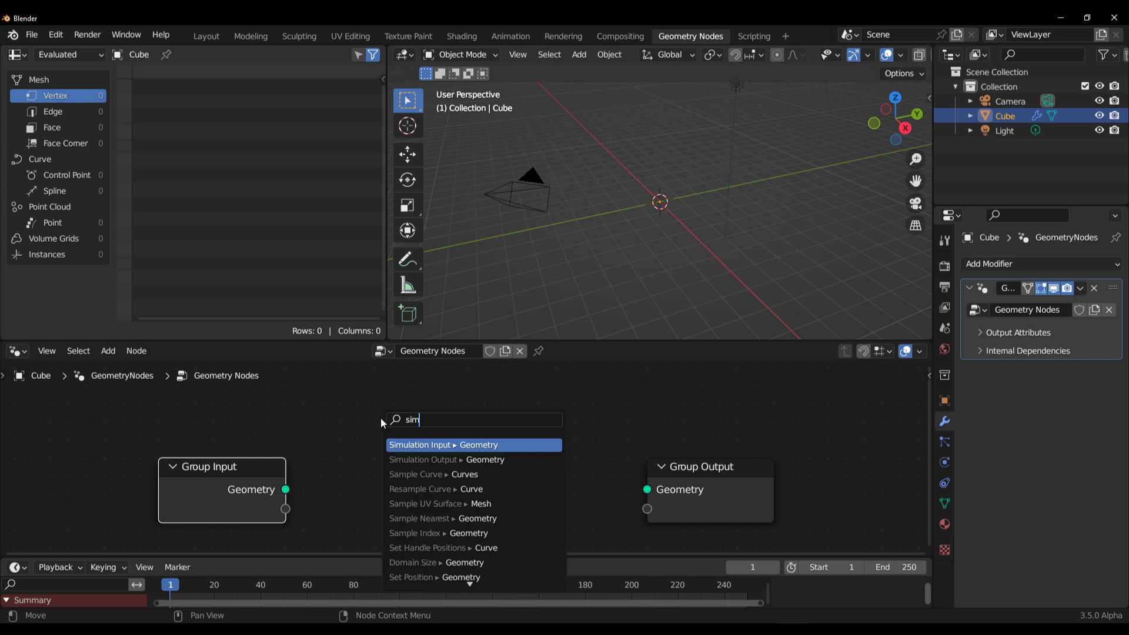
pyautogui.click(298, 443)
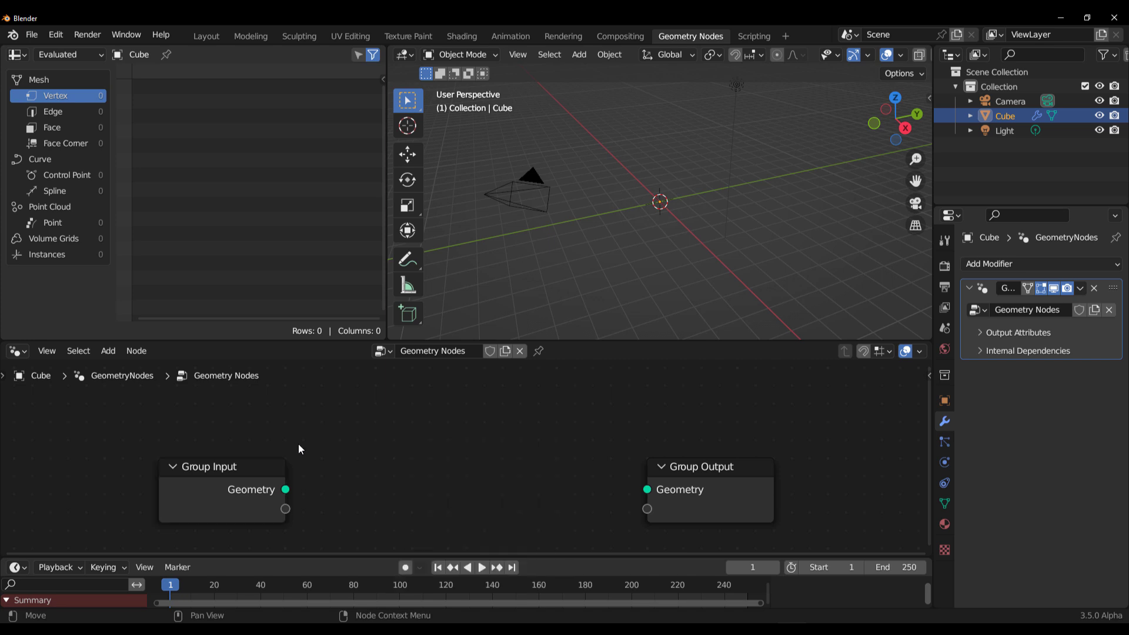
pyautogui.click(109, 351)
pyautogui.moveTo(150, 102)
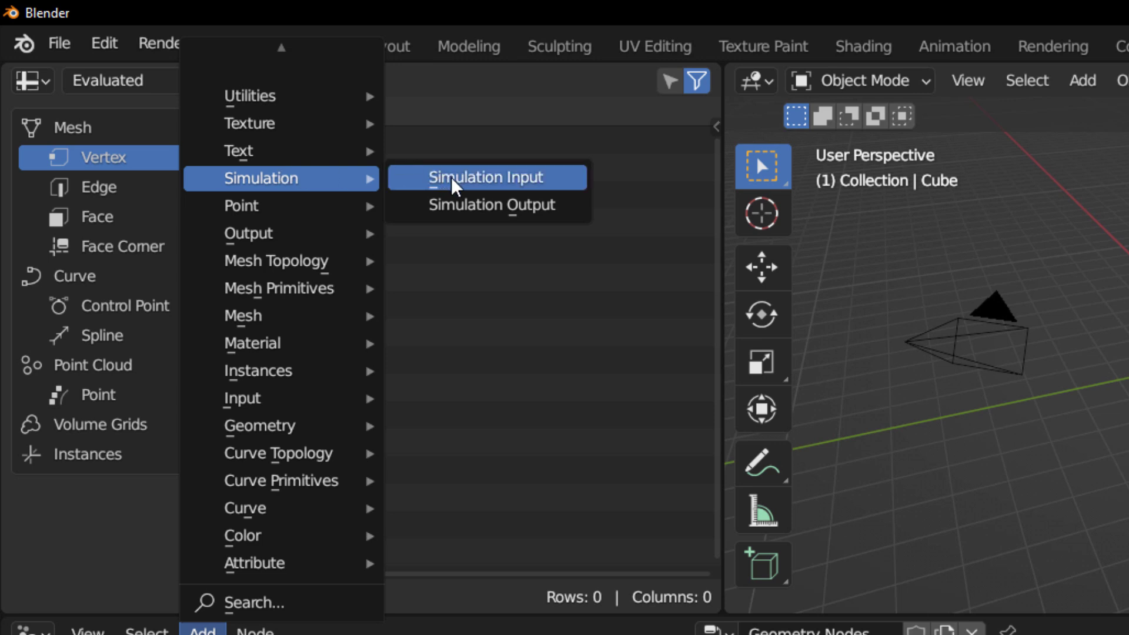
pyautogui.press('Escape')
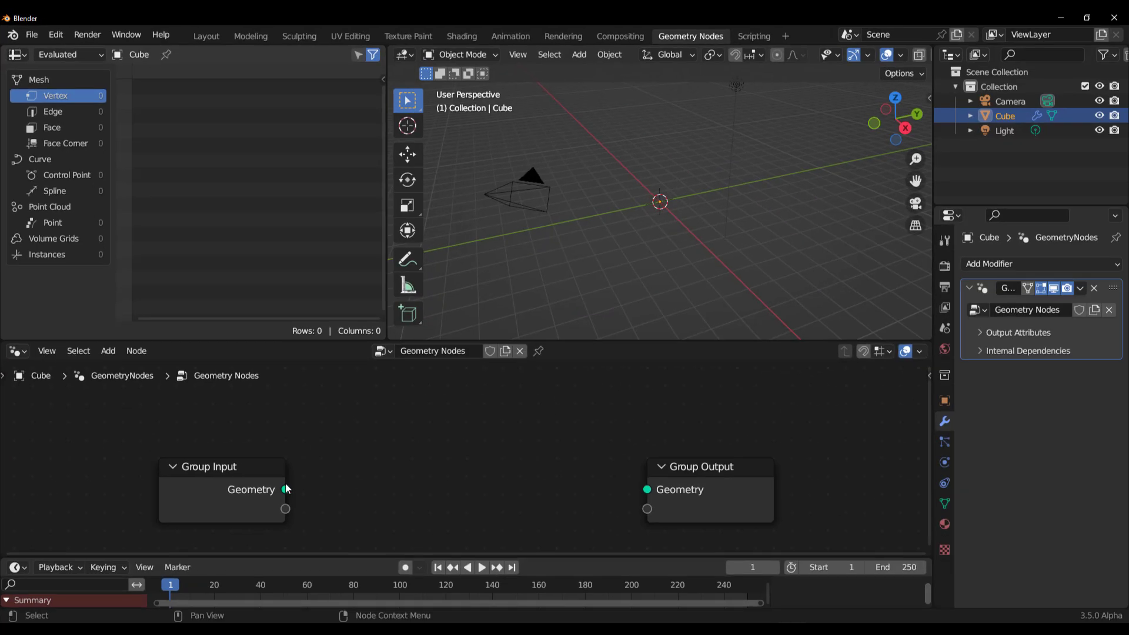
# Add a Simulation Input node fed by the Group Input's Geometry output
pyautogui.moveTo(286, 489); pyautogui.dragTo(390, 435)
pyautogui.write('sim')
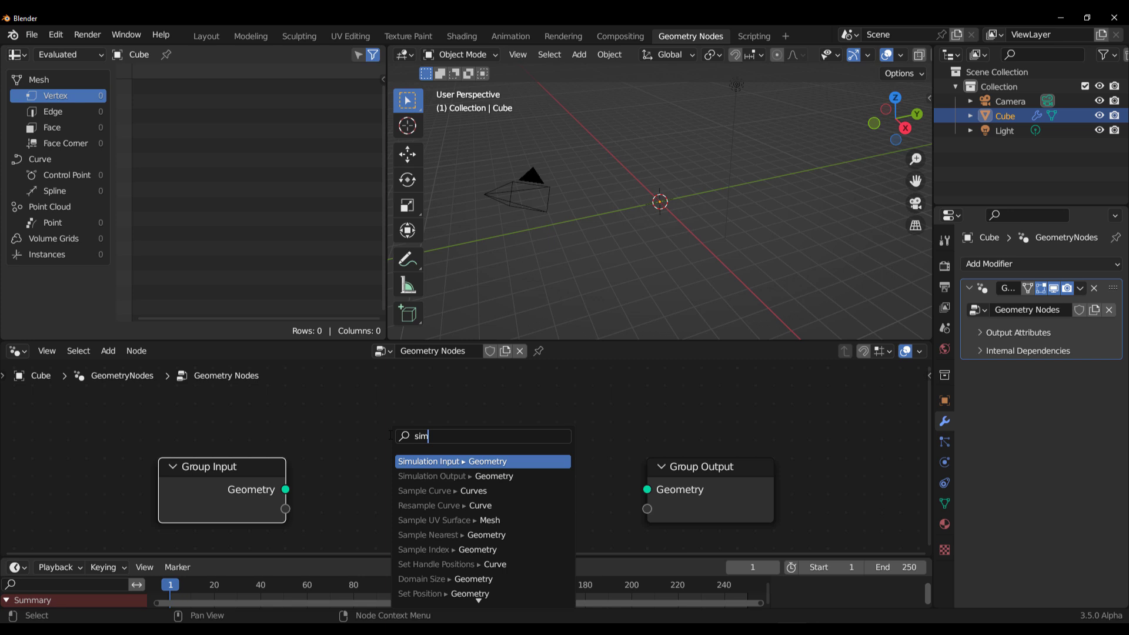
pyautogui.press('Return')
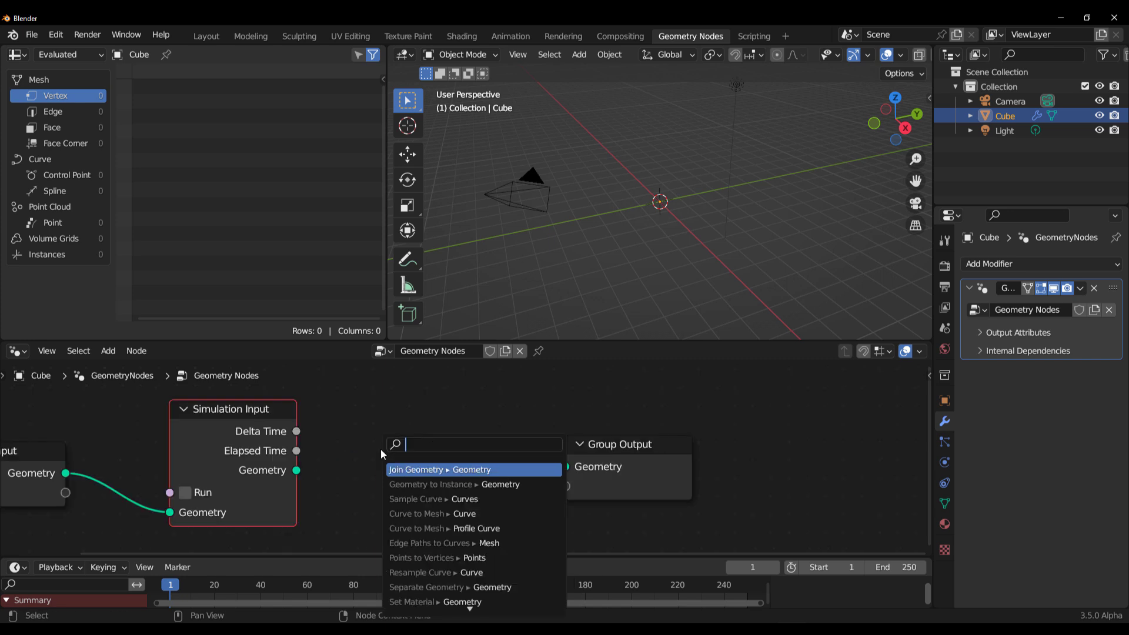
# Add a Simulation Output node fed by the Simulation Input's Geometry output
pyautogui.write('sim')
pyautogui.press('Down')
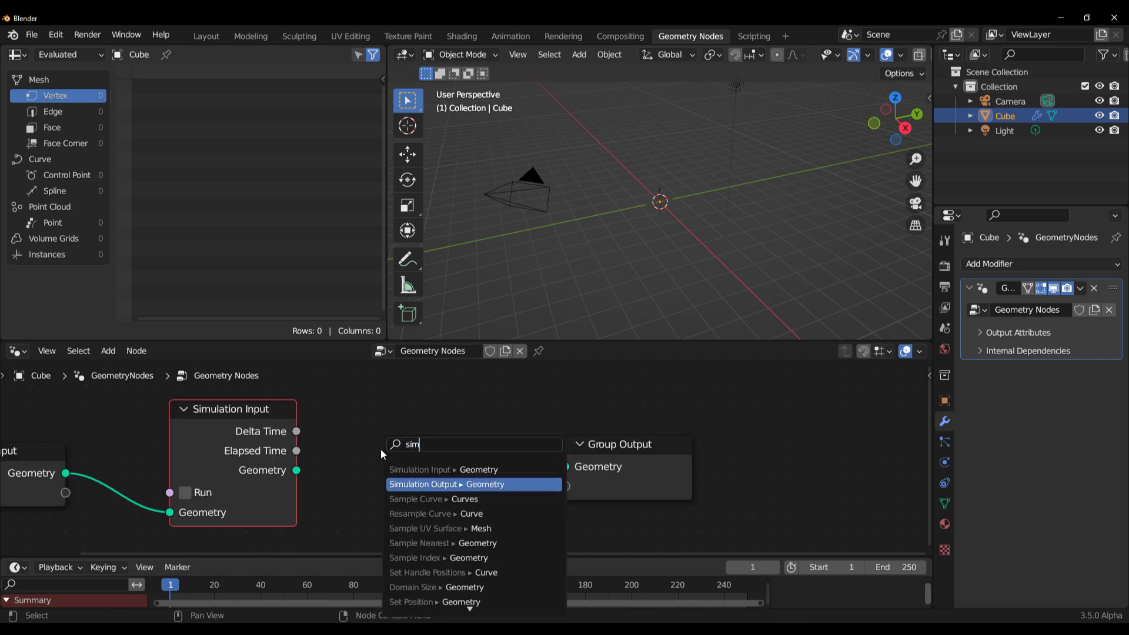
pyautogui.press('Return')
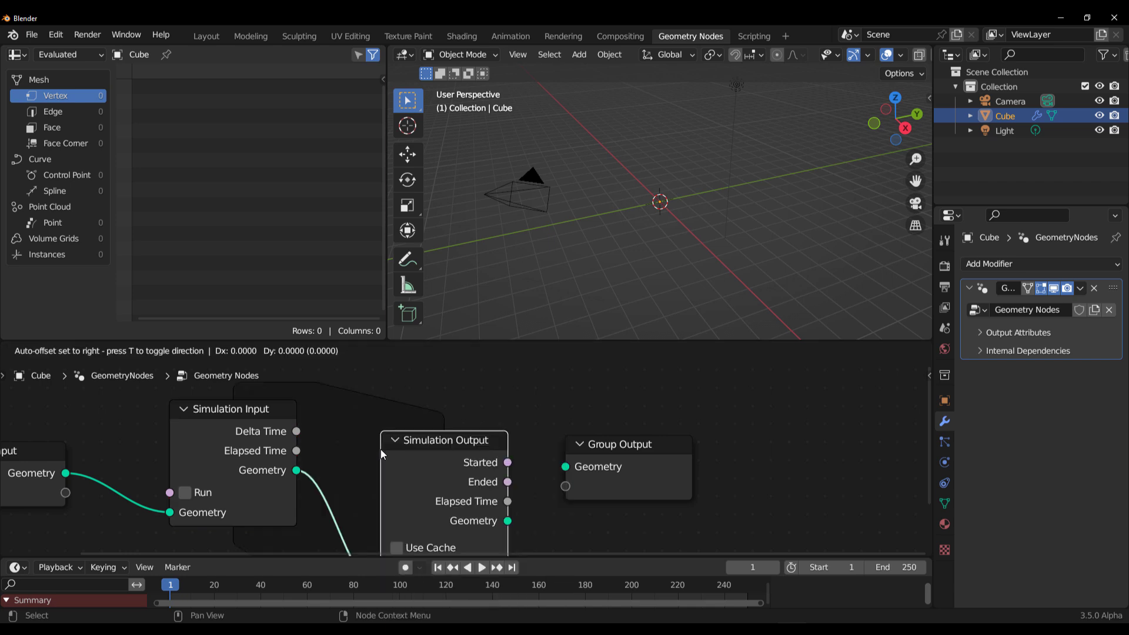
pyautogui.click(397, 450)
# Move the Group Output node farther away and connect the Simulation Output's Geometry to it
pyautogui.scroll(-2, 359, 446)
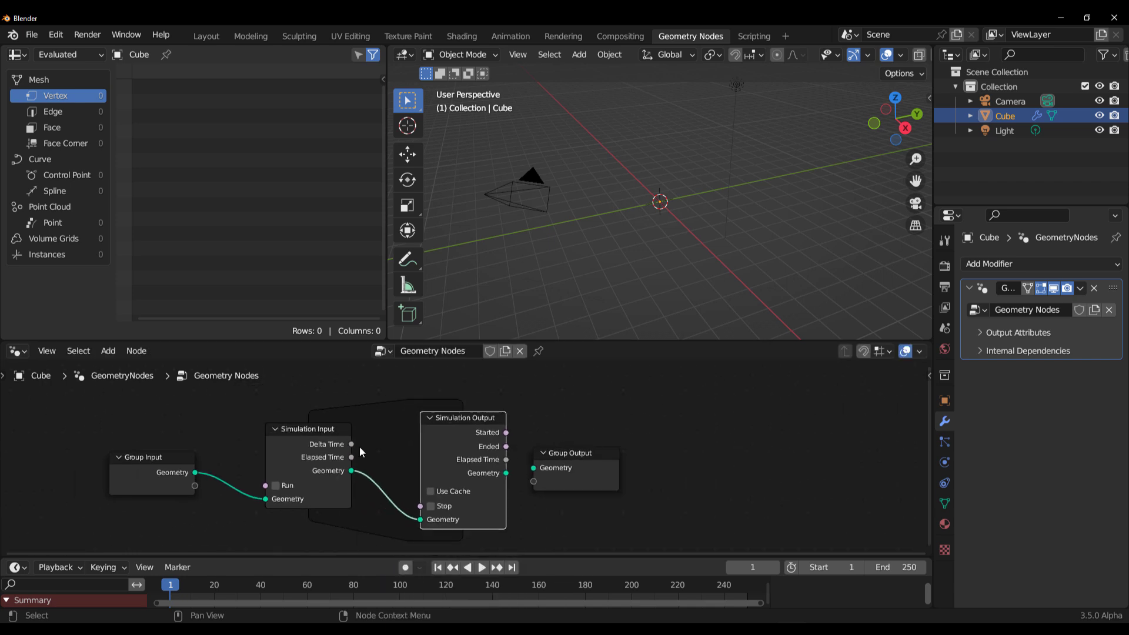
pyautogui.scroll(-1, 358, 447)
pyautogui.moveTo(554, 501); pyautogui.dragTo(430, 498, button='middle')
pyautogui.moveTo(455, 471); pyautogui.dragTo(521, 467)
pyautogui.moveTo(379, 468); pyautogui.dragTo(470, 466)
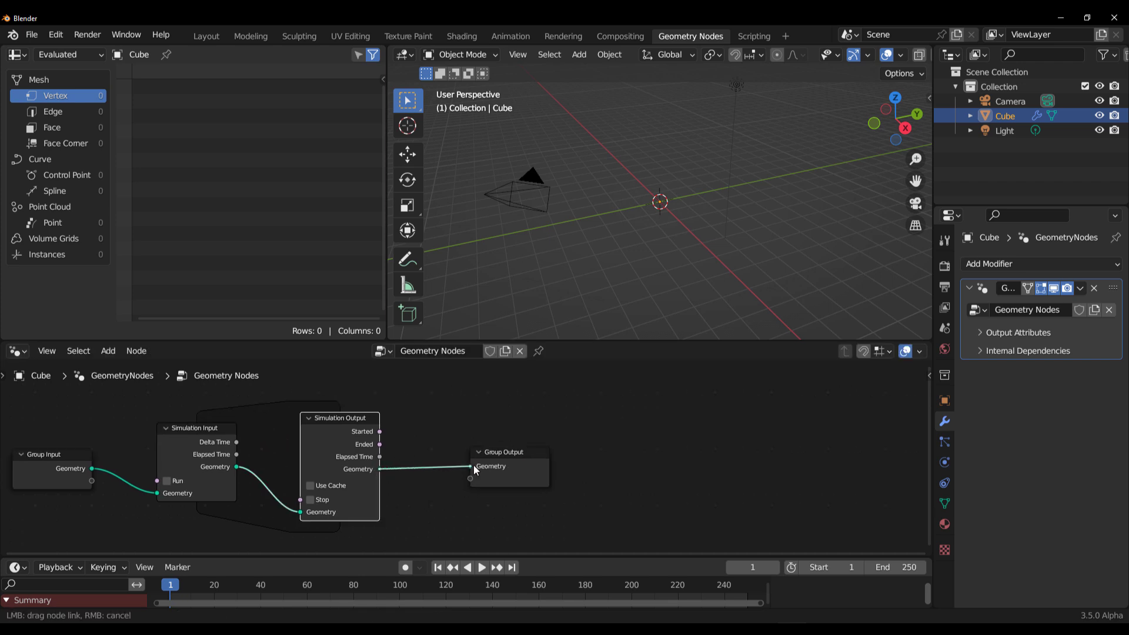
# Spread out the Simulation Input, Simulation Output and Group Output nodes to make room between them
pyautogui.moveTo(340, 455); pyautogui.dragTo(409, 446)
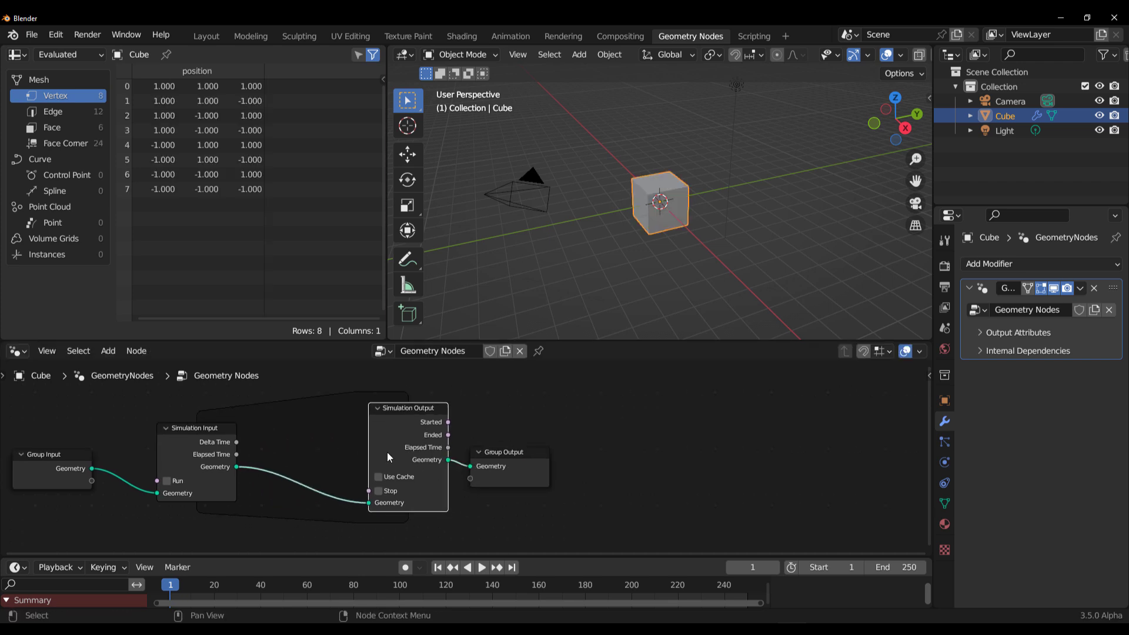
pyautogui.moveTo(175, 446); pyautogui.dragTo(150, 444)
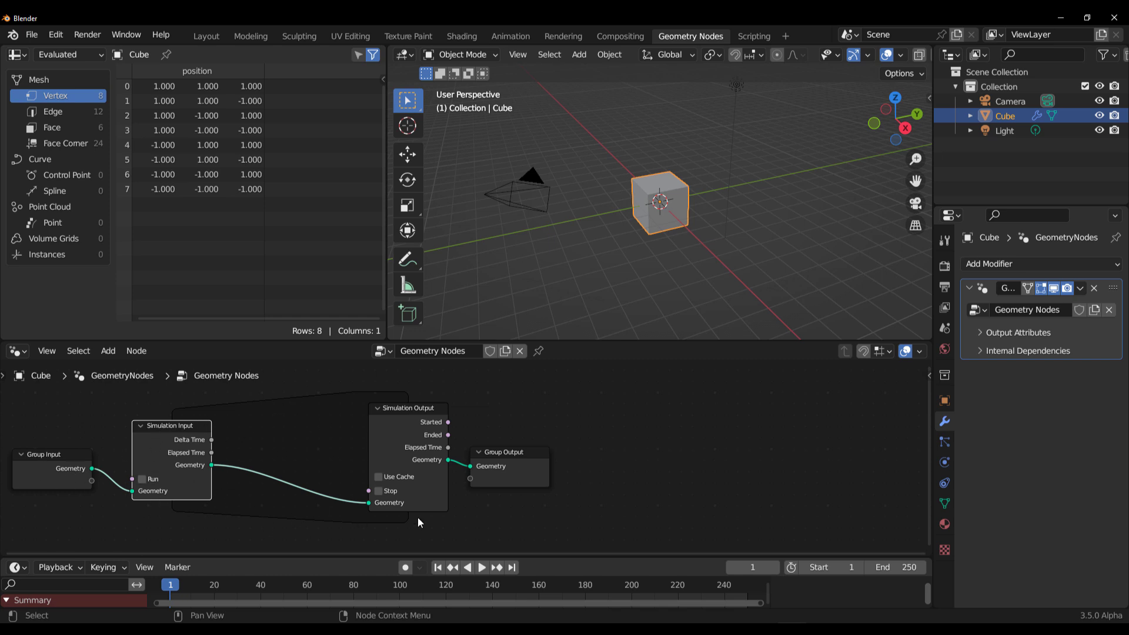
pyautogui.moveTo(506, 471); pyautogui.dragTo(565, 464)
# Disconnect the Simulation Output's Geometry input and add a Transform node fed by the Simulation Input's Geometry
pyautogui.moveTo(482, 497); pyautogui.dragTo(656, 501, button='middle')
pyautogui.scroll(1, 385, 469)
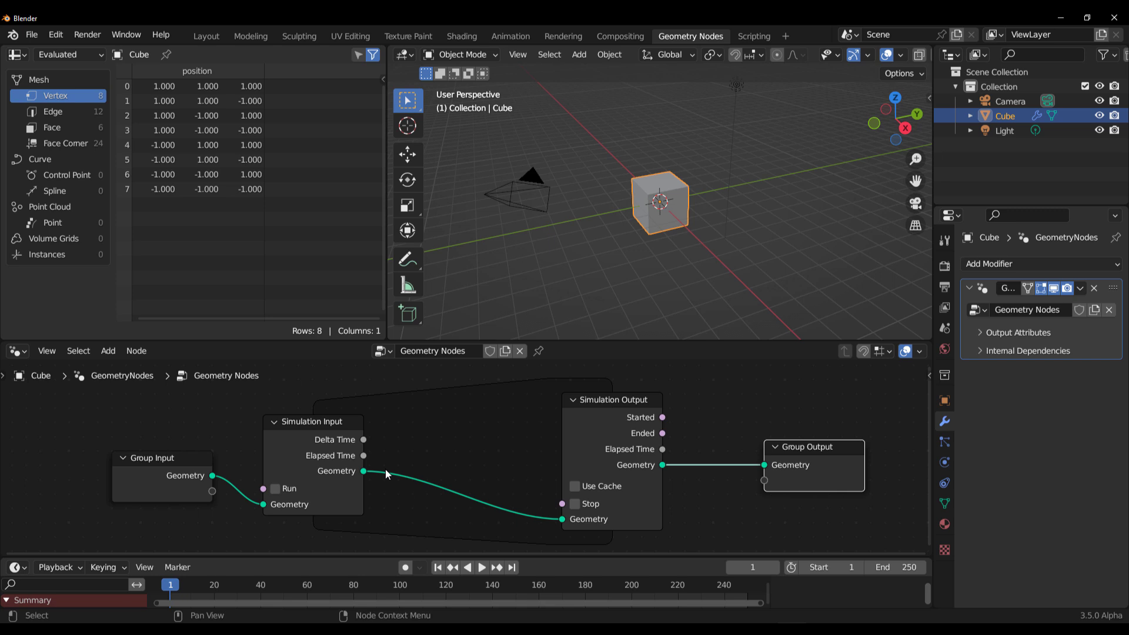
pyautogui.moveTo(567, 520); pyautogui.dragTo(452, 464)
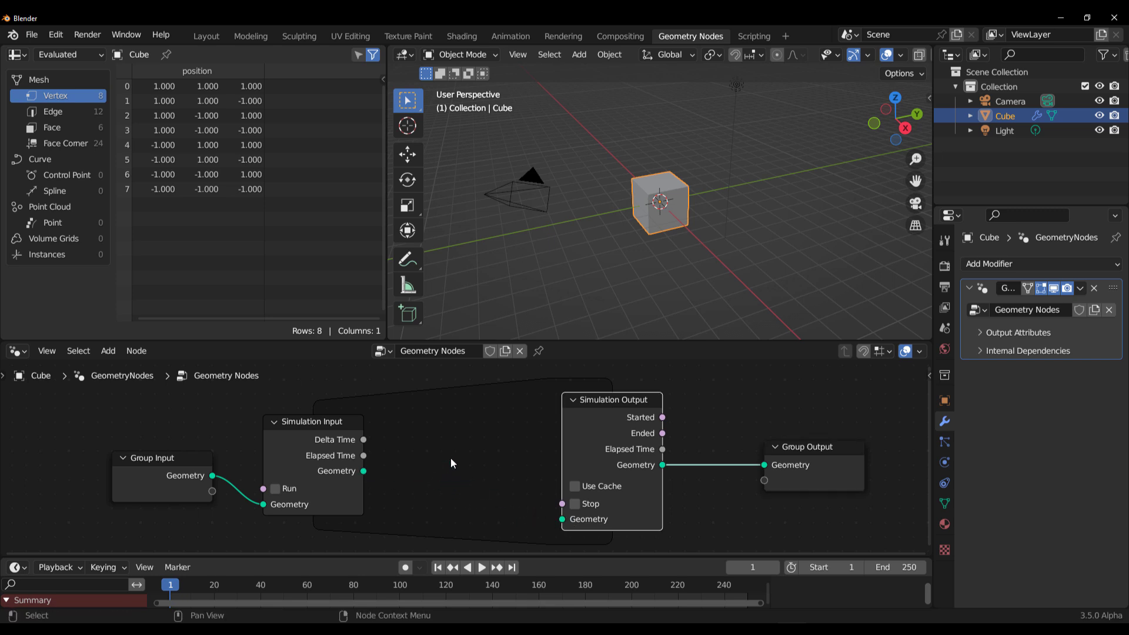
pyautogui.moveTo(362, 472); pyautogui.dragTo(435, 445)
pyautogui.write('tran')
pyautogui.press('Return')
pyautogui.click(417, 454)
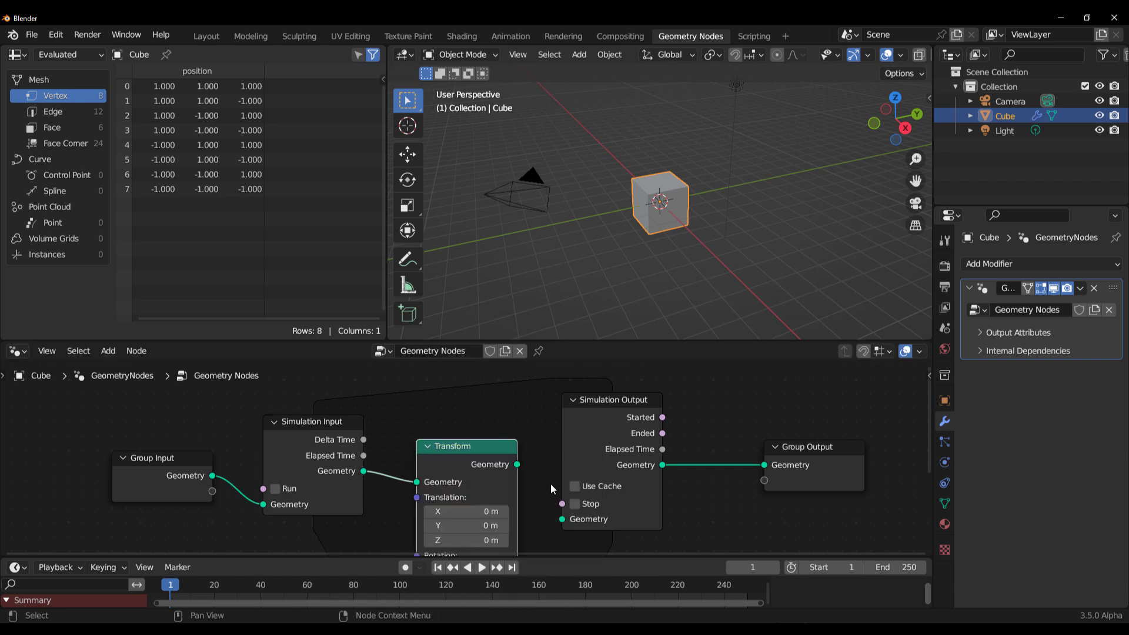
# Connect the Transform's Geometry to the Simulation Output and play the simulation with an X translation of 0.2 m
pyautogui.moveTo(517, 464); pyautogui.dragTo(563, 521)
pyautogui.moveTo(546, 544); pyautogui.dragTo(551, 485, button='middle')
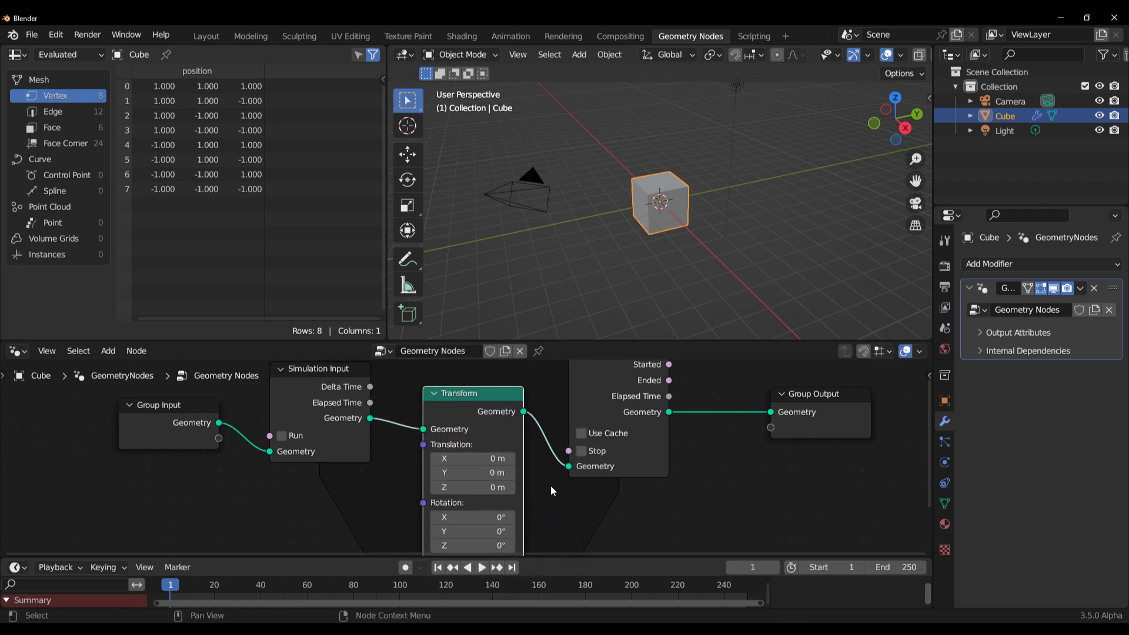
pyautogui.click(510, 459)
pyautogui.moveTo(652, 203)
pyautogui.mouseDown(button='middle')
pyautogui.moveTo(685, 209)
pyautogui.moveTo(636, 194)
pyautogui.mouseUp(button='middle')
pyautogui.click(481, 567)
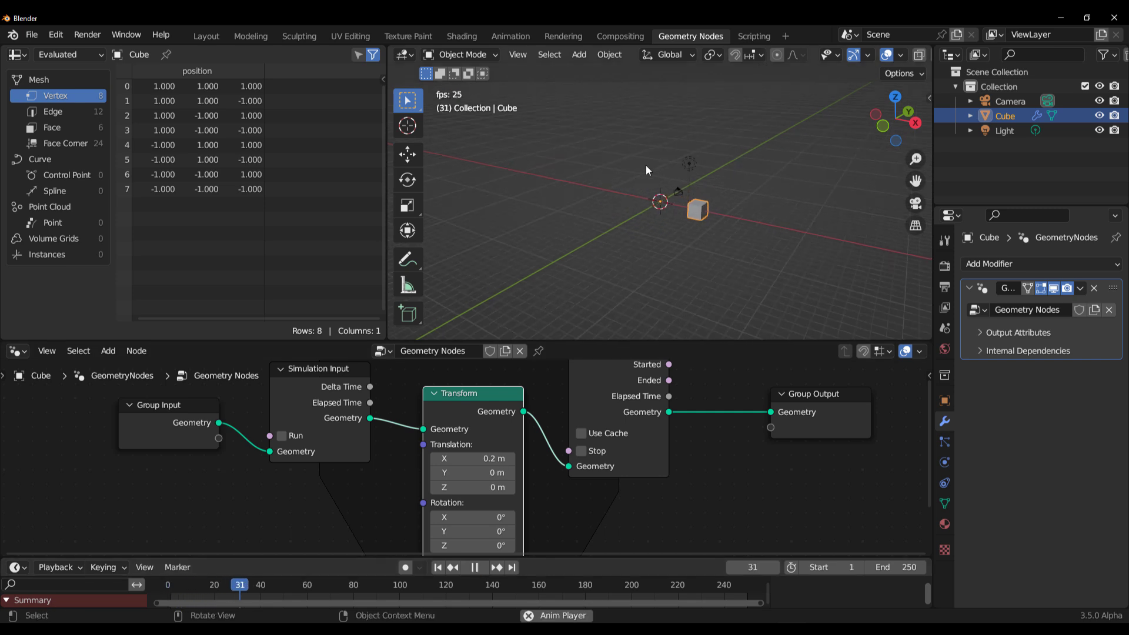
pyautogui.press('Escape')
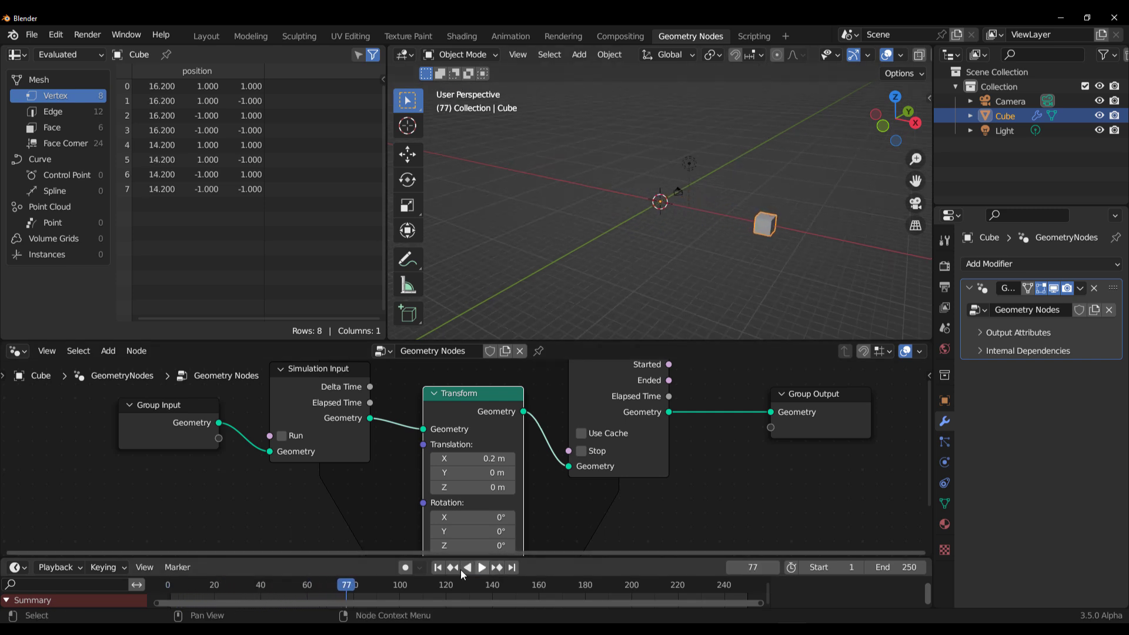
# Reset the Transform's X translation to 0 m and play the simulation with a Y rotation of 0.7°
pyautogui.write('0')
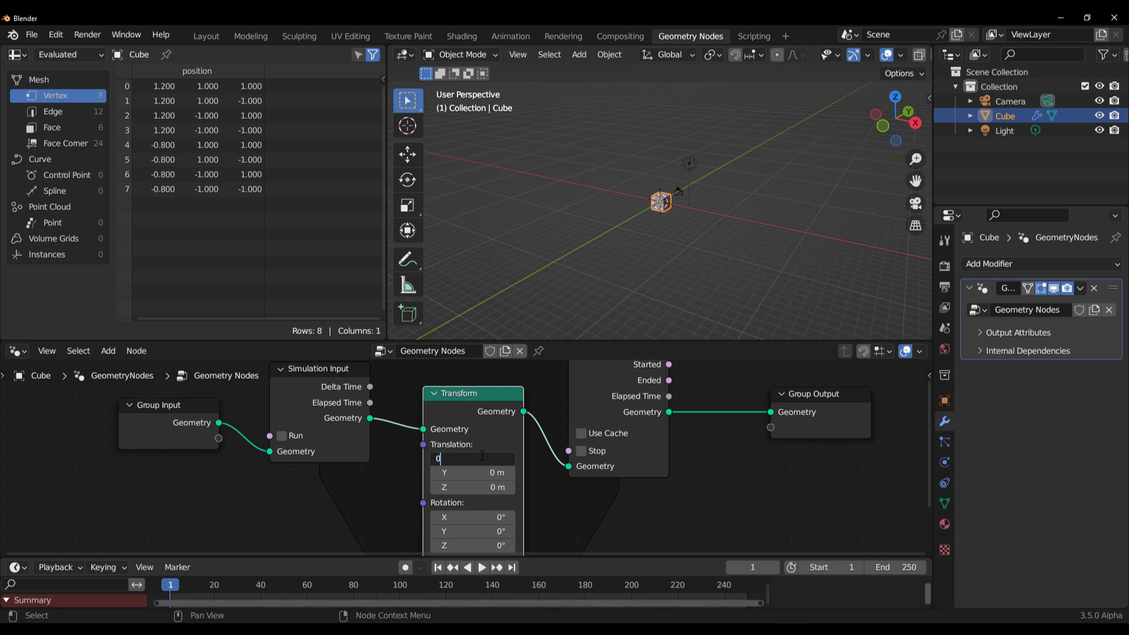
pyautogui.press('Return')
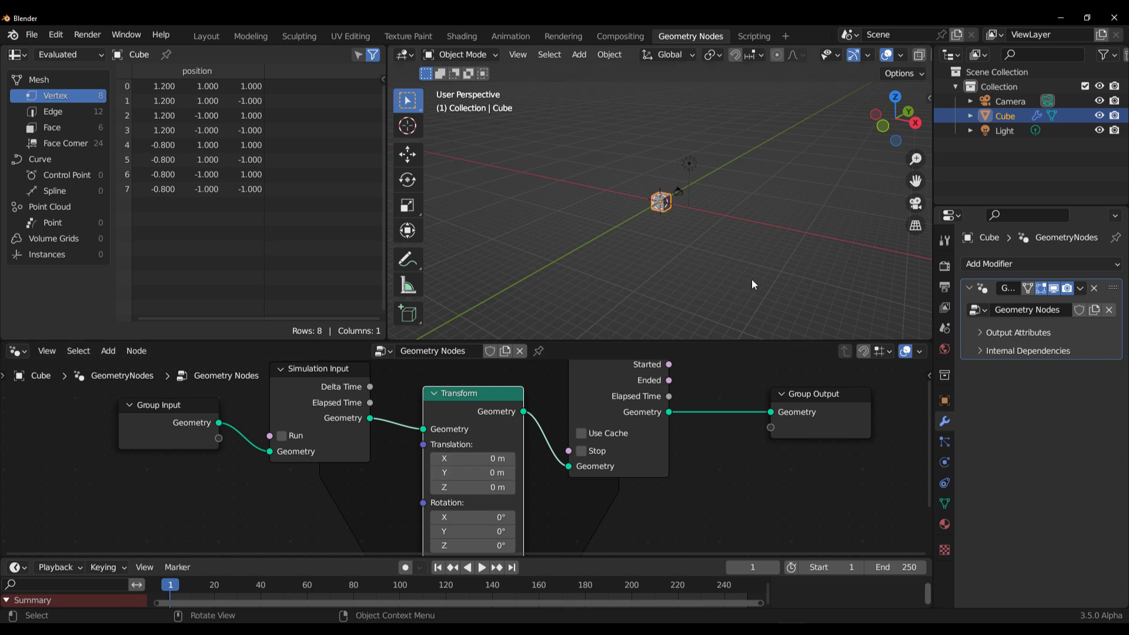
pyautogui.moveTo(559, 544); pyautogui.dragTo(564, 465, button='middle')
pyautogui.click(487, 455)
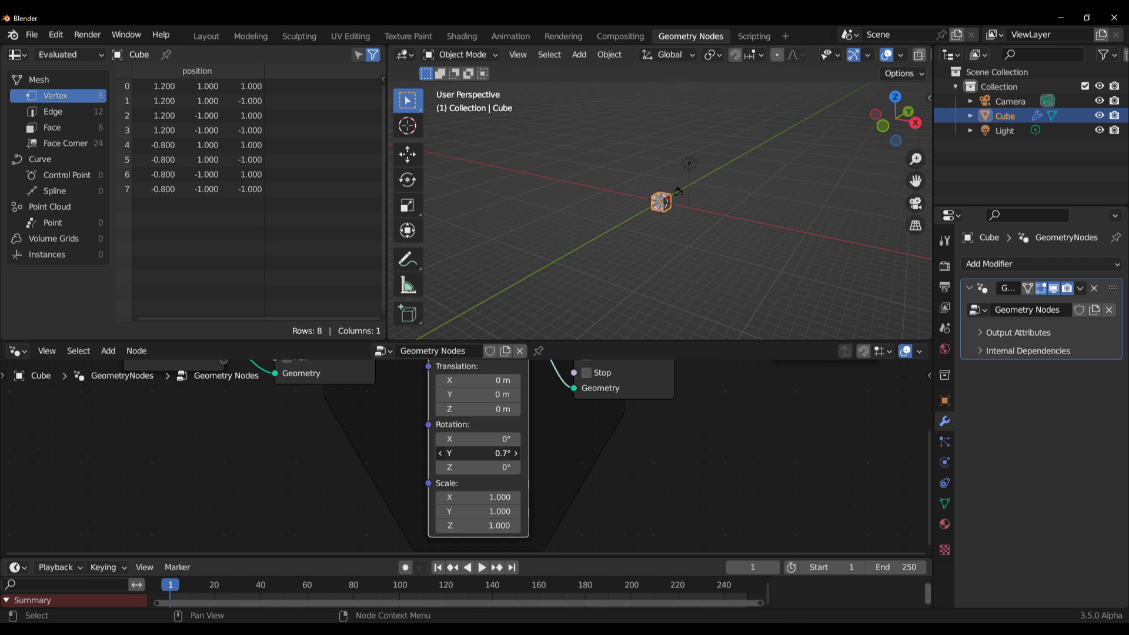
pyautogui.click(482, 567)
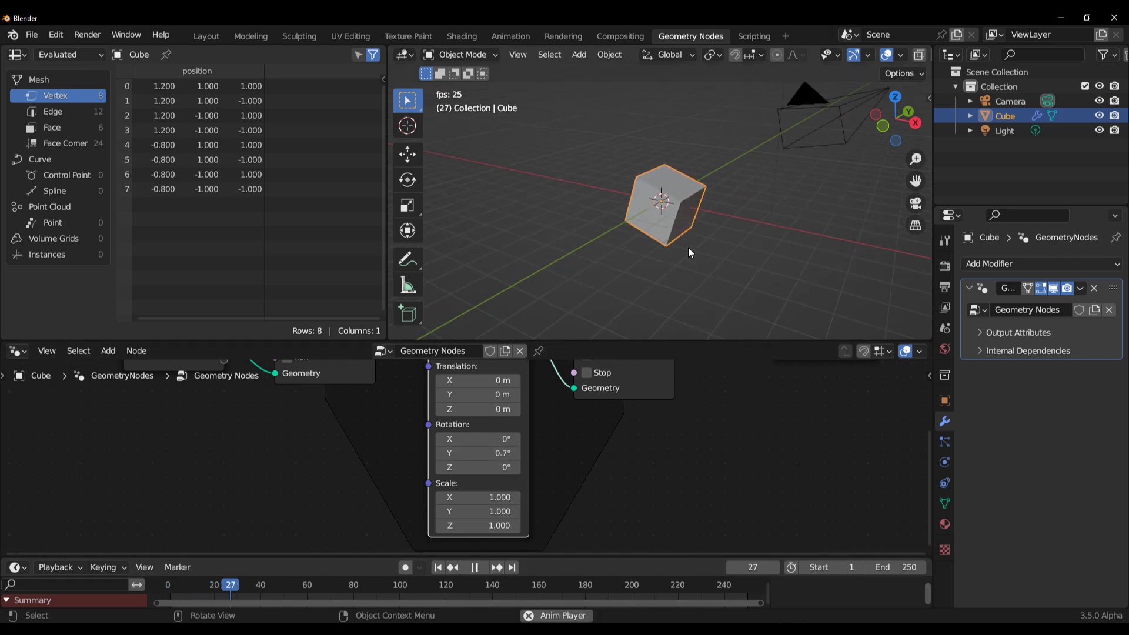
# Increase the Transform's Y rotation to 10.2° and replay the simulation from the first frame
pyautogui.moveTo(471, 456); pyautogui.dragTo(535, 456)
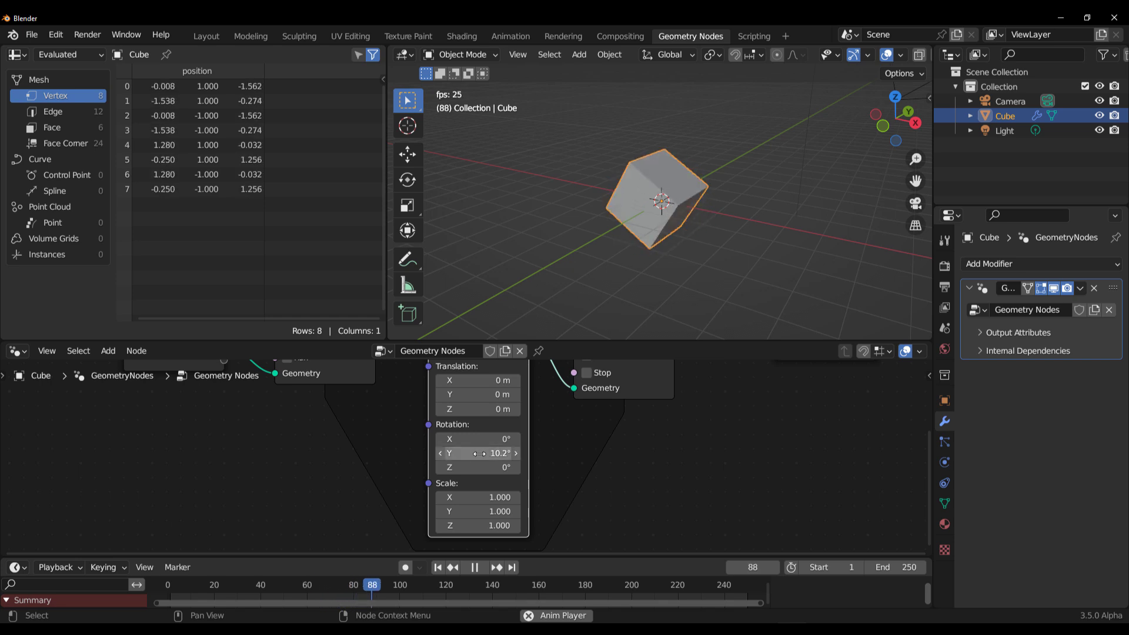
pyautogui.click(437, 567)
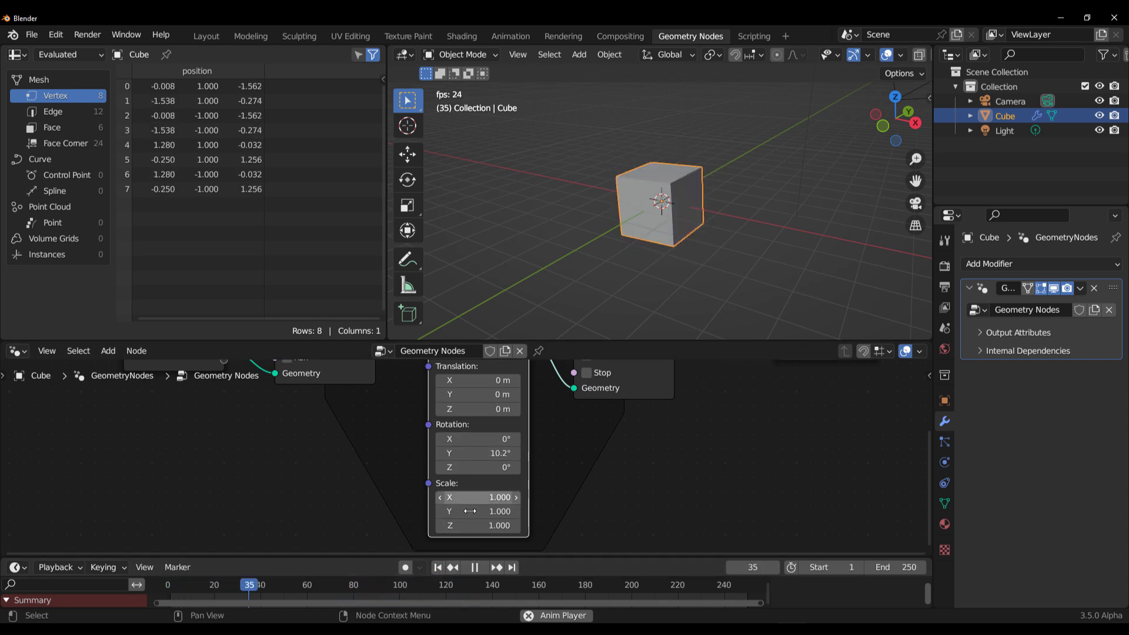
pyautogui.press('space')
# Delete the Transform node while keeping the simulation nodes linked, and return to the first frame
pyautogui.scroll(-6, 538, 484)
pyautogui.moveTo(598, 471); pyautogui.dragTo(573, 512, button='middle')
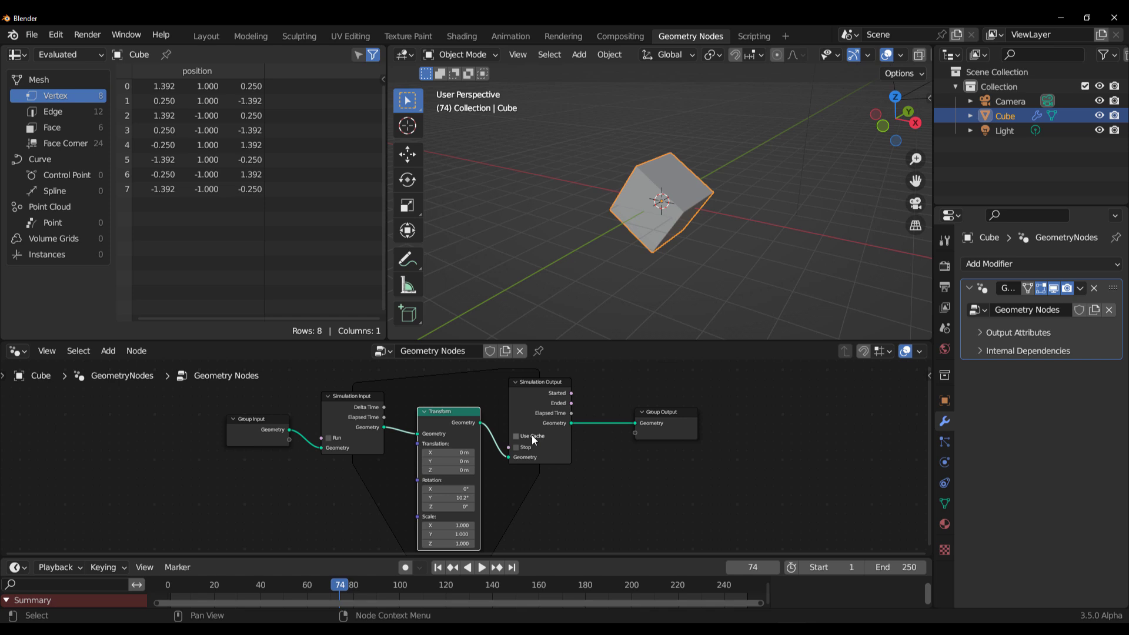
pyautogui.hotkey('ctrl', 'x')
pyautogui.hotkey('shift', 'Left')
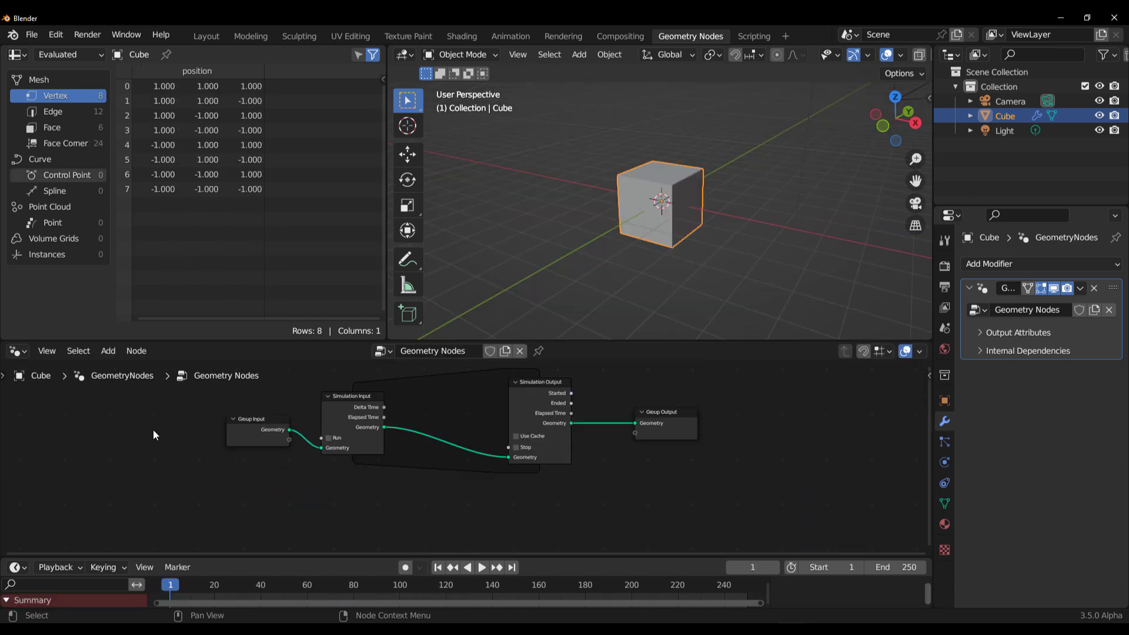
# Open the recent file Ballon.blend without saving the current scene
pyautogui.click(32, 35)
pyautogui.moveTo(109, 83)
pyautogui.click(227, 83)
pyautogui.click(595, 350)
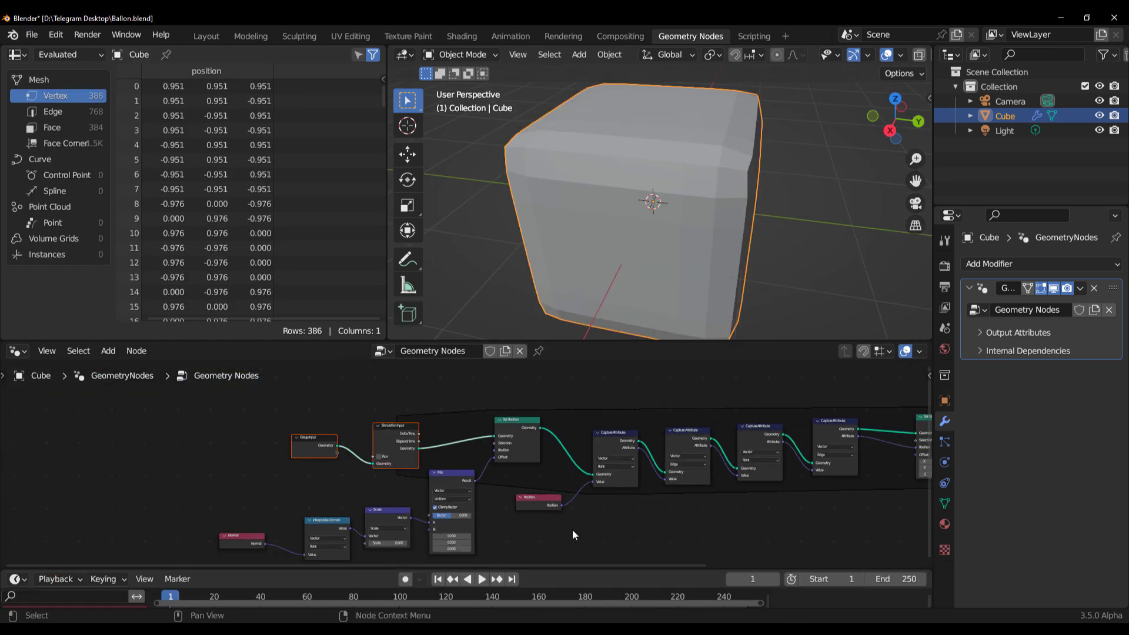
# Look over the balloon node tree, play its simulation on the cube and return to the first frame
pyautogui.moveTo(573, 529); pyautogui.dragTo(327, 528, button='middle')
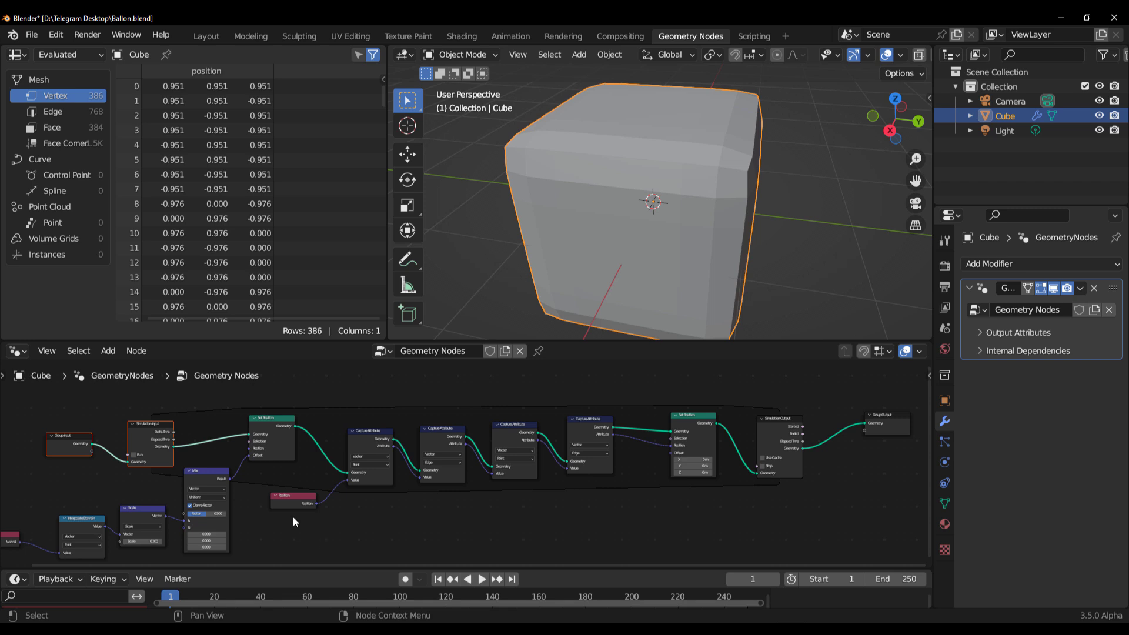
pyautogui.click(481, 579)
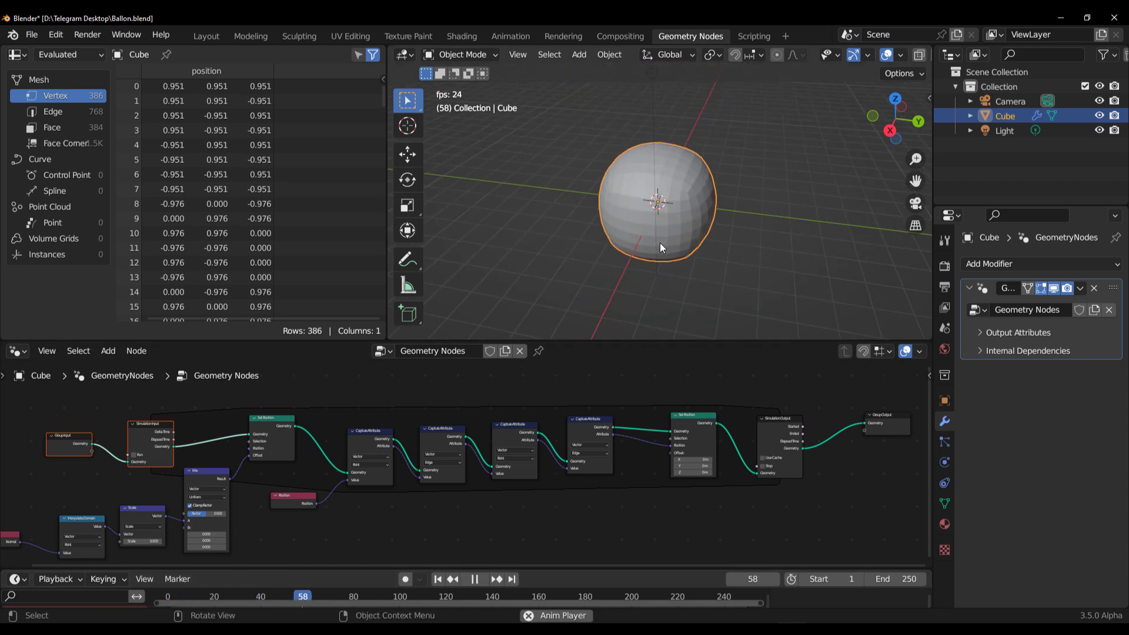
pyautogui.click(475, 579)
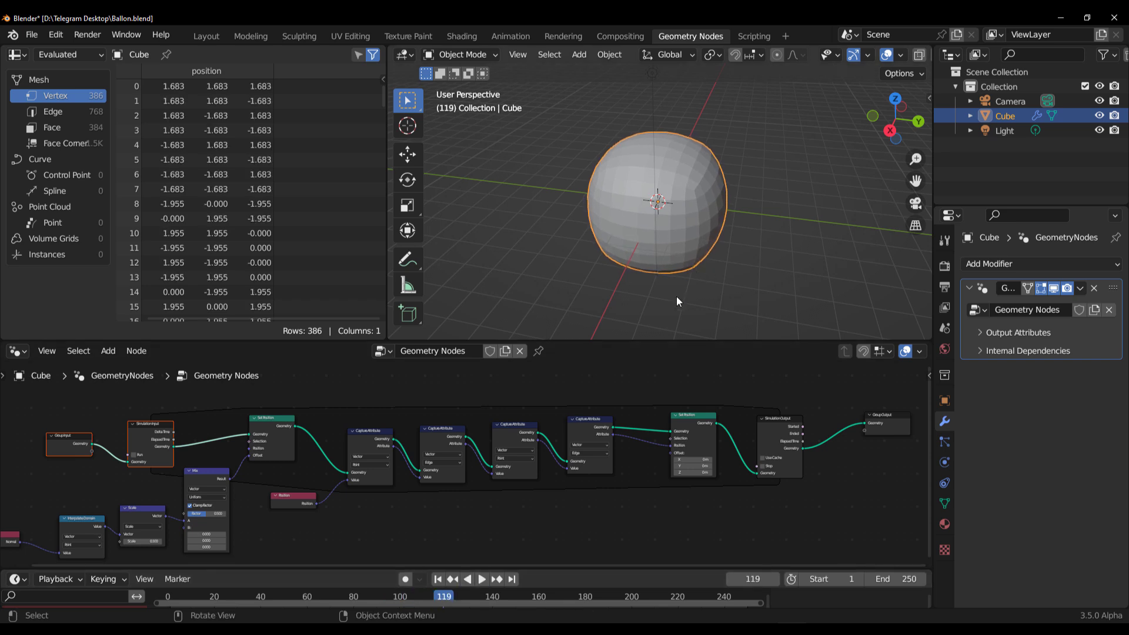
pyautogui.click(438, 579)
# Add a Monkey mesh at the cube's location and scale it up beyond the cube's size
pyautogui.hotkey('shift', 'a')
pyautogui.moveTo(601, 235)
pyautogui.click(652, 375)
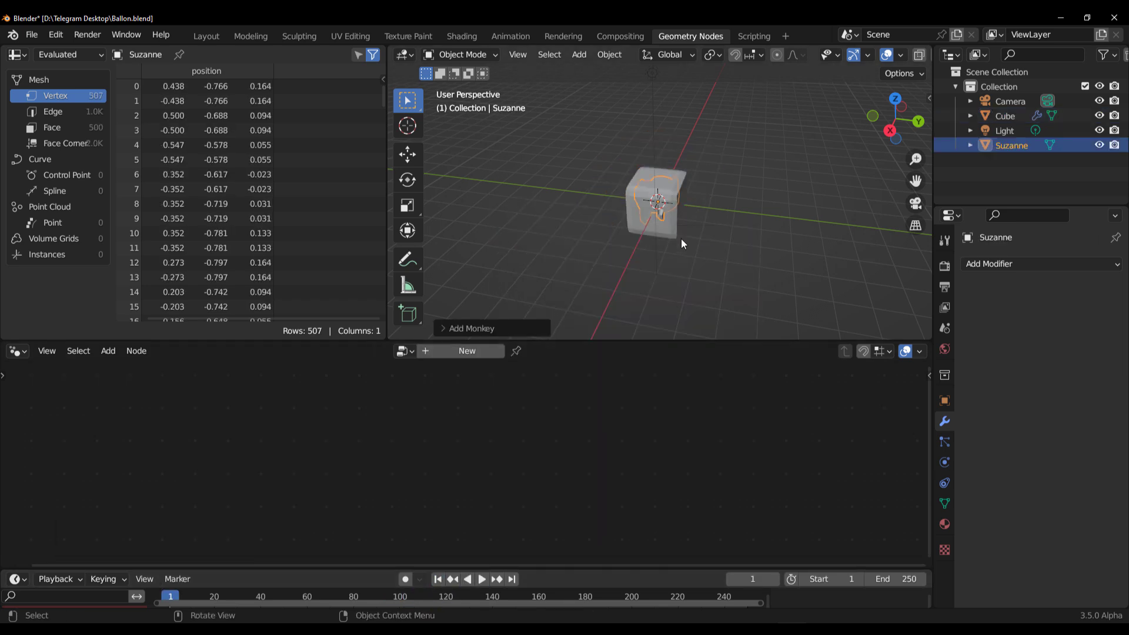
pyautogui.press('s')
pyautogui.click(861, 294)
# Give Suzanne a Subdivision modifier with a viewport level of 1 and apply it
pyautogui.moveTo(584, 208); pyautogui.dragTo(622, 184, button='middle')
pyautogui.hotkey('ctrl', '2')
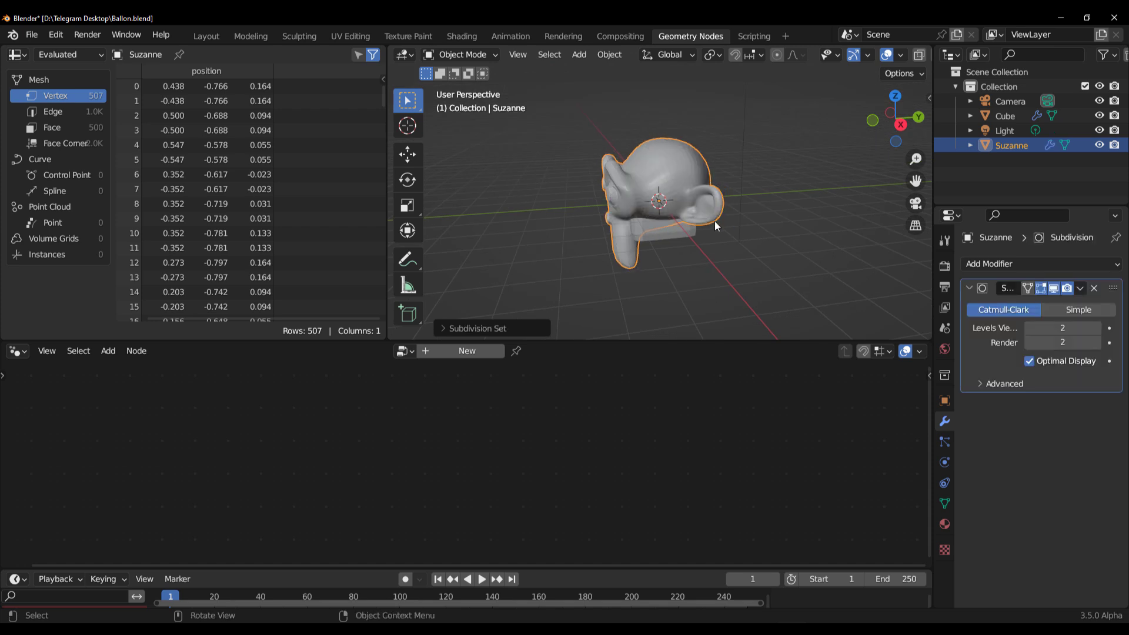
pyautogui.click(1031, 329)
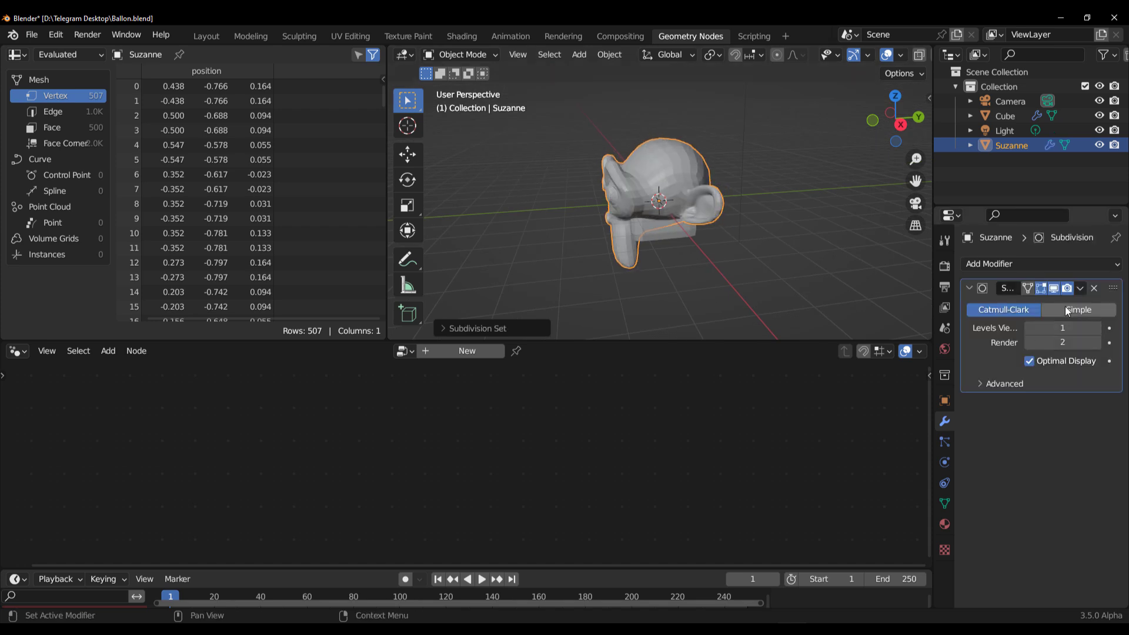
pyautogui.hotkey('ctrl', 'a')
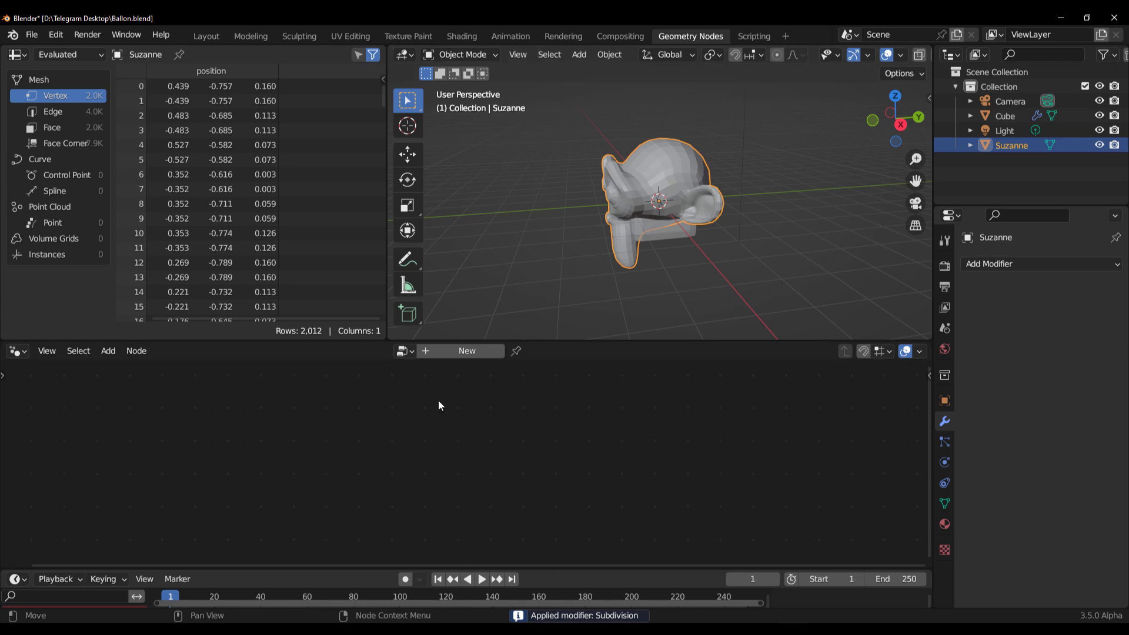
# Select the cube and move its Group Input node farther from the Simulation Input
pyautogui.click(1000, 116)
pyautogui.moveTo(72, 446); pyautogui.dragTo(542, 495, button='middle')
pyautogui.scroll(7, 335, 417)
pyautogui.click(396, 499)
pyautogui.moveTo(388, 450); pyautogui.dragTo(281, 427)
pyautogui.moveTo(498, 495); pyautogui.dragTo(539, 463, button='middle')
# Replace the Group Input's link to the Simulation Input with an Object Info node's Geometry, using Suzanne as its object
pyautogui.keyDown('ctrl'); pyautogui.moveTo(404, 388); pyautogui.dragTo(391, 468); pyautogui.keyUp('ctrl')
pyautogui.write('ob')
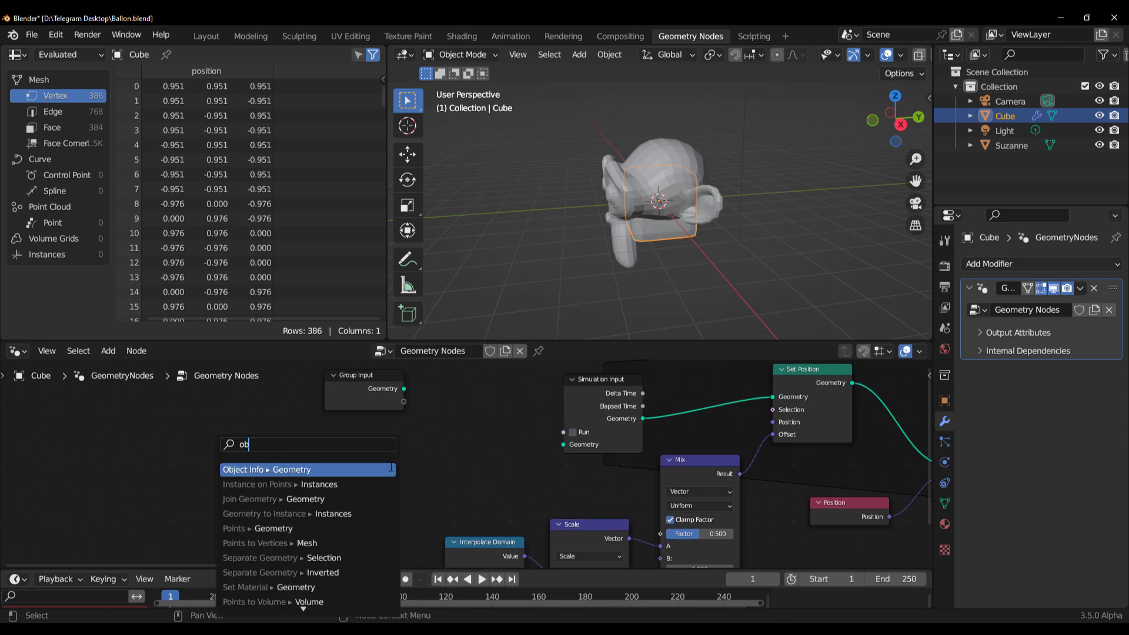
pyautogui.click(391, 469)
pyautogui.click(398, 447)
pyautogui.click(354, 524)
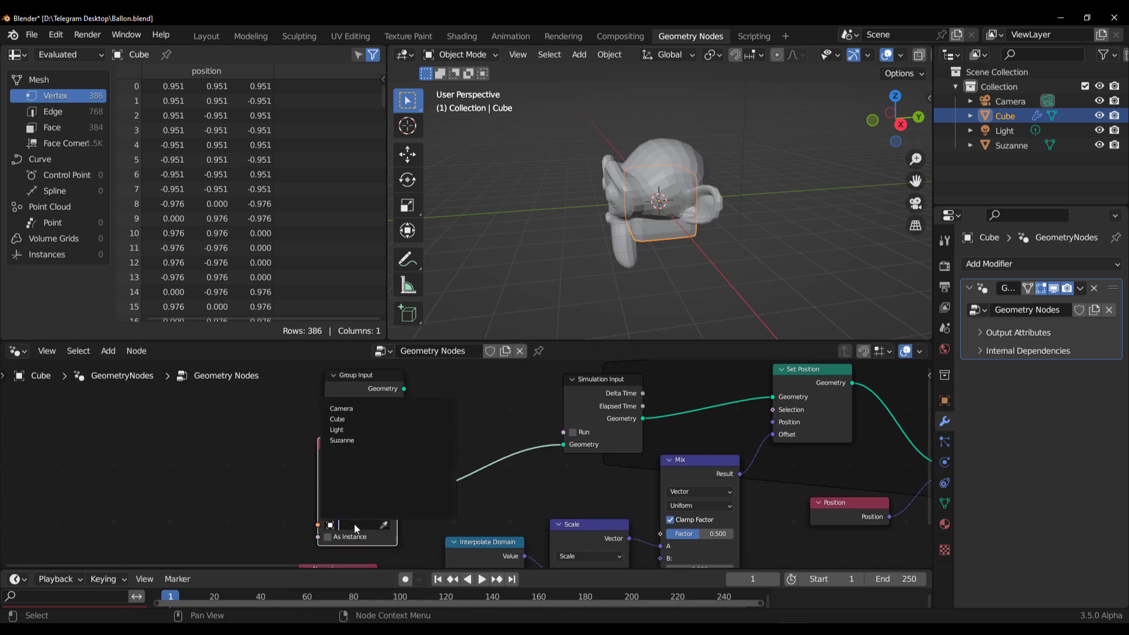
pyautogui.click(361, 442)
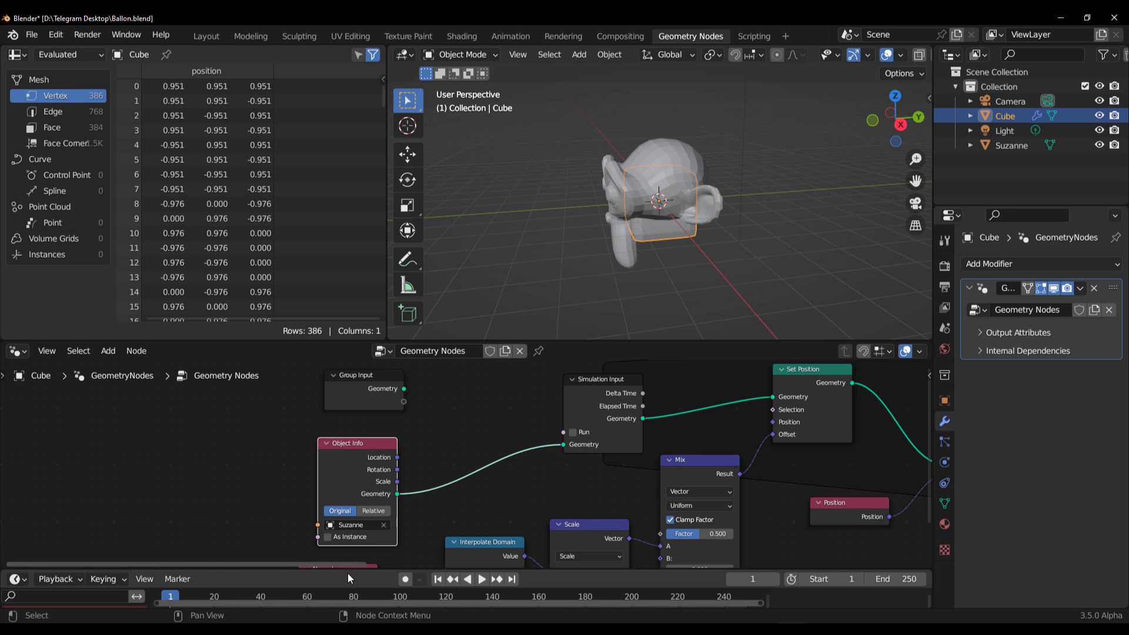
# Enlarge the timeline and hide the original Suzanne object in the viewport
pyautogui.moveTo(349, 569); pyautogui.dragTo(349, 522)
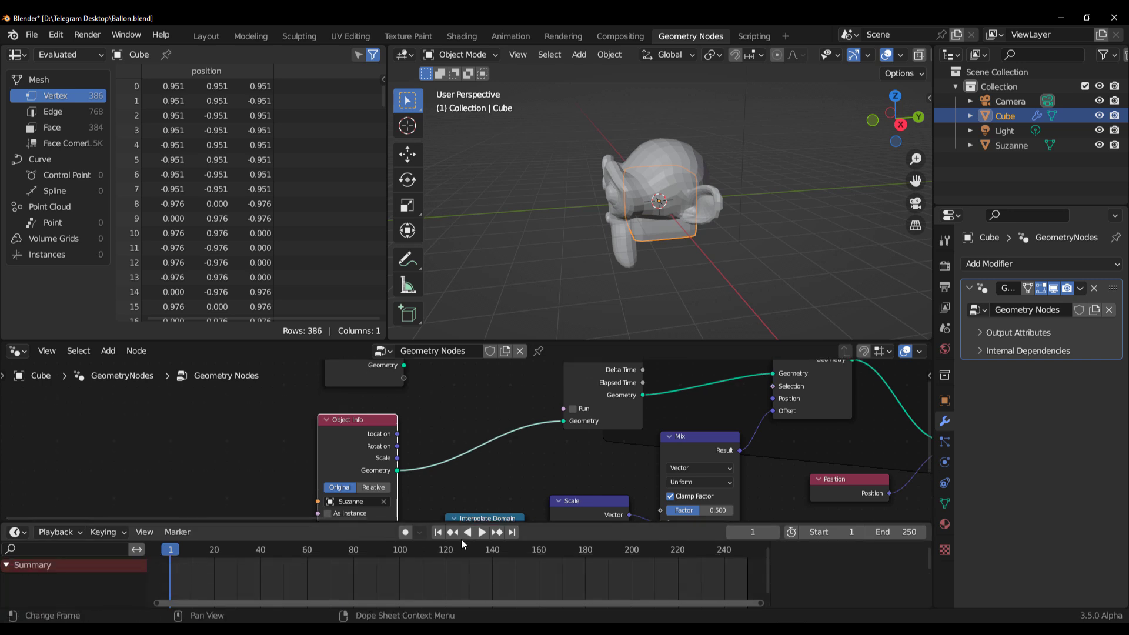
pyautogui.click(1099, 145)
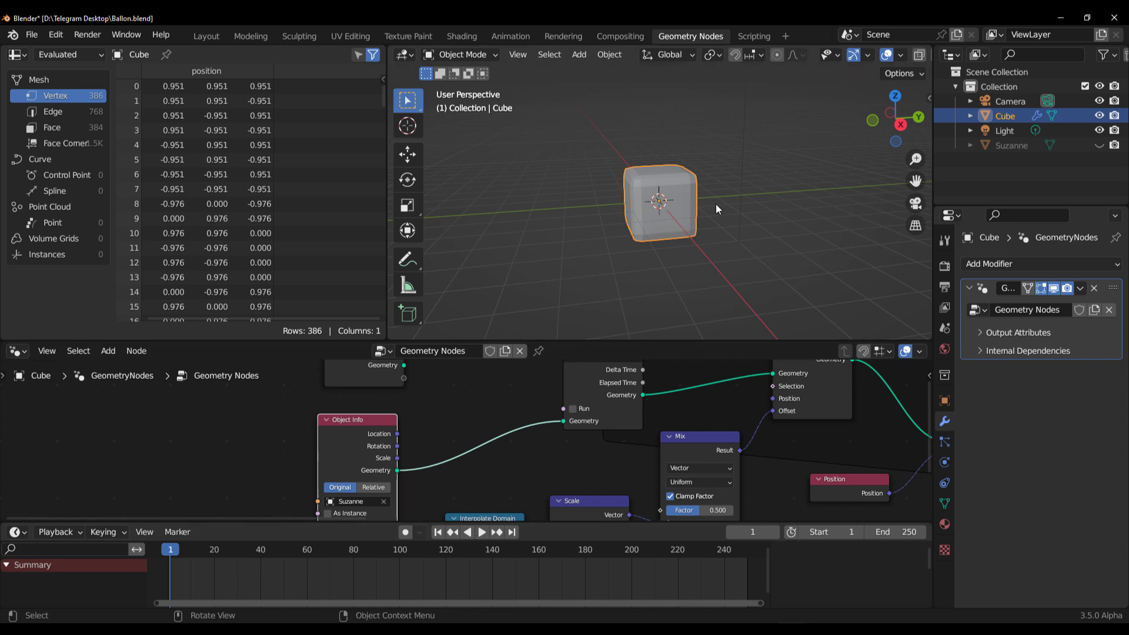
pyautogui.moveTo(777, 224); pyautogui.dragTo(703, 227, button='middle')
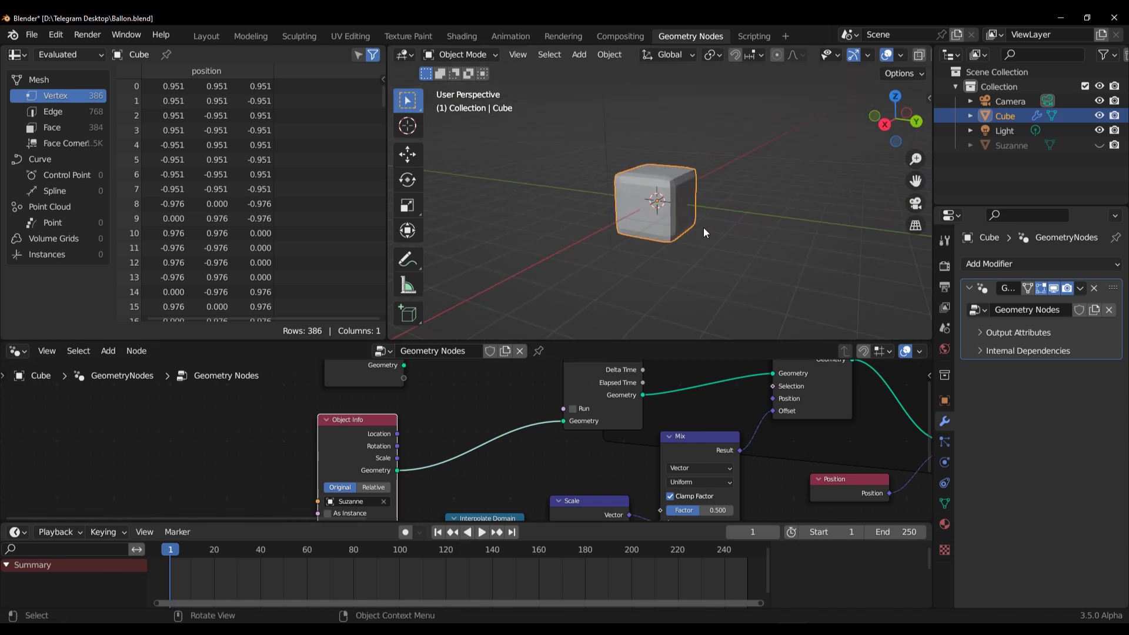
# Play and scrub the inflation simulation on the Suzanne geometry, rewinding to the first frame between runs
pyautogui.press('space')
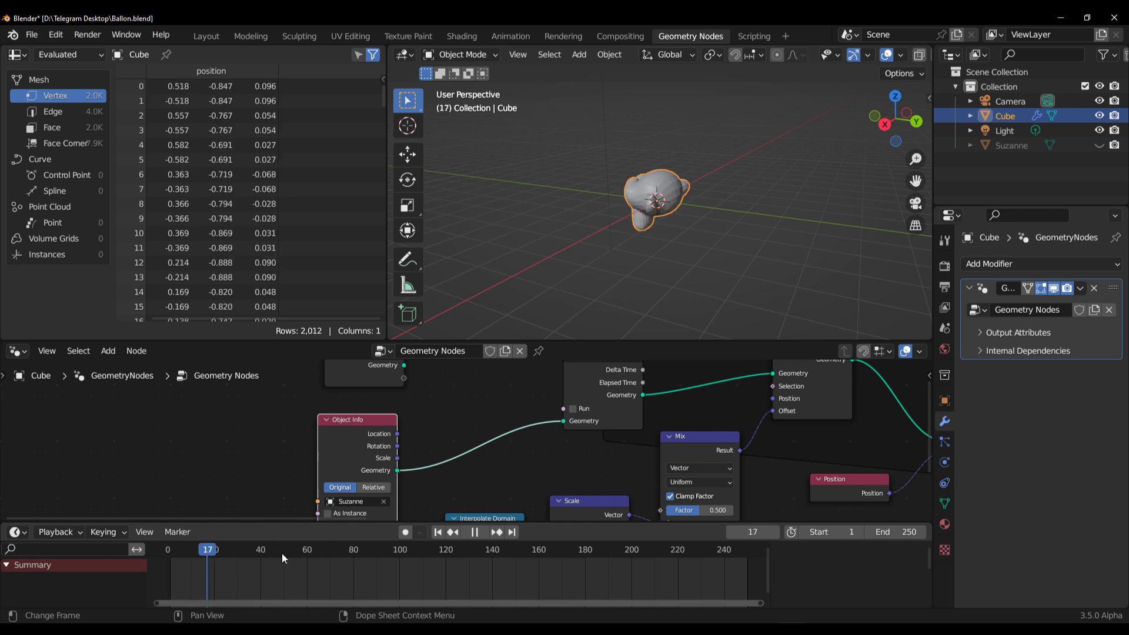
pyautogui.moveTo(235, 550); pyautogui.dragTo(225, 553)
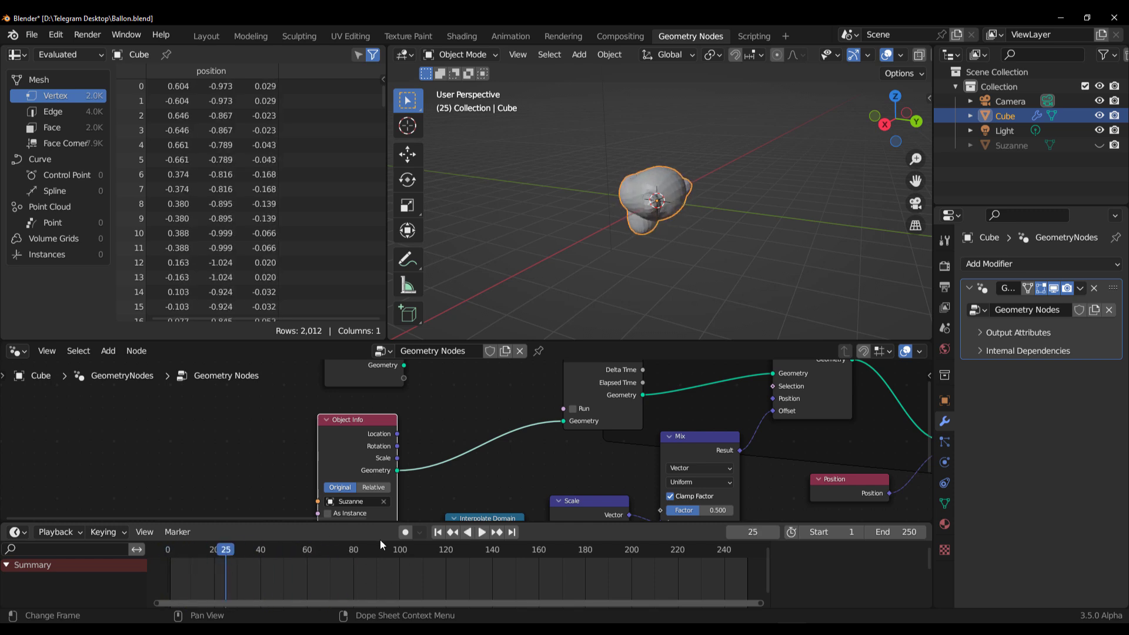
pyautogui.click(440, 533)
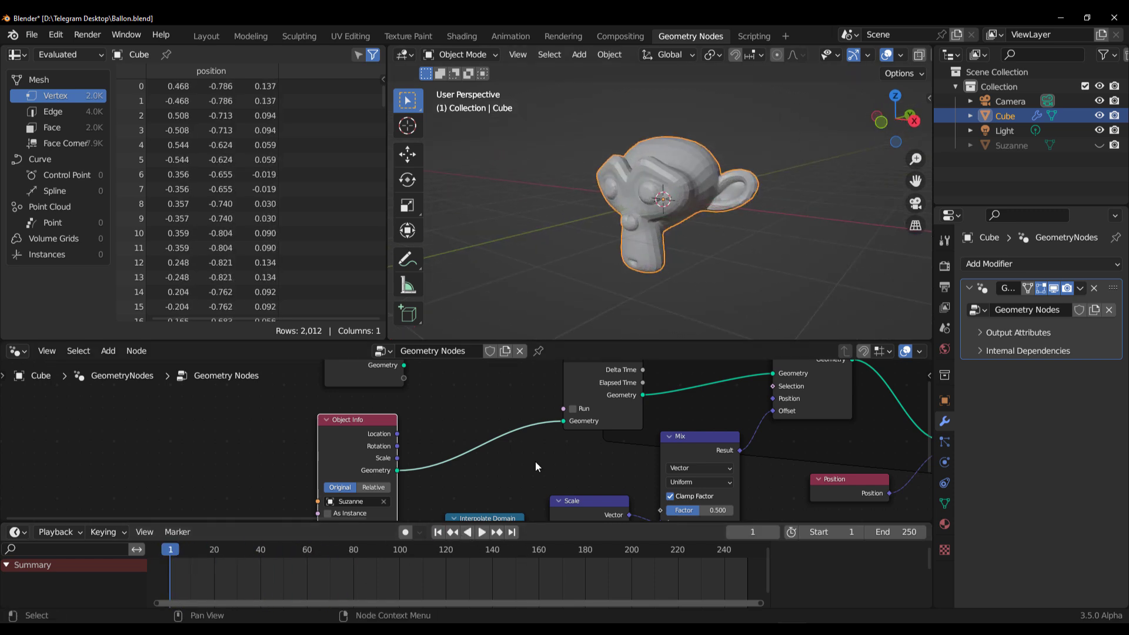
pyautogui.click(481, 532)
pyautogui.click(481, 532)
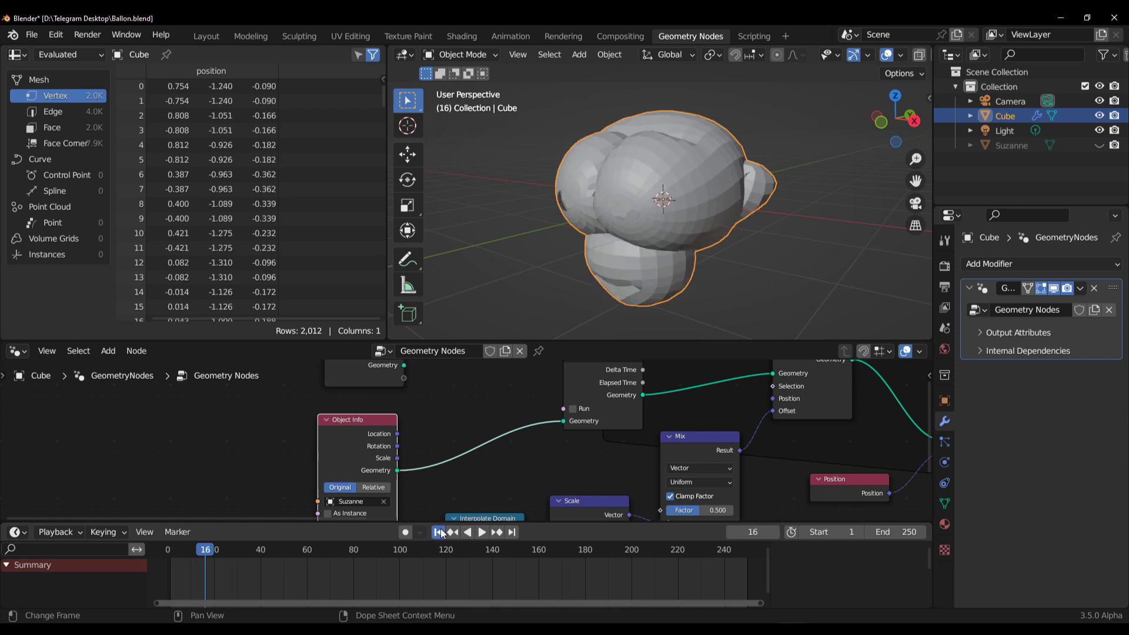
pyautogui.click(437, 532)
pyautogui.moveTo(170, 552)
pyautogui.mouseDown()
pyautogui.moveTo(203, 553)
pyautogui.moveTo(181, 552)
pyautogui.mouseUp()
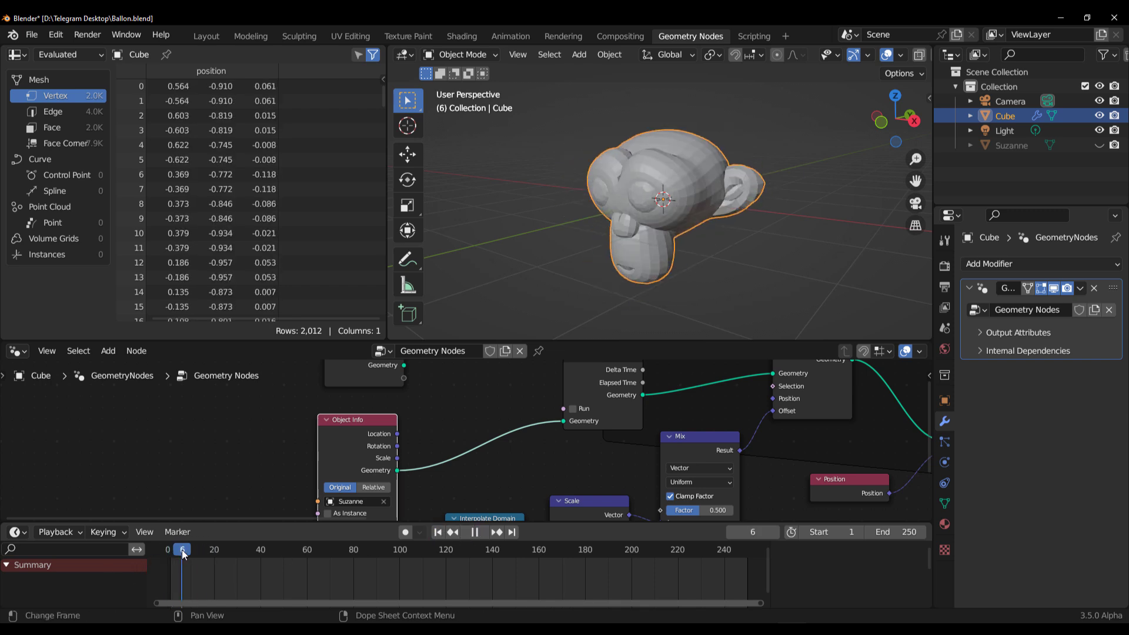
# Set the Scale value of the Scale node between Interpolate Domain and Mix to 0.01
pyautogui.scroll(-3, 471, 444)
pyautogui.scroll(-1, 492, 468)
pyautogui.moveTo(502, 462); pyautogui.dragTo(449, 391, button='middle')
pyautogui.scroll(6, 505, 456)
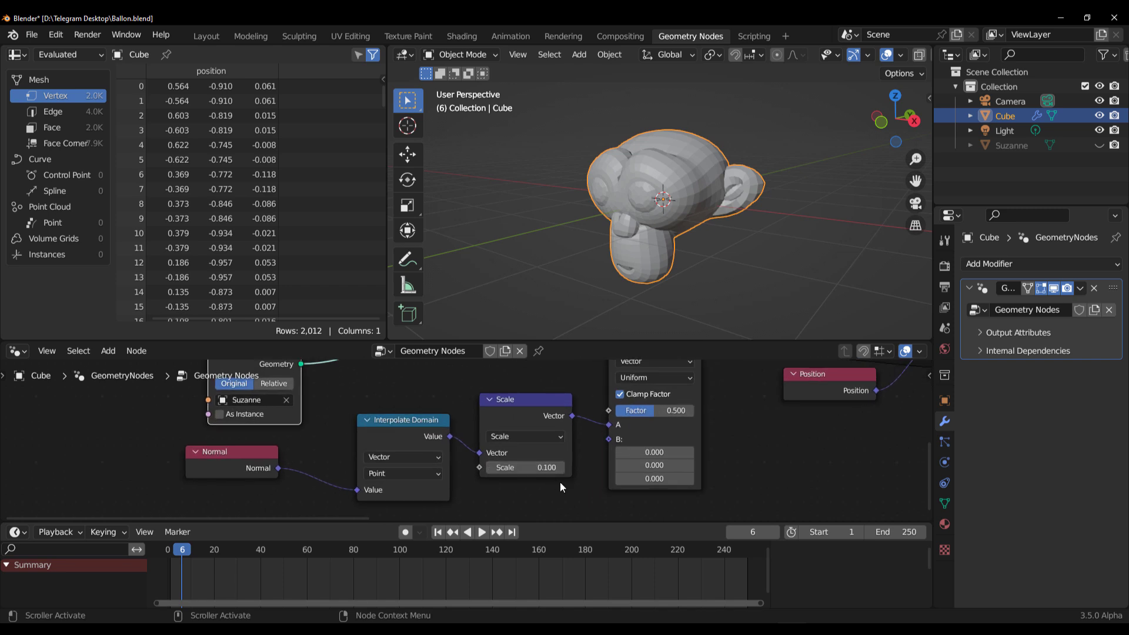
pyautogui.moveTo(574, 486); pyautogui.dragTo(522, 480, button='middle')
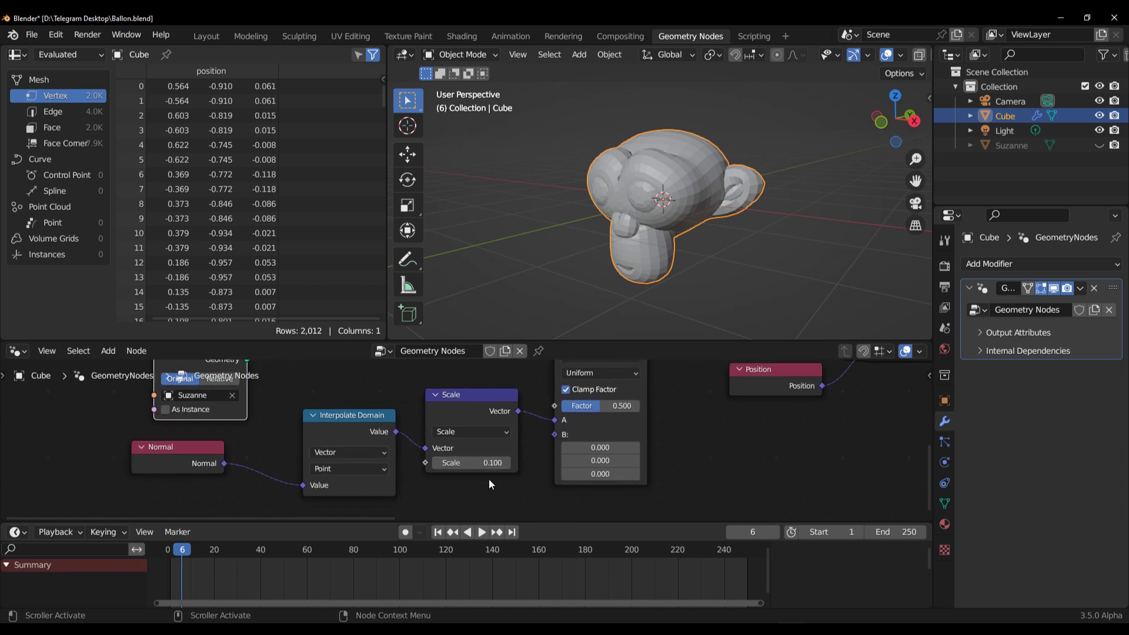
pyautogui.click(482, 464)
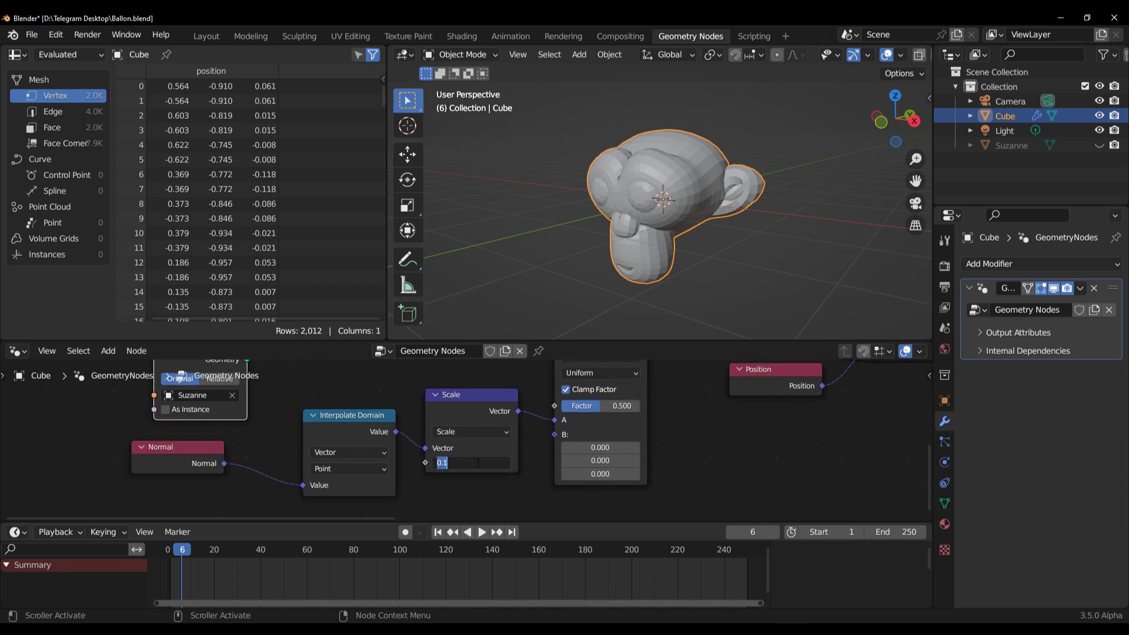
pyautogui.press('Return')
pyautogui.click(482, 463)
pyautogui.write('0.01')
pyautogui.press('Return')
# Replay the simulation from the first frame to check the effect of the reduced scale
pyautogui.click(437, 532)
pyautogui.click(481, 532)
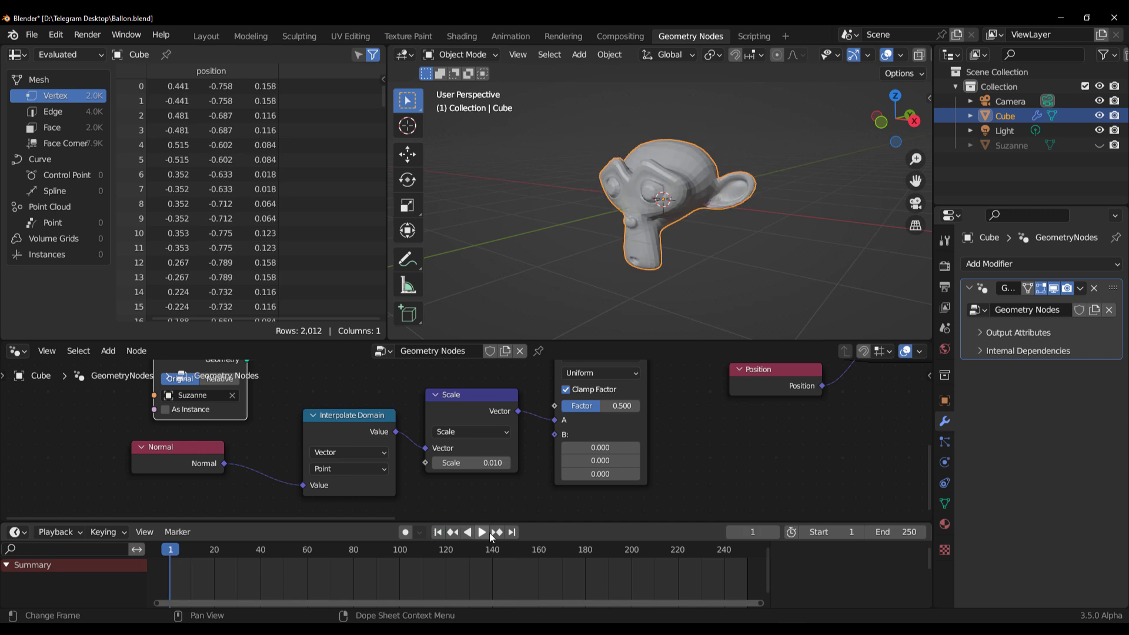
pyautogui.click(478, 532)
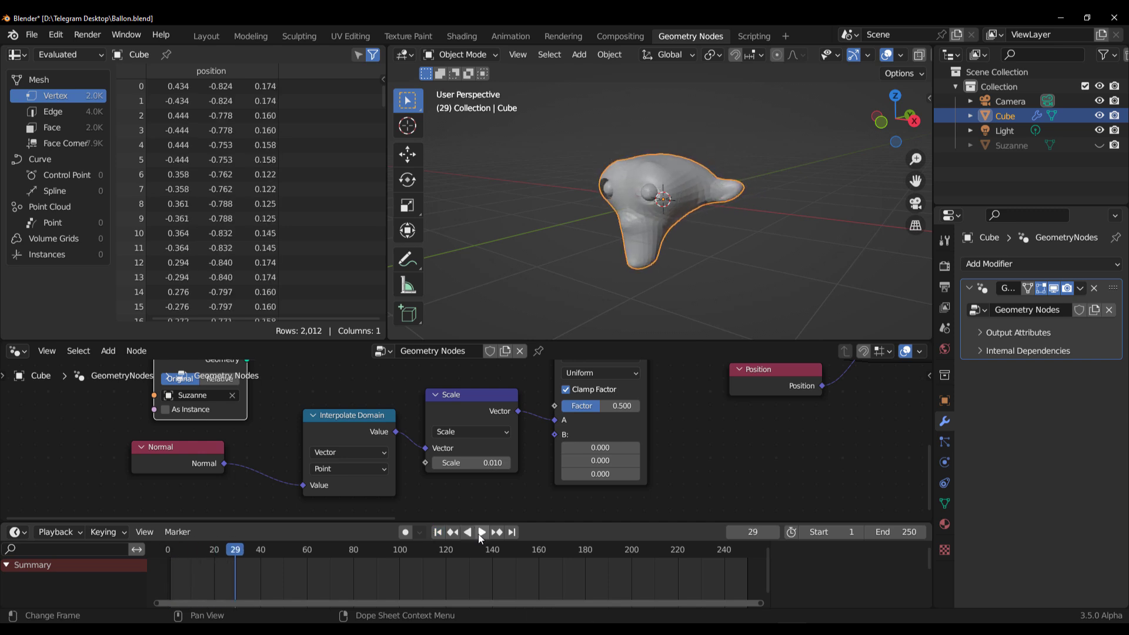
# Set the Scale value of the Scale node feeding the Mix node to 0.05
pyautogui.click(485, 463)
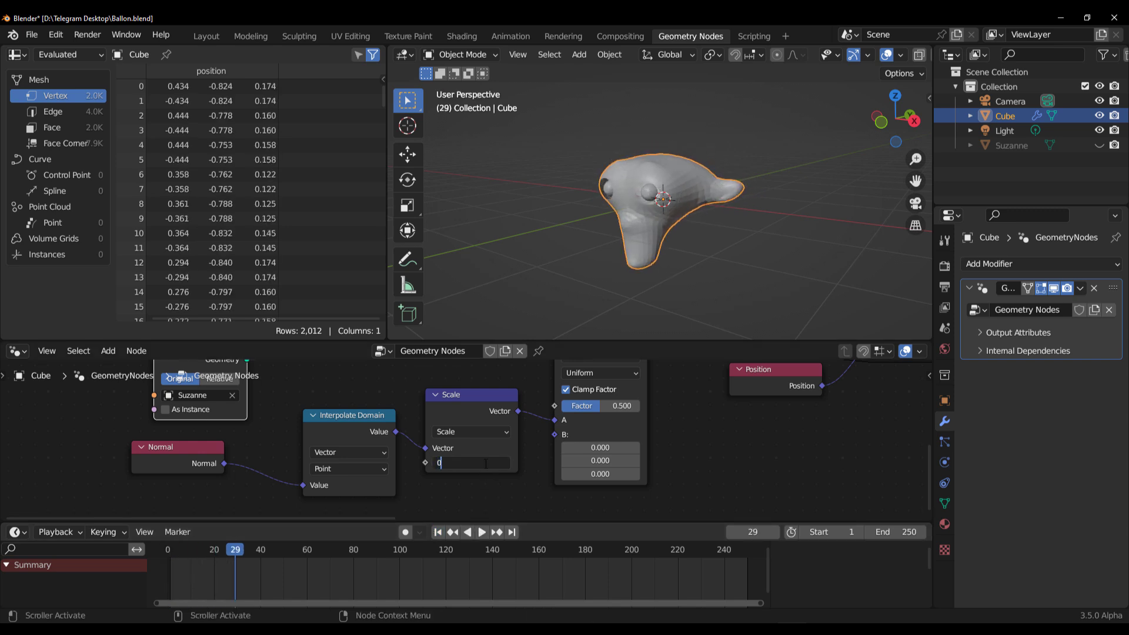
pyautogui.write('0.05')
pyautogui.press('Return')
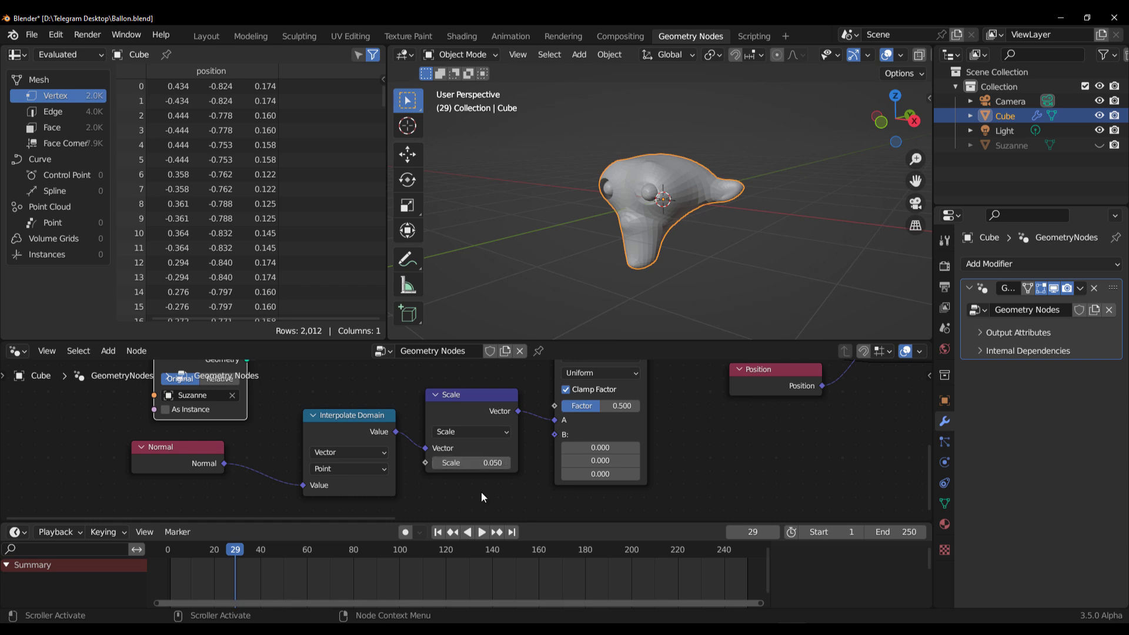
# Replay the inflation simulation from the first frame and scrub it to around frame 33
pyautogui.click(438, 532)
pyautogui.click(481, 532)
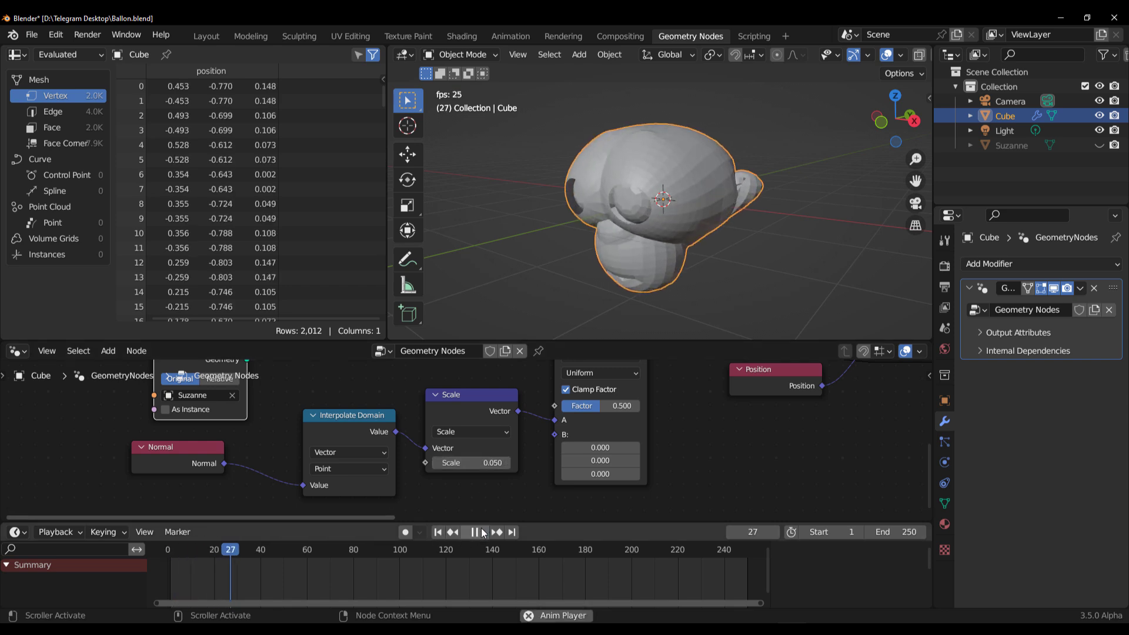
pyautogui.click(477, 532)
pyautogui.moveTo(238, 551)
pyautogui.mouseDown()
pyautogui.moveTo(211, 551)
pyautogui.moveTo(245, 557)
pyautogui.mouseUp()
# Try a Mix node Factor of about 0.78, scrubbing and playing the simulation with it
pyautogui.scroll(-5, 683, 452)
pyautogui.moveTo(683, 450); pyautogui.dragTo(519, 522, button='middle')
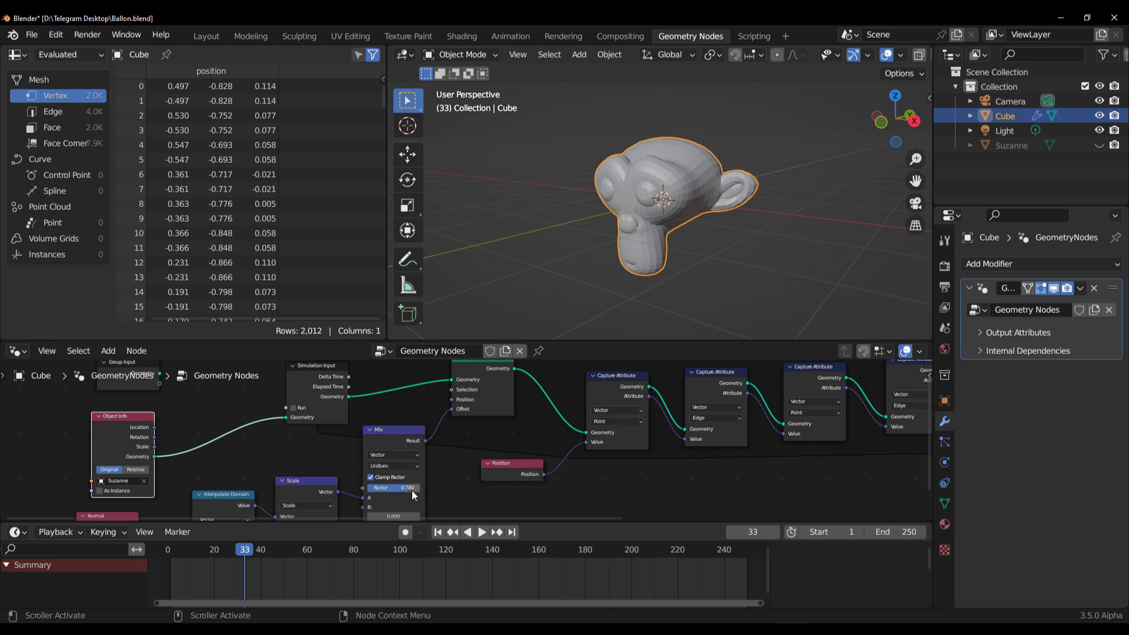
pyautogui.moveTo(219, 555); pyautogui.dragTo(197, 555)
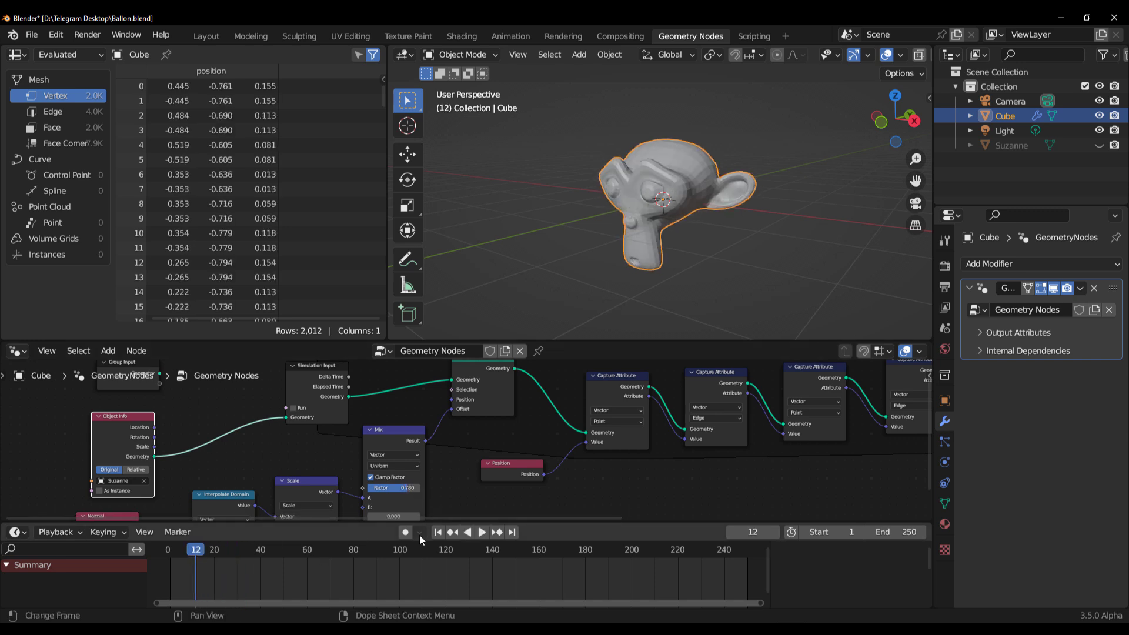
pyautogui.click(482, 532)
pyautogui.click(481, 534)
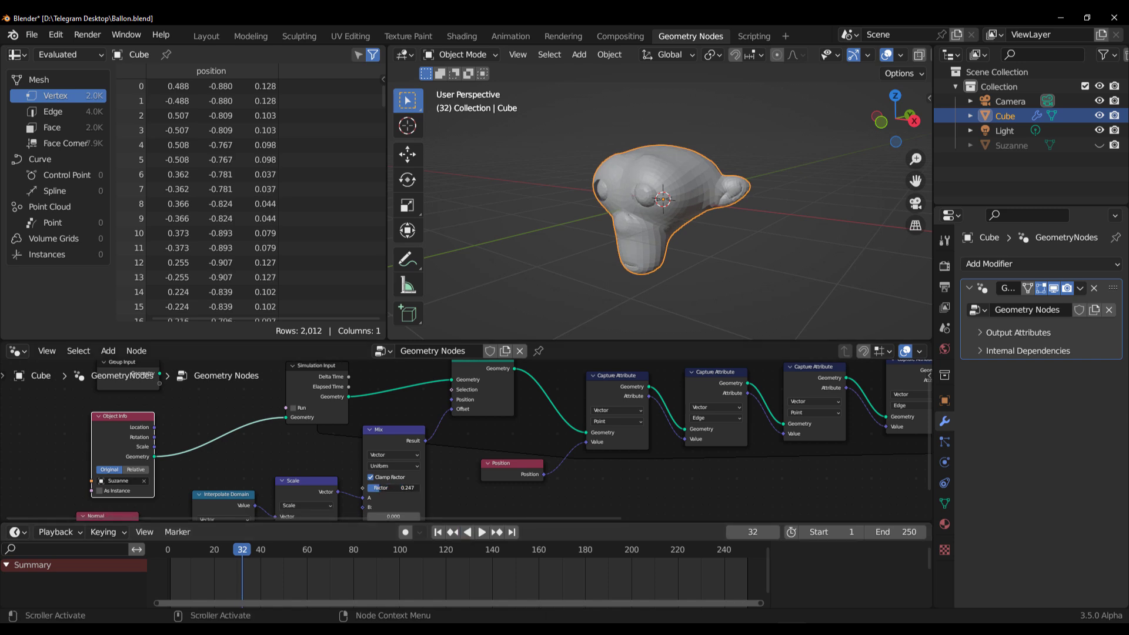
# Lower the Mix node's Factor to 0.247 and replay the simulation from the first frame
pyautogui.click(437, 532)
pyautogui.click(480, 532)
pyautogui.click(476, 532)
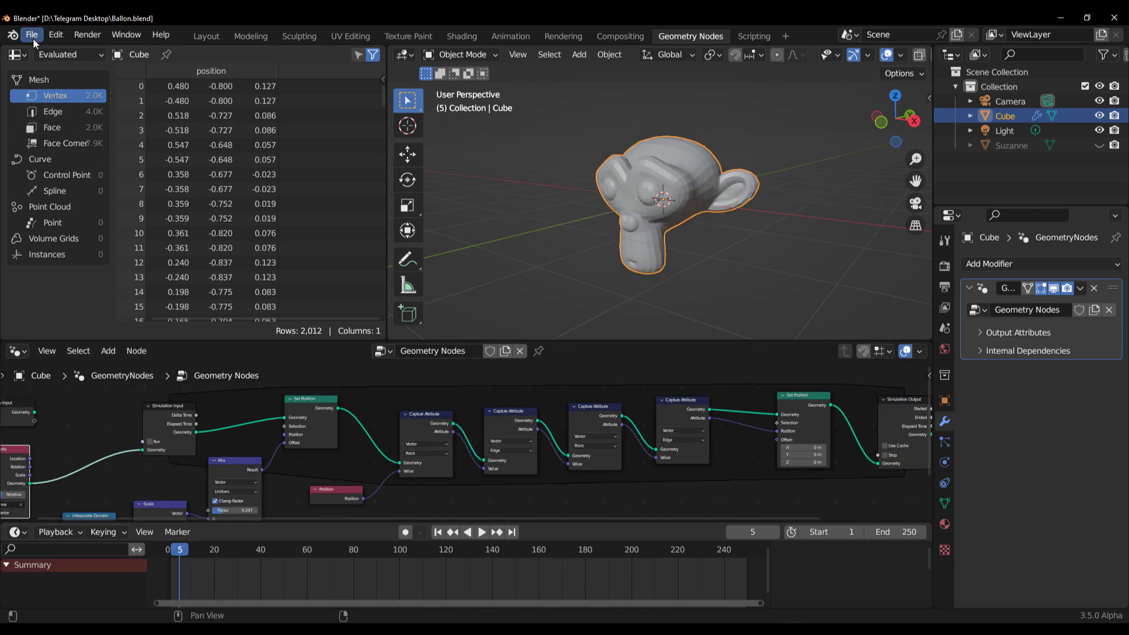
# Start a new General file, discarding the unsaved changes to Ballon.blend
pyautogui.click(32, 35)
pyautogui.moveTo(47, 50)
pyautogui.click(210, 52)
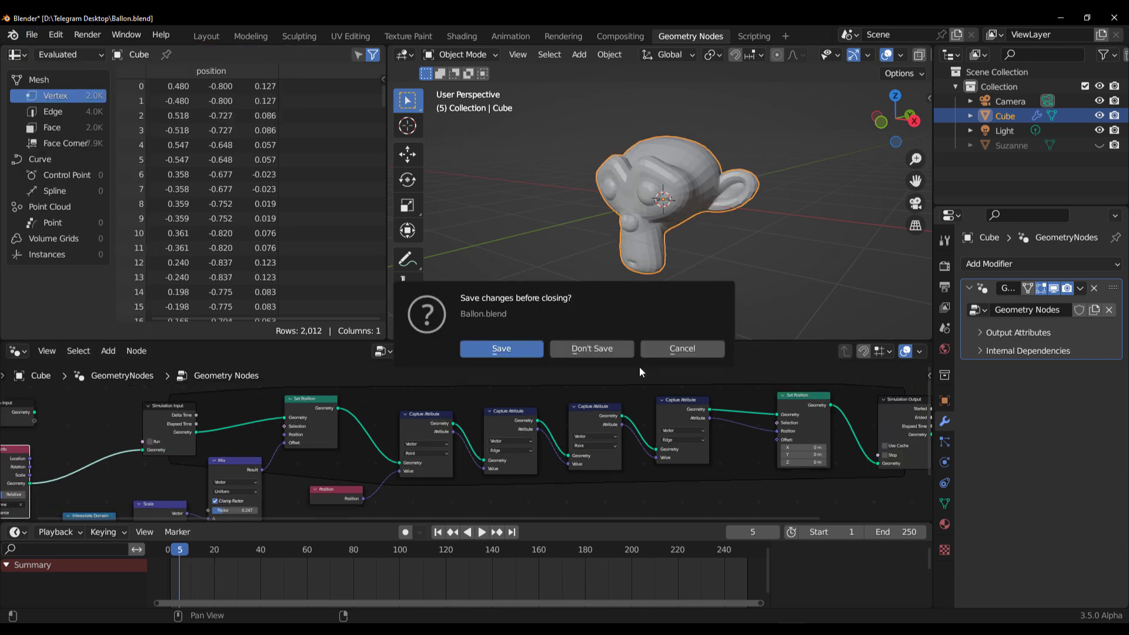
pyautogui.click(595, 350)
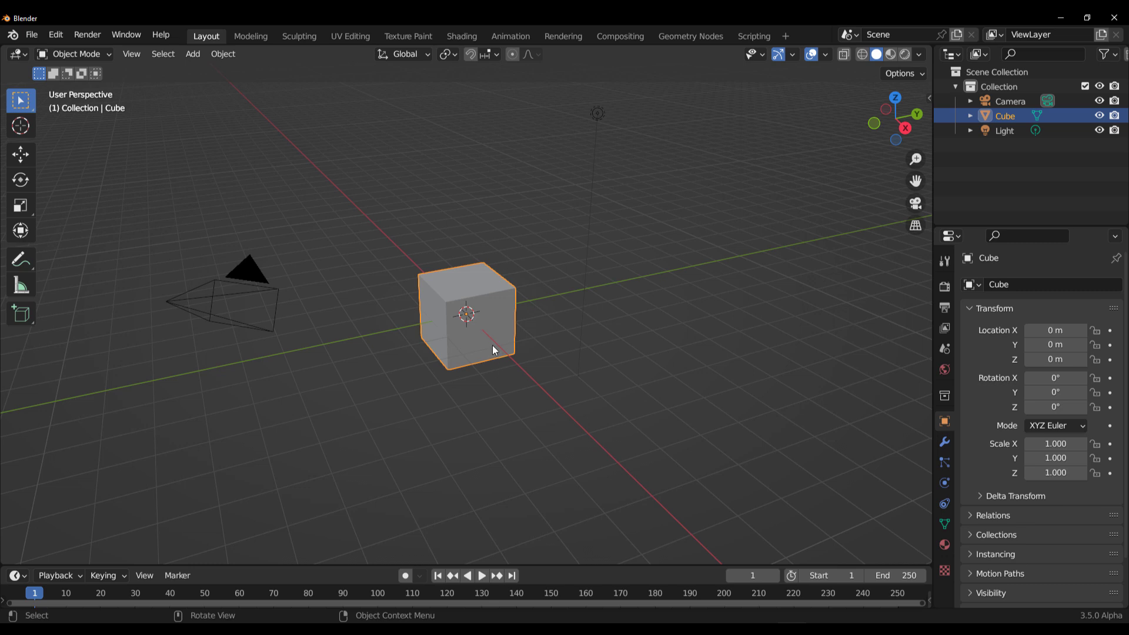
# Replace the default cube with a Grid mesh and scale it up to about 3.73
pyautogui.press('Delete')
pyautogui.hotkey('shift', 'a')
pyautogui.moveTo(483, 298)
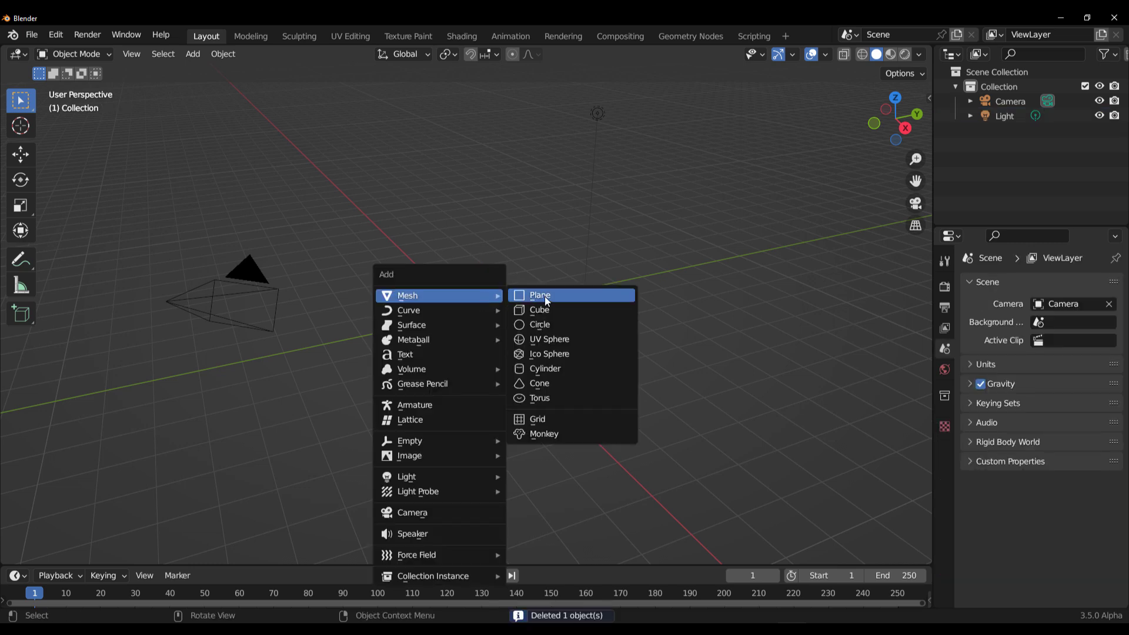
pyautogui.click(588, 421)
pyautogui.press('s')
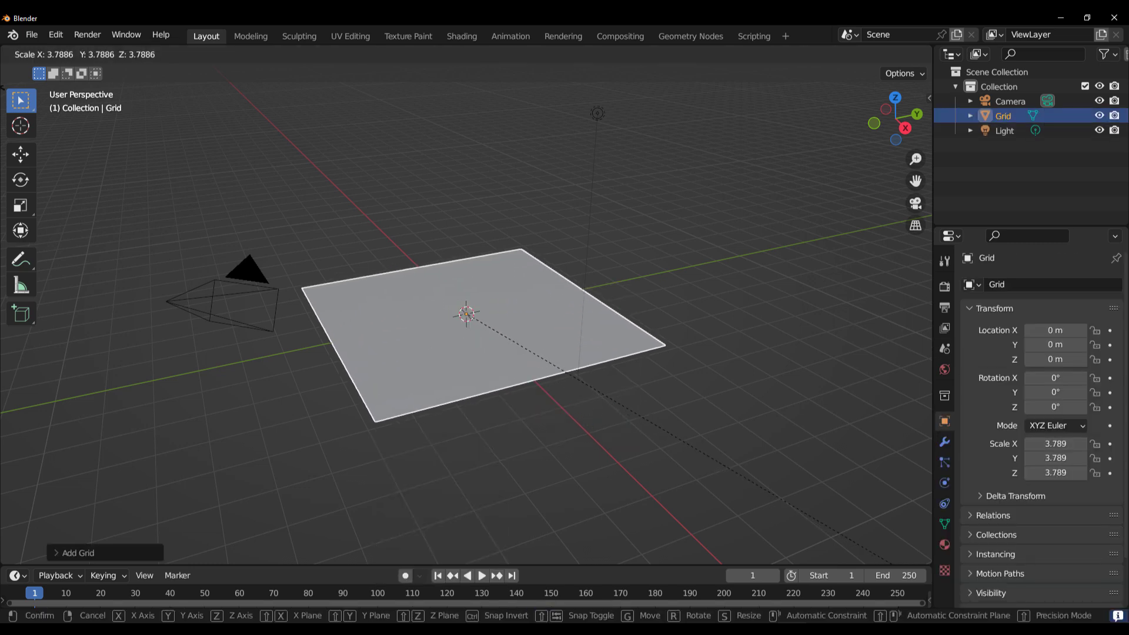
pyautogui.click(931, 93)
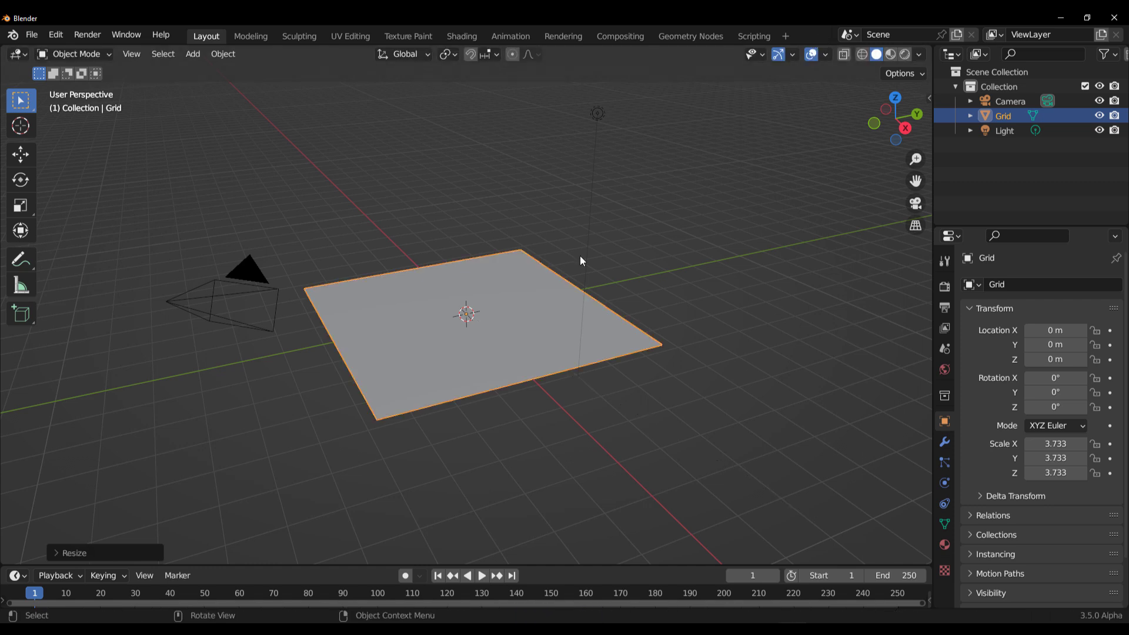
# Subdivide the grid's mesh twice in Edit Mode and return to Object Mode
pyautogui.press('Tab')
pyautogui.rightClick(494, 184)
pyautogui.click(496, 182)
pyautogui.rightClick(496, 183)
pyautogui.click(495, 181)
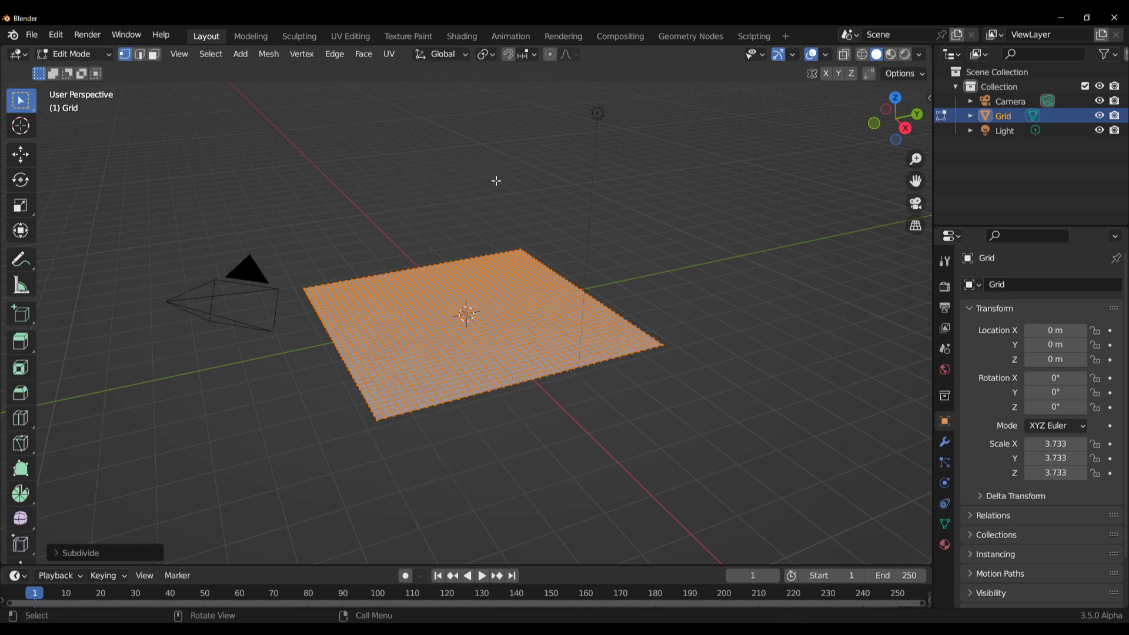
pyautogui.press('Tab')
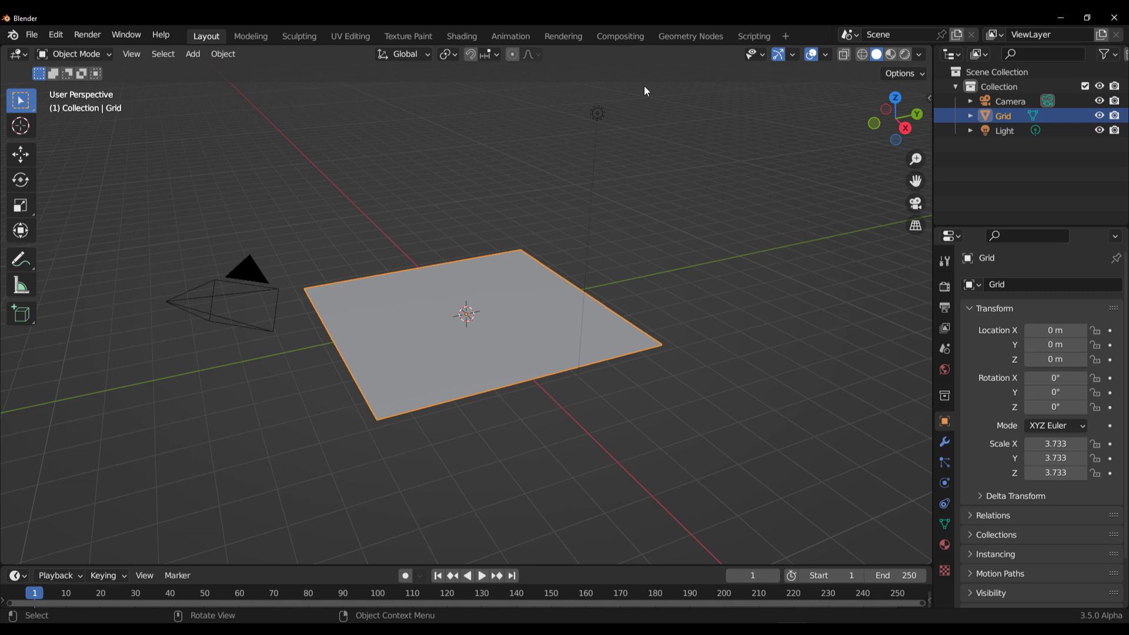
# Create a new geometry node tree on the grid in the Geometry Nodes workspace and space out its nodes
pyautogui.click(662, 38)
pyautogui.click(448, 351)
pyautogui.moveTo(625, 488); pyautogui.dragTo(709, 480)
# Insert a Mesh to Points node between Group Input and Group Output
pyautogui.moveTo(672, 496); pyautogui.dragTo(394, 452)
pyautogui.write('mes')
pyautogui.click(468, 485)
pyautogui.moveTo(482, 462); pyautogui.dragTo(673, 497)
pyautogui.scroll(6, 651, 221)
pyautogui.moveTo(676, 259); pyautogui.dragTo(647, 252, button='middle')
pyautogui.scroll(-7, 637, 306)
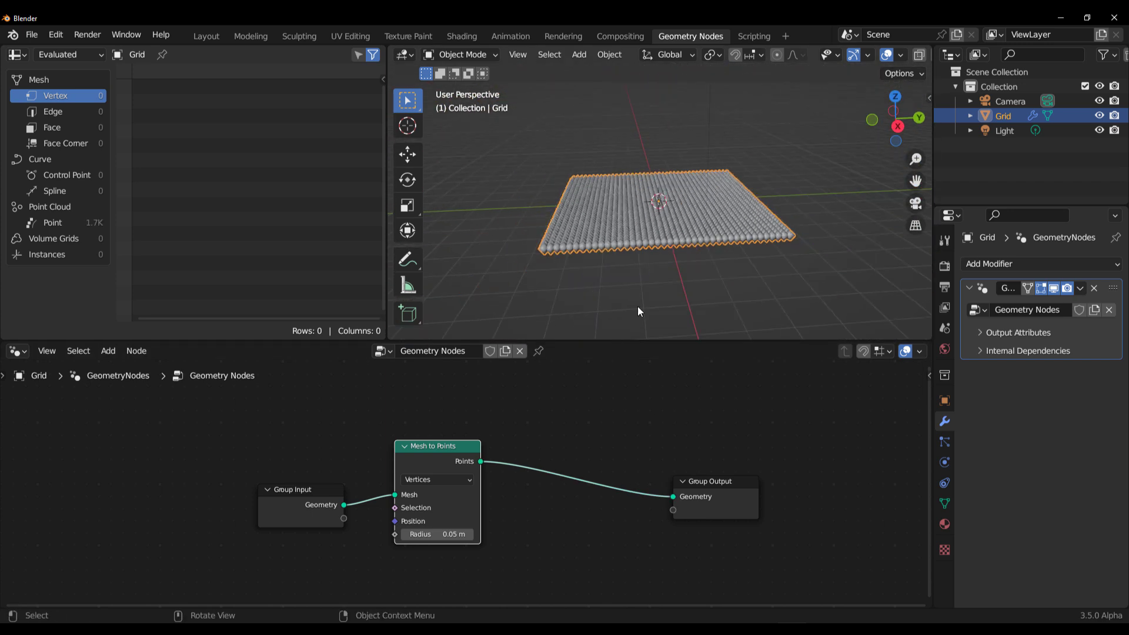
# Add a Simulation Input node fed by the Points output of Mesh to Points
pyautogui.moveTo(480, 461); pyautogui.dragTo(548, 461)
pyautogui.write('sim')
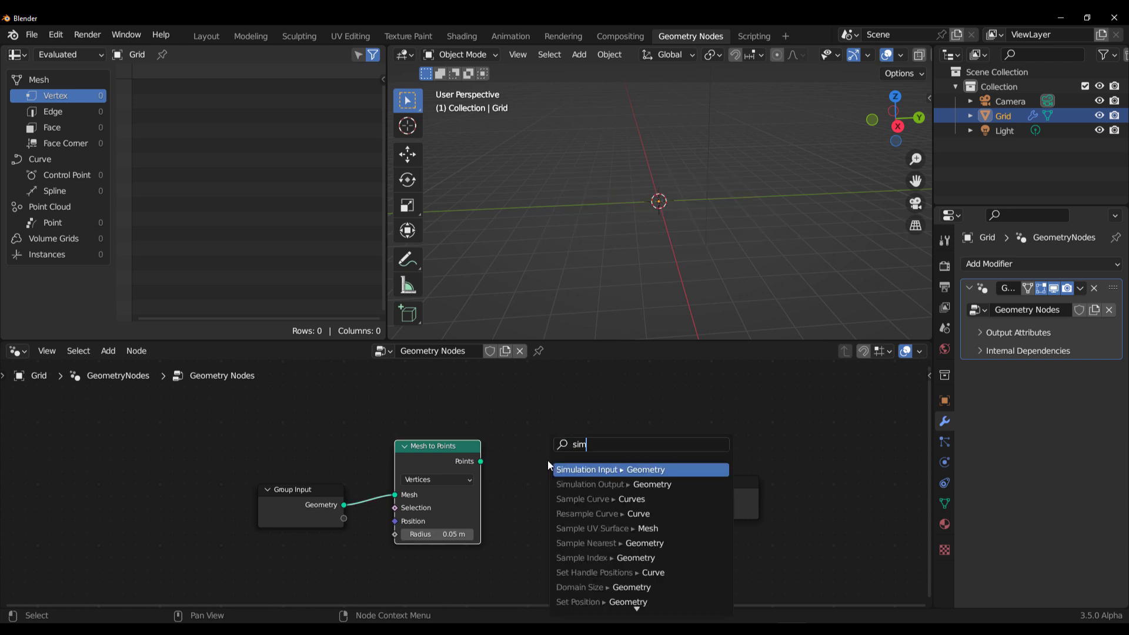
pyautogui.click(590, 469)
pyautogui.moveTo(590, 494); pyautogui.dragTo(337, 495, button='middle')
# Add a Simulation Output node after Simulation Input, link its Geometry to Group Output, and briefly play the animation
pyautogui.moveTo(379, 498); pyautogui.dragTo(499, 460)
pyautogui.write('sim')
pyautogui.click(547, 485)
pyautogui.moveTo(568, 509); pyautogui.dragTo(633, 488)
pyautogui.press('space')
pyautogui.press('space')
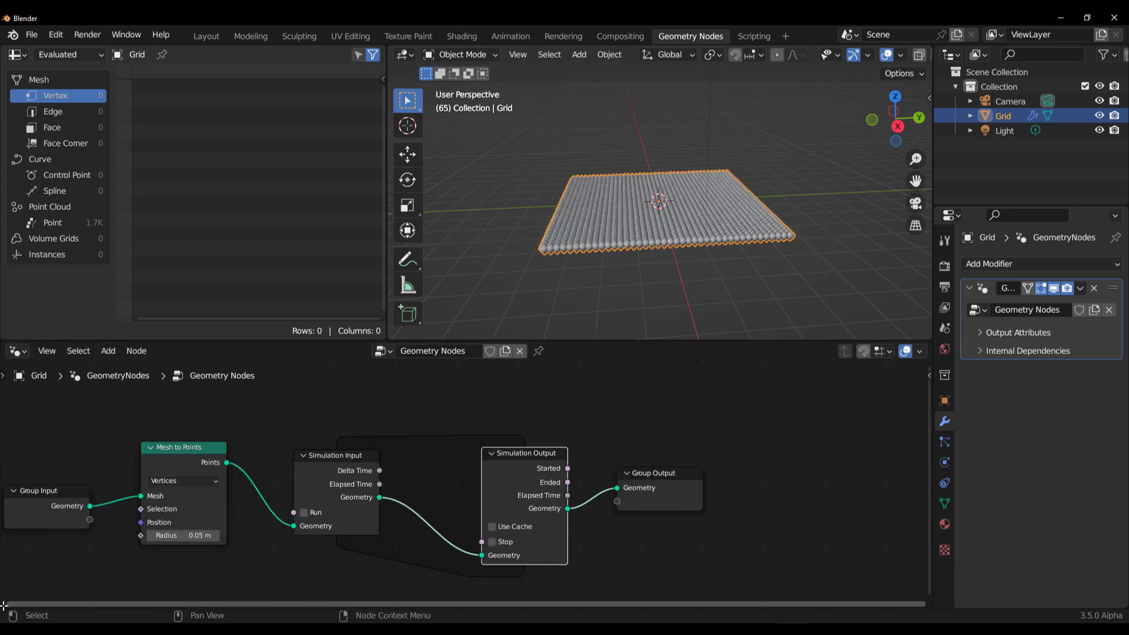
# Split off a Timeline editor beneath the node editor and rewind to the first frame
pyautogui.moveTo(3, 604); pyautogui.dragTo(6, 538)
pyautogui.click(19, 554)
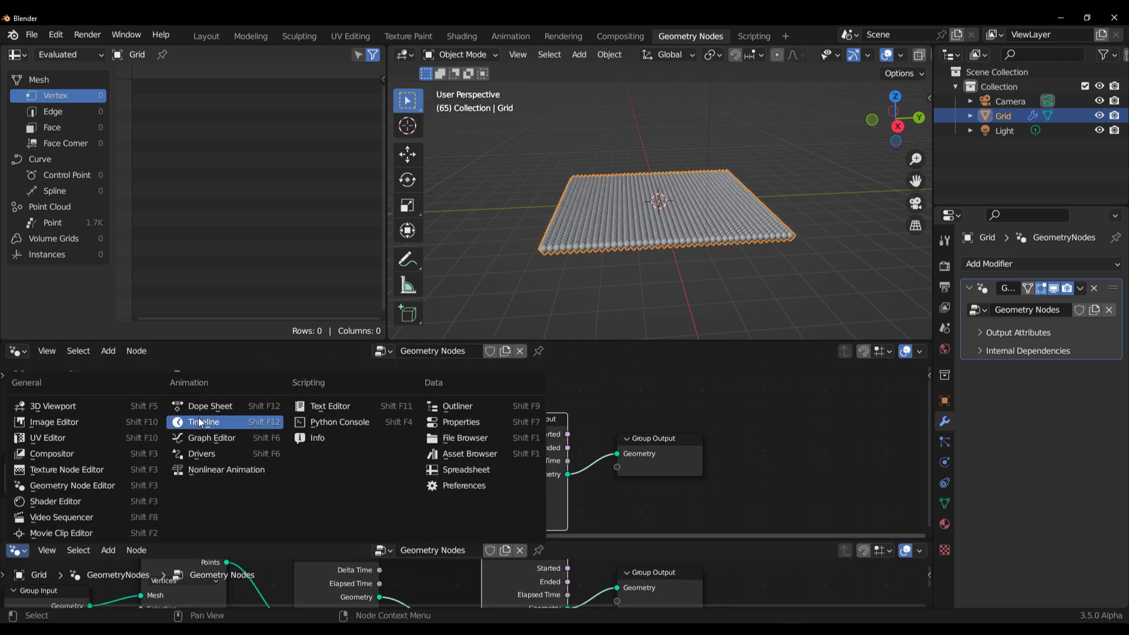
pyautogui.click(217, 422)
pyautogui.click(437, 551)
# Insert a Set Position node between Simulation Input and Simulation Output, linking the geometry through it
pyautogui.moveTo(411, 459); pyautogui.dragTo(632, 517)
pyautogui.moveTo(521, 523); pyautogui.dragTo(498, 490, button='middle')
pyautogui.moveTo(498, 490); pyautogui.dragTo(427, 422)
pyautogui.moveTo(356, 430); pyautogui.dragTo(421, 420)
pyautogui.write('set po')
pyautogui.press('Return')
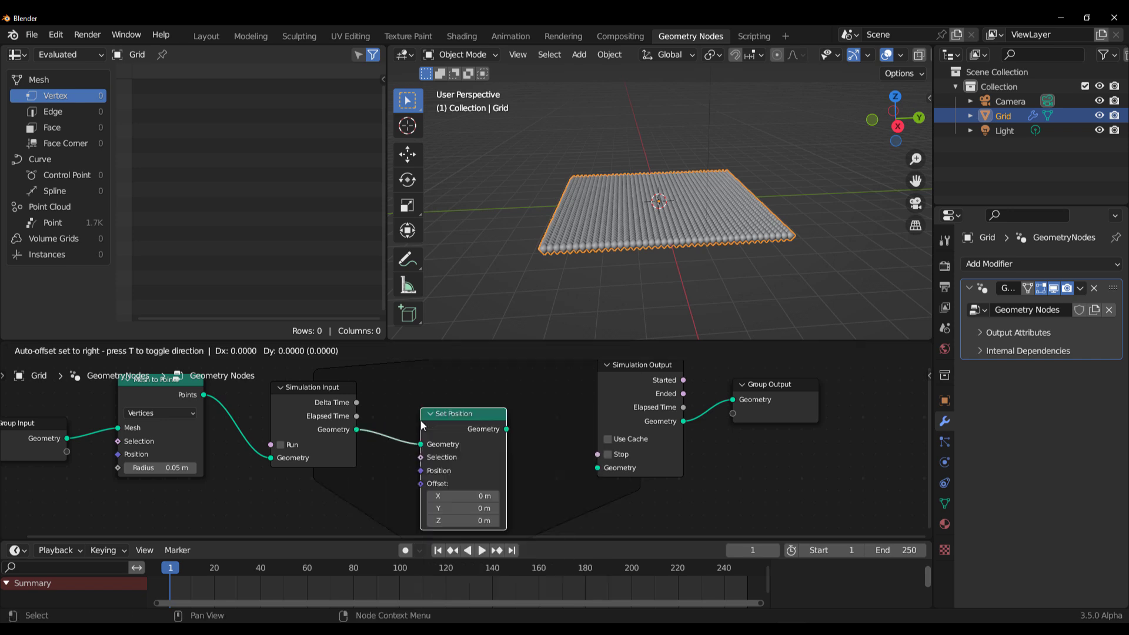
pyautogui.click(421, 421)
pyautogui.moveTo(511, 417); pyautogui.dragTo(608, 469)
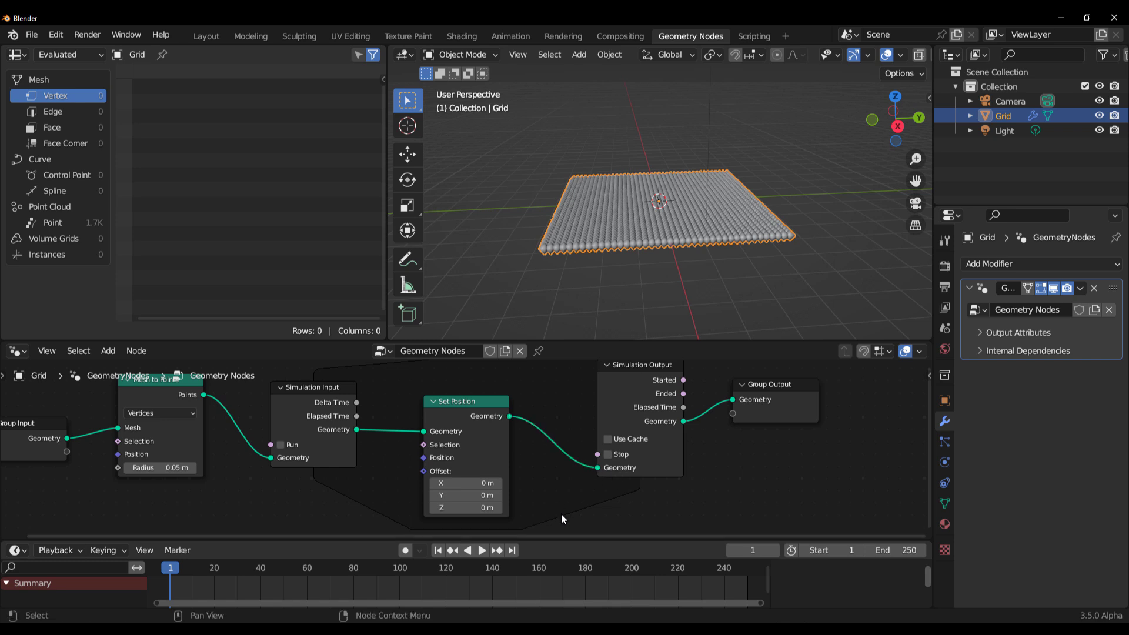
# Try a 0.3 m X Offset on Set Position while playing the simulation, and undo the last offset increment
pyautogui.moveTo(561, 513); pyautogui.dragTo(630, 505, button='middle')
pyautogui.moveTo(669, 241); pyautogui.dragTo(663, 284, button='middle')
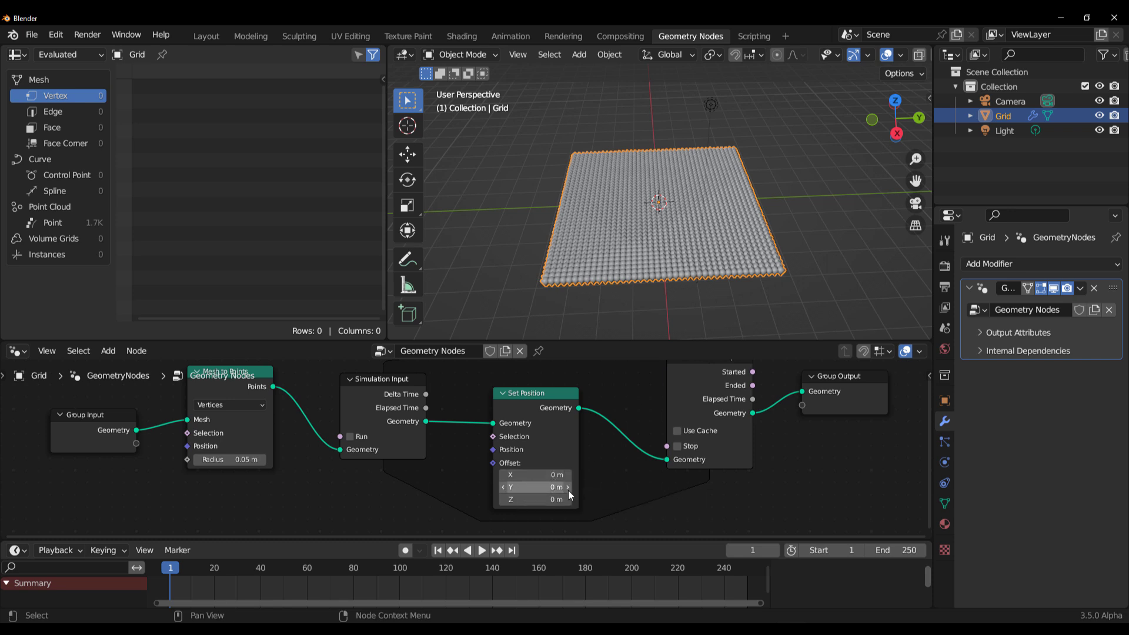
pyautogui.click(568, 475)
pyautogui.click(568, 475)
pyautogui.click(569, 475)
pyautogui.click(481, 550)
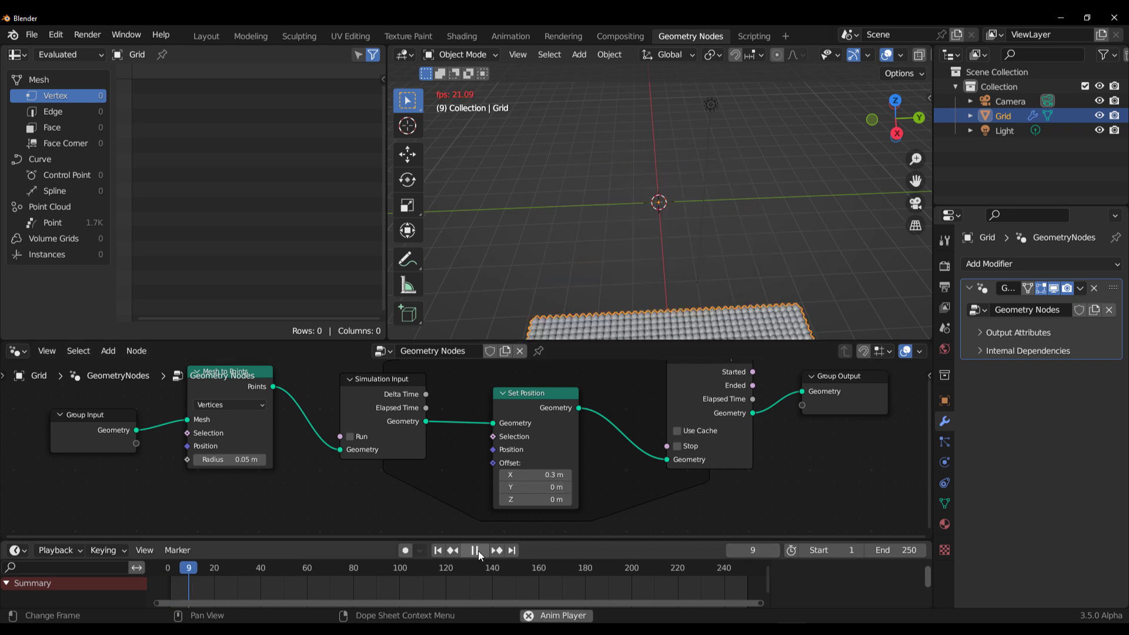
pyautogui.moveTo(606, 270); pyautogui.dragTo(635, 403, button='middle')
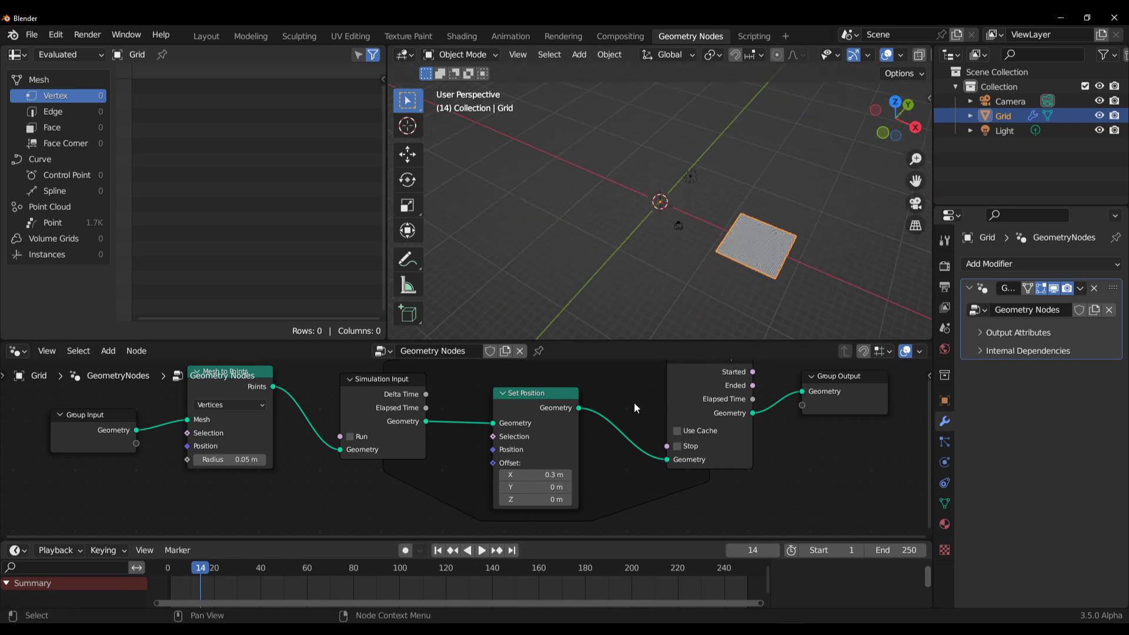
pyautogui.hotkey('ctrl', 'z')
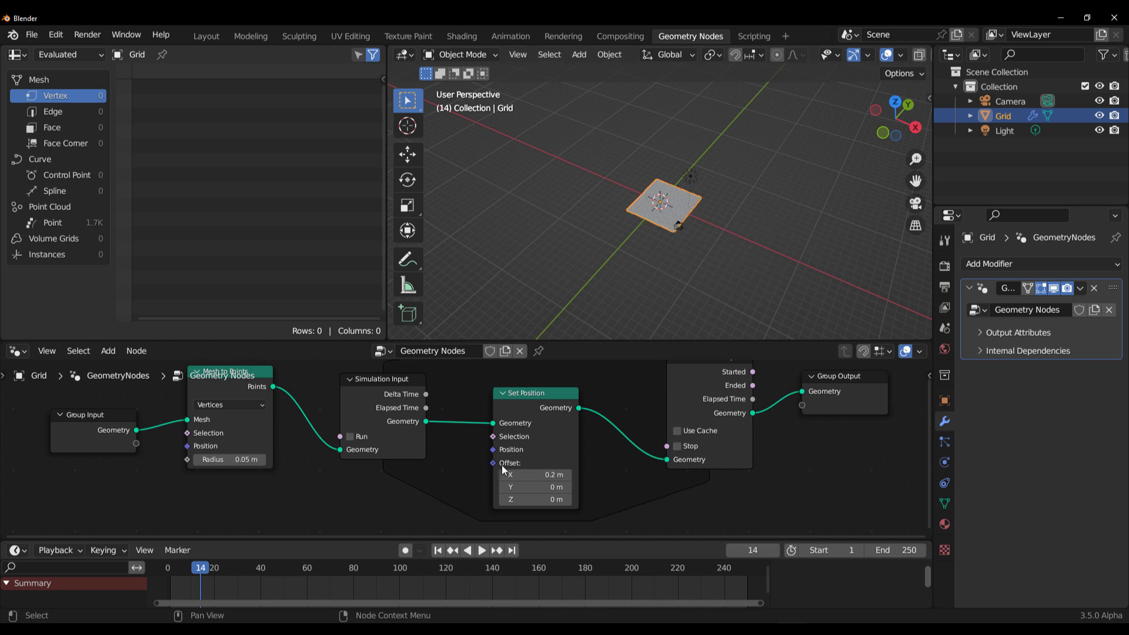
# Add a Noise Texture node and link its Color output to the Position input of Set Position
pyautogui.moveTo(394, 498); pyautogui.dragTo(548, 468, button='middle')
pyautogui.moveTo(576, 420); pyautogui.dragTo(467, 470)
pyautogui.write('nois')
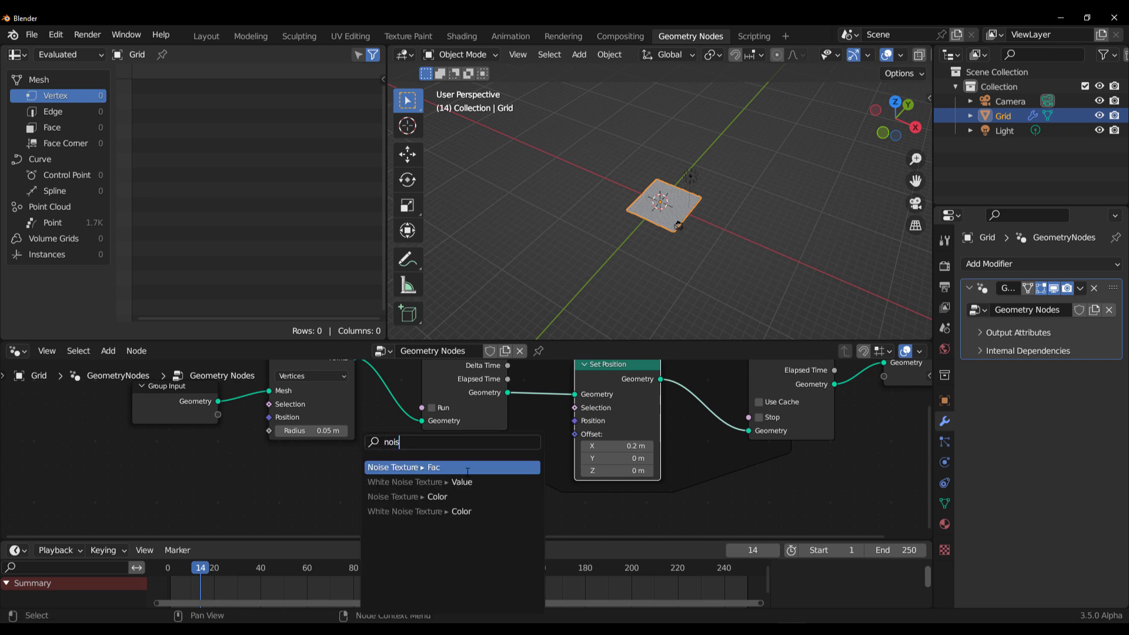
pyautogui.press('Return')
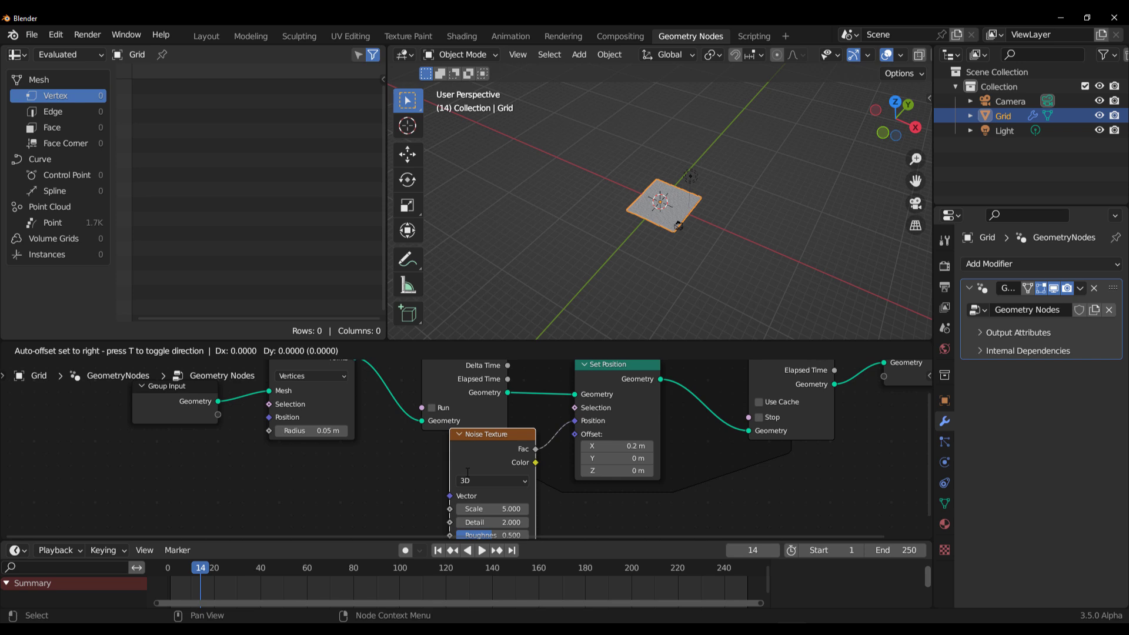
pyautogui.click(386, 497)
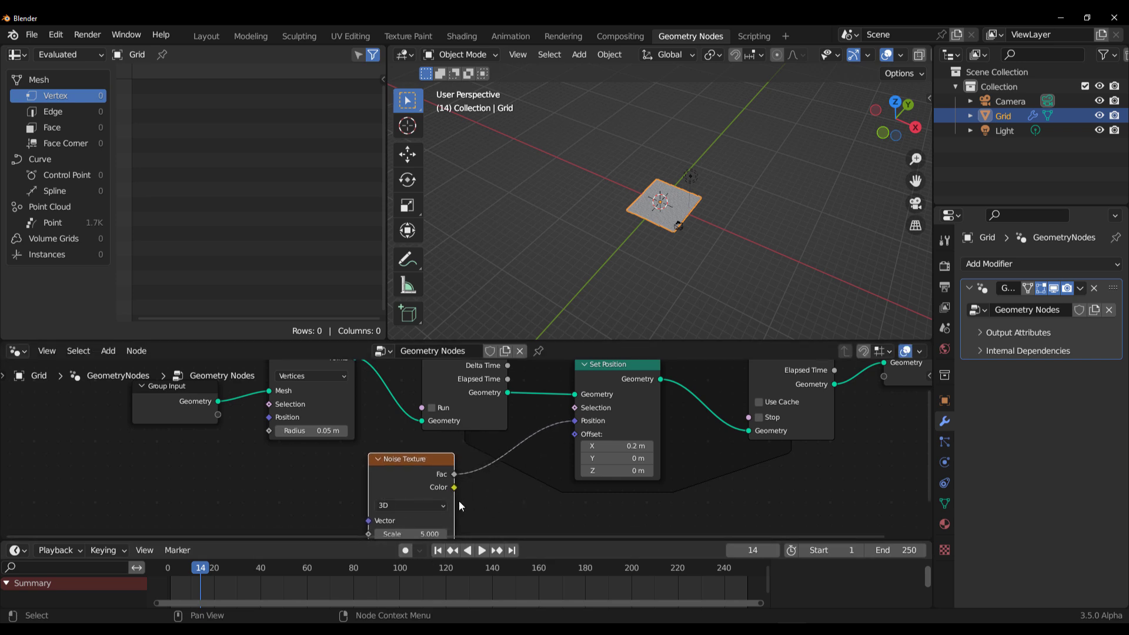
pyautogui.moveTo(454, 493); pyautogui.dragTo(574, 421)
# Play the noise-driven position simulation from the first frame and rewind it
pyautogui.click(438, 549)
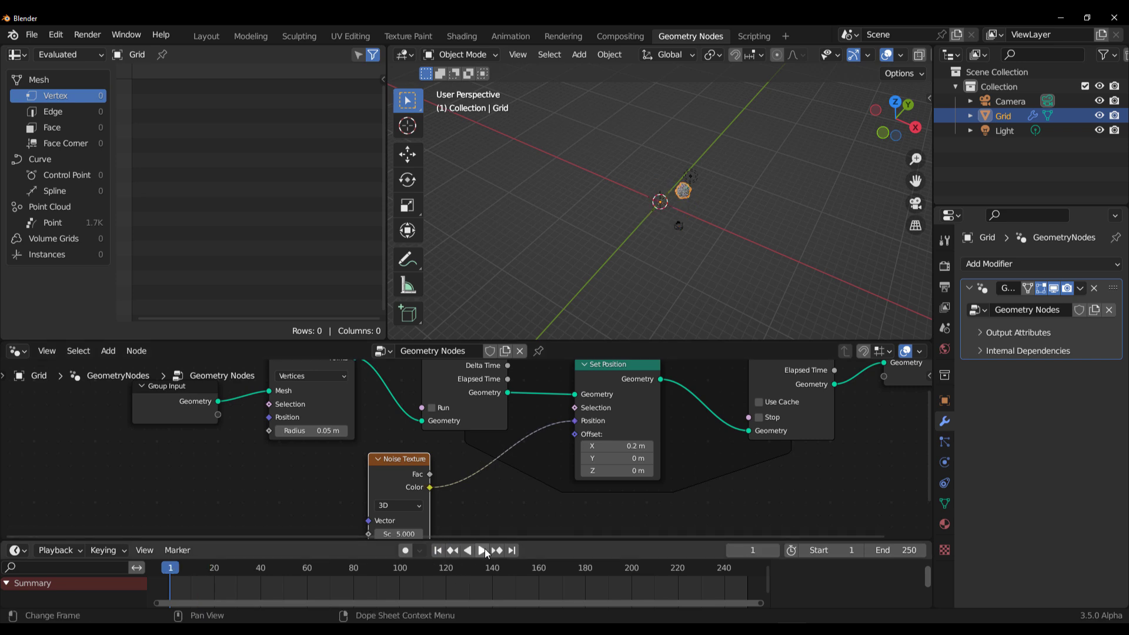
pyautogui.click(482, 550)
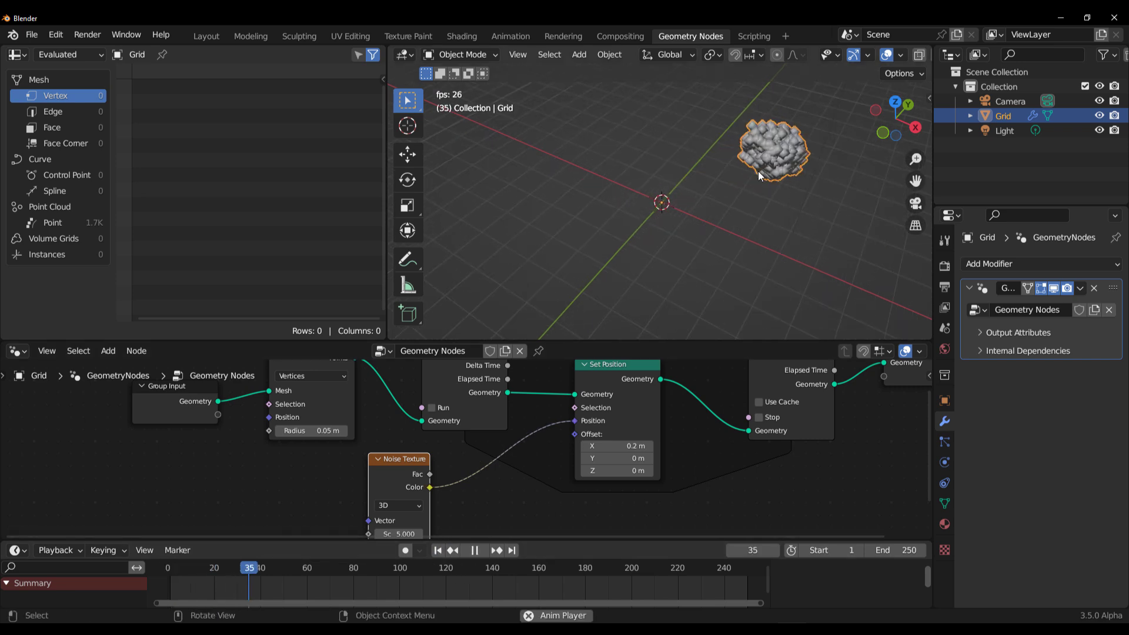
pyautogui.click(475, 550)
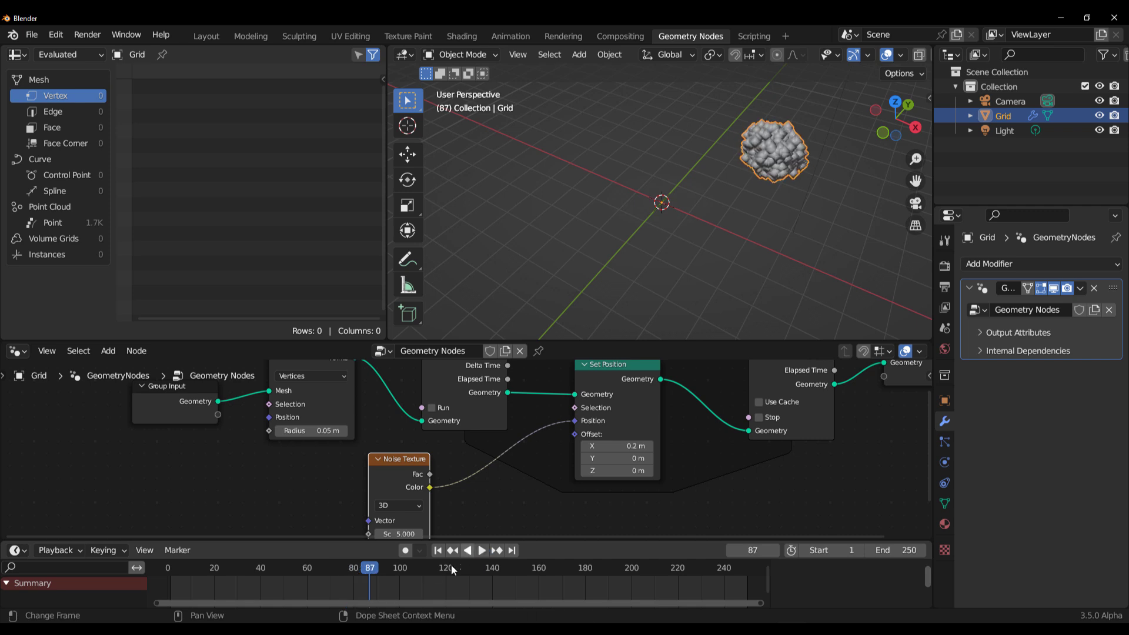
pyautogui.click(437, 550)
# Move the Noise Texture Color link from Set Position's Position to its Offset input and play and scrub the result
pyautogui.scroll(-2, 489, 499)
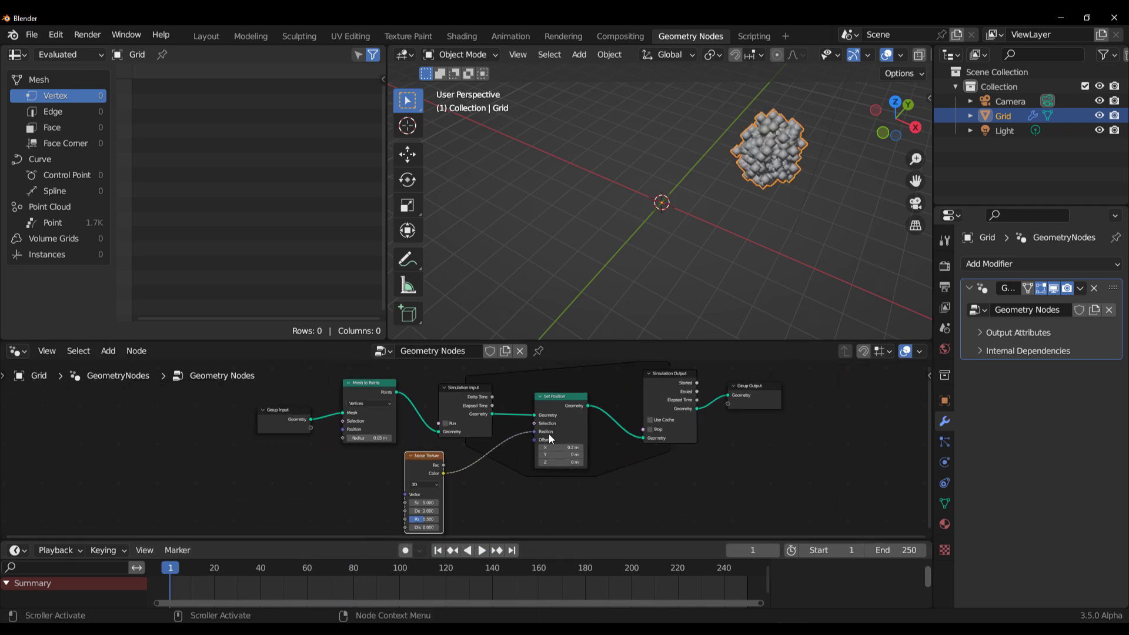
pyautogui.scroll(2, 534, 434)
pyautogui.moveTo(578, 420); pyautogui.dragTo(577, 434)
pyautogui.press('space')
pyautogui.moveTo(205, 572); pyautogui.dragTo(165, 579)
pyautogui.press('space')
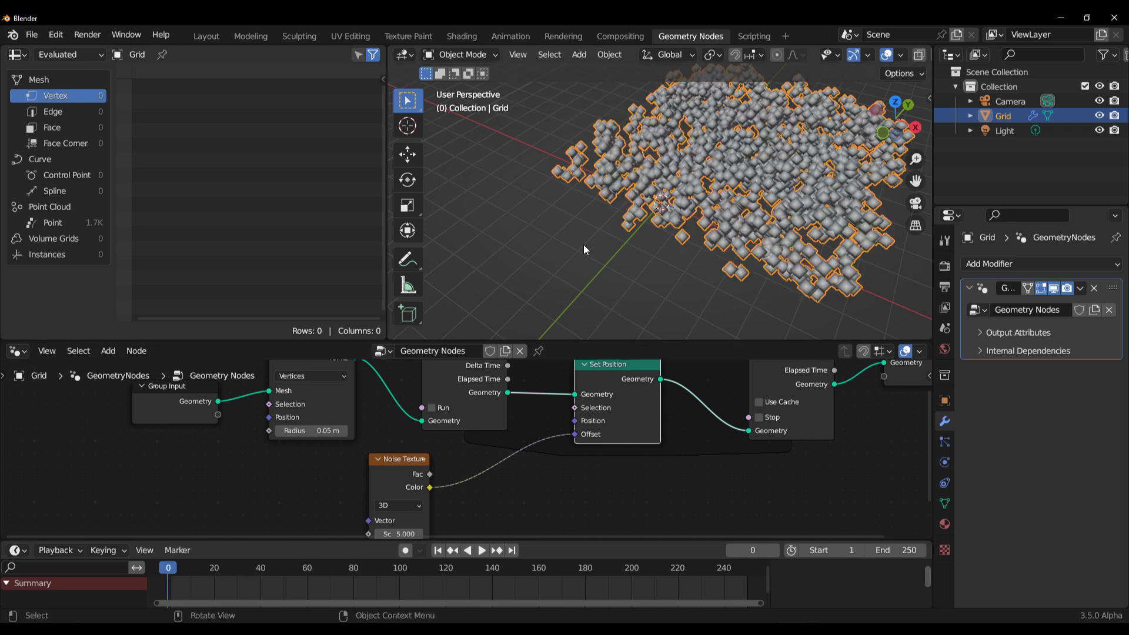
# Replay the noise-offset point simulation from the first frame, viewing the points from farther away
pyautogui.scroll(-6, 583, 246)
pyautogui.moveTo(703, 243); pyautogui.dragTo(631, 206, button='middle')
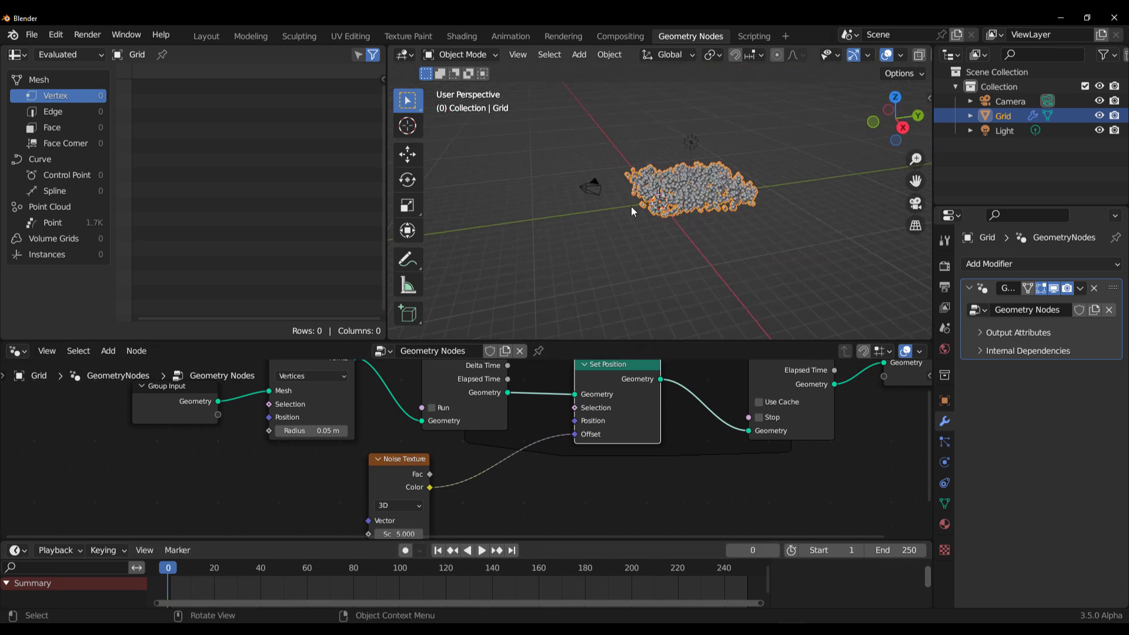
pyautogui.click(439, 550)
pyautogui.click(483, 550)
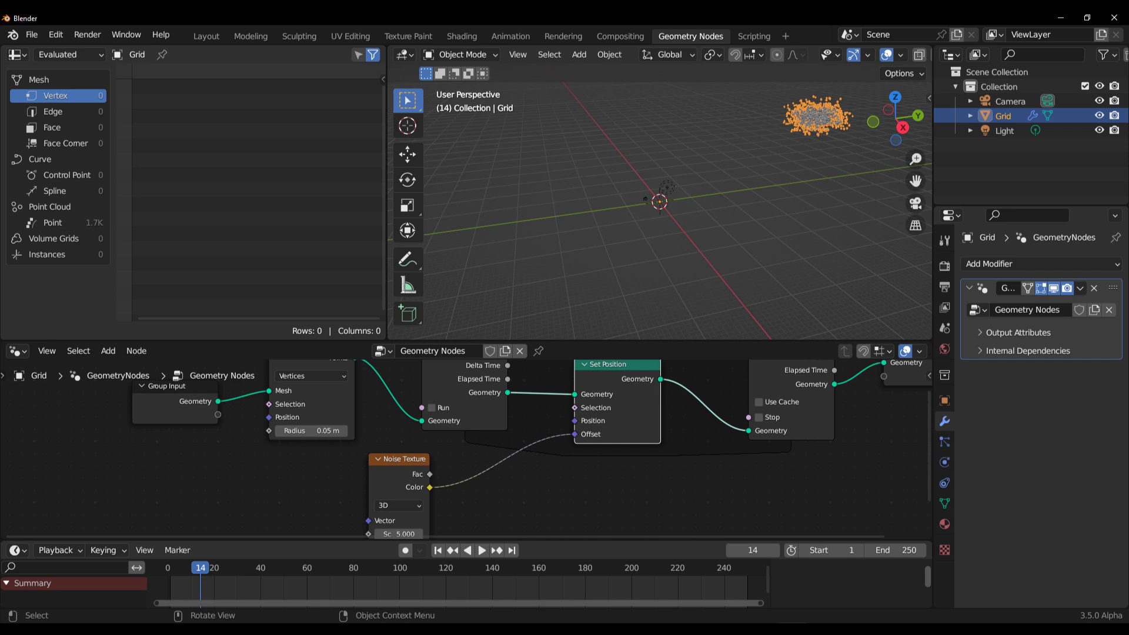
# Disconnect the Noise Texture from Set Position's Offset and reset the X Offset to 0 m
pyautogui.moveTo(575, 434); pyautogui.dragTo(496, 445)
pyautogui.click(621, 446)
pyautogui.press('Escape')
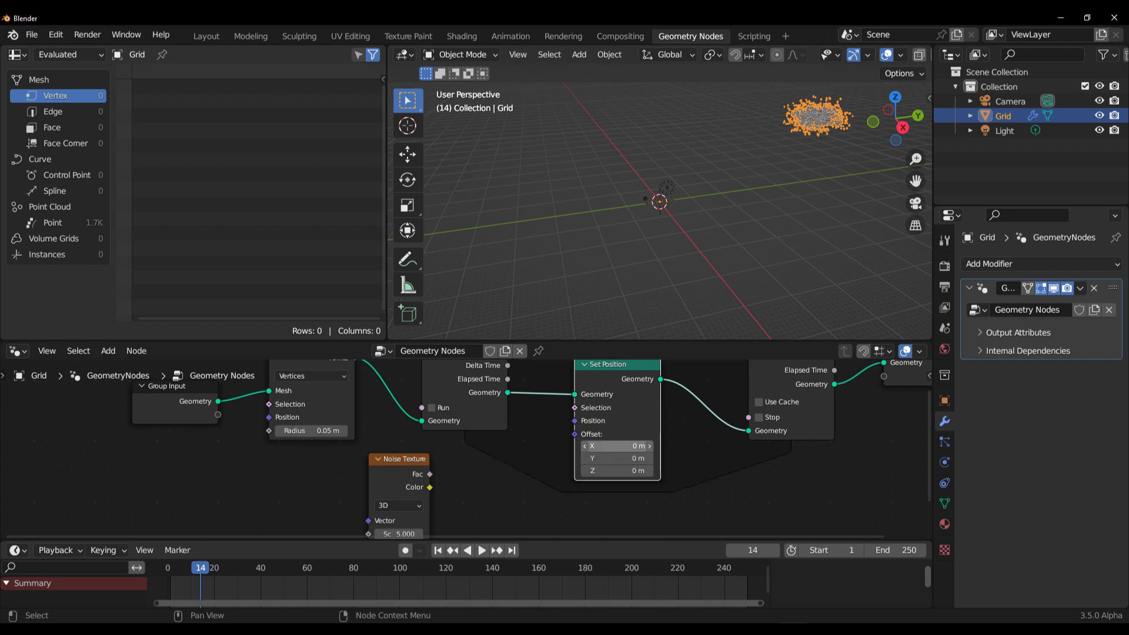
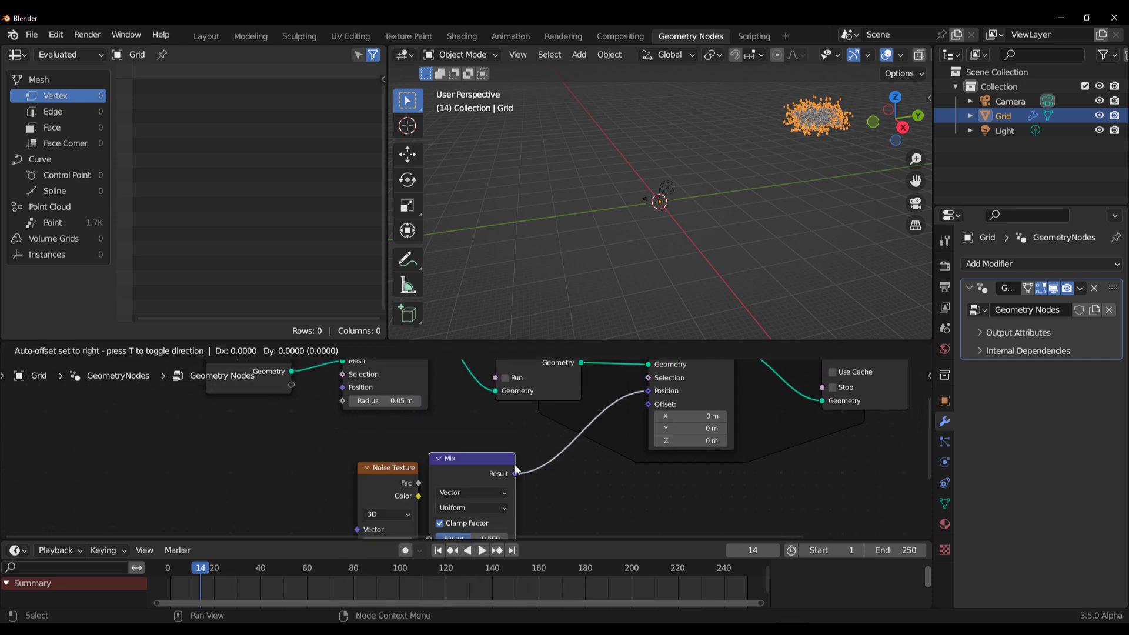
# Add a vector Mix node feeding Set Position's Position input and move the Noise Texture away from it
pyautogui.click(560, 442)
pyautogui.moveTo(605, 503); pyautogui.dragTo(663, 435, button='middle')
pyautogui.moveTo(461, 418); pyautogui.dragTo(351, 464)
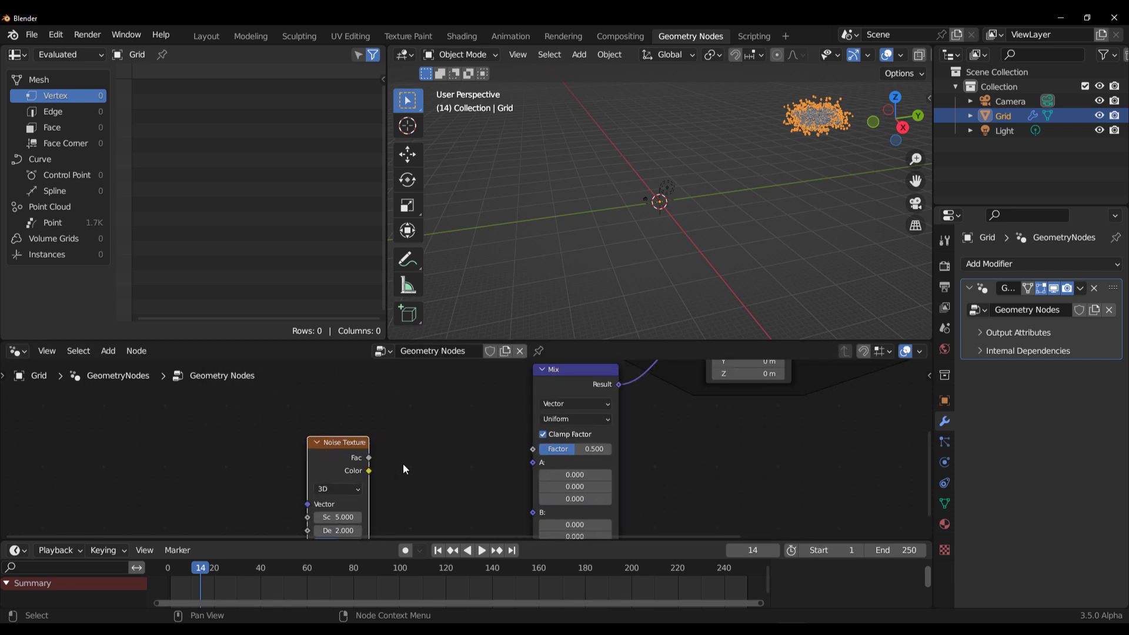
pyautogui.moveTo(403, 465); pyautogui.dragTo(493, 488, button='middle')
pyautogui.moveTo(456, 489); pyautogui.dragTo(462, 458)
pyautogui.moveTo(490, 399); pyautogui.dragTo(570, 425, button='middle')
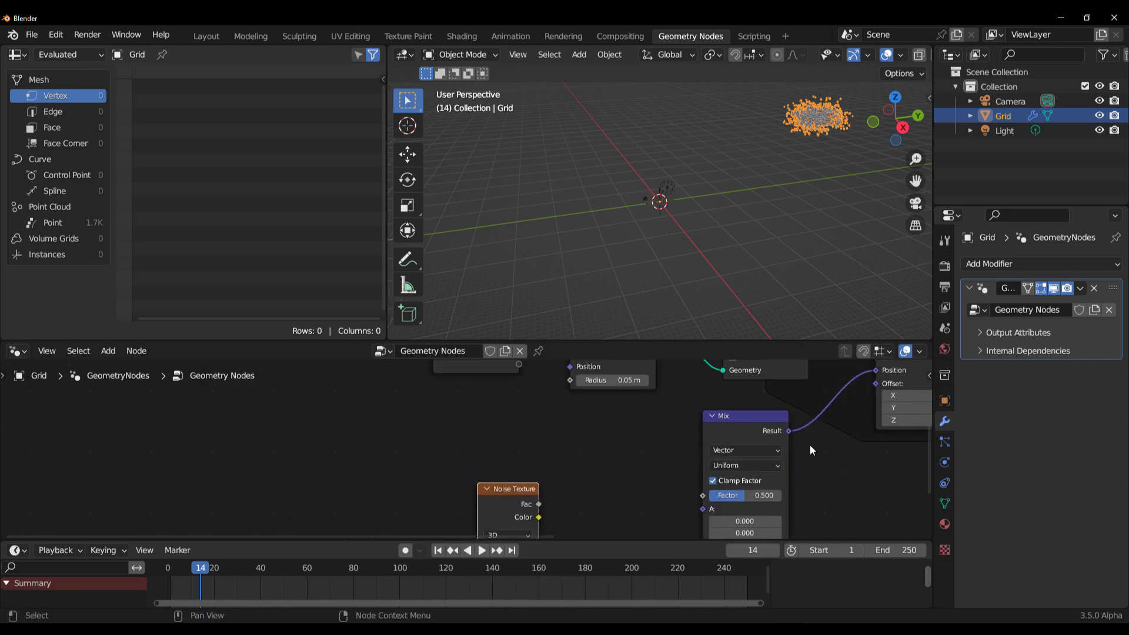
# Add a vector Scale node feeding Set Position's Offset input and move the Noise Texture below it
pyautogui.moveTo(876, 384); pyautogui.dragTo(555, 431)
pyautogui.write('scale')
pyautogui.press('Return')
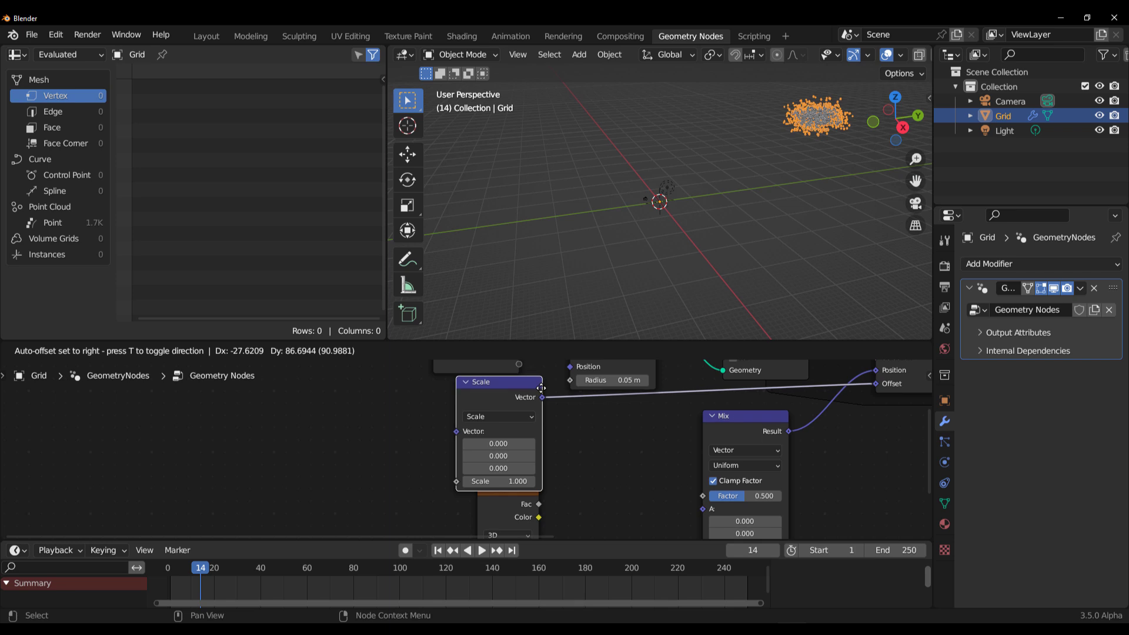
pyautogui.click(541, 388)
pyautogui.scroll(-5, 540, 412)
pyautogui.moveTo(517, 497); pyautogui.dragTo(578, 436, button='middle')
pyautogui.moveTo(577, 436); pyautogui.dragTo(589, 471)
pyautogui.moveTo(589, 470); pyautogui.dragTo(623, 490, button='middle')
# Add a Position node connected to the Scale node's Vector input
pyautogui.moveTo(563, 388); pyautogui.dragTo(507, 426)
pyautogui.write('pos')
pyautogui.press('Return')
pyautogui.click(519, 431)
pyautogui.moveTo(668, 442); pyautogui.dragTo(540, 507, button='middle')
pyautogui.scroll(5, 603, 442)
pyautogui.moveTo(595, 473); pyautogui.dragTo(562, 488, button='middle')
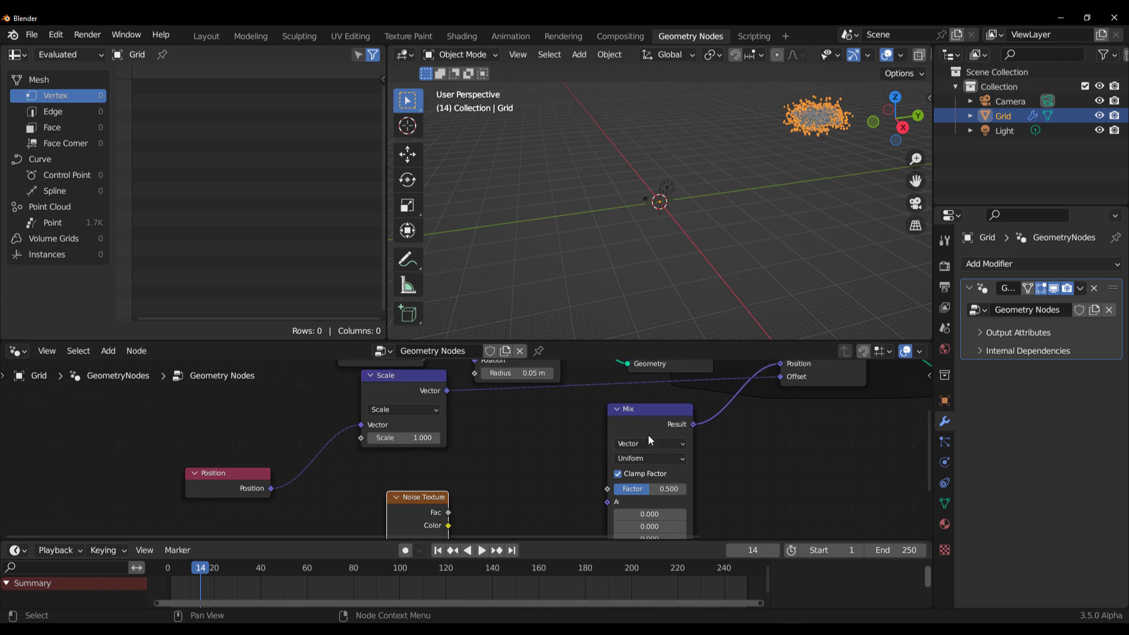
# Switch the Mix node to the Color data type with Linear Light blending
pyautogui.click(650, 440)
pyautogui.click(638, 485)
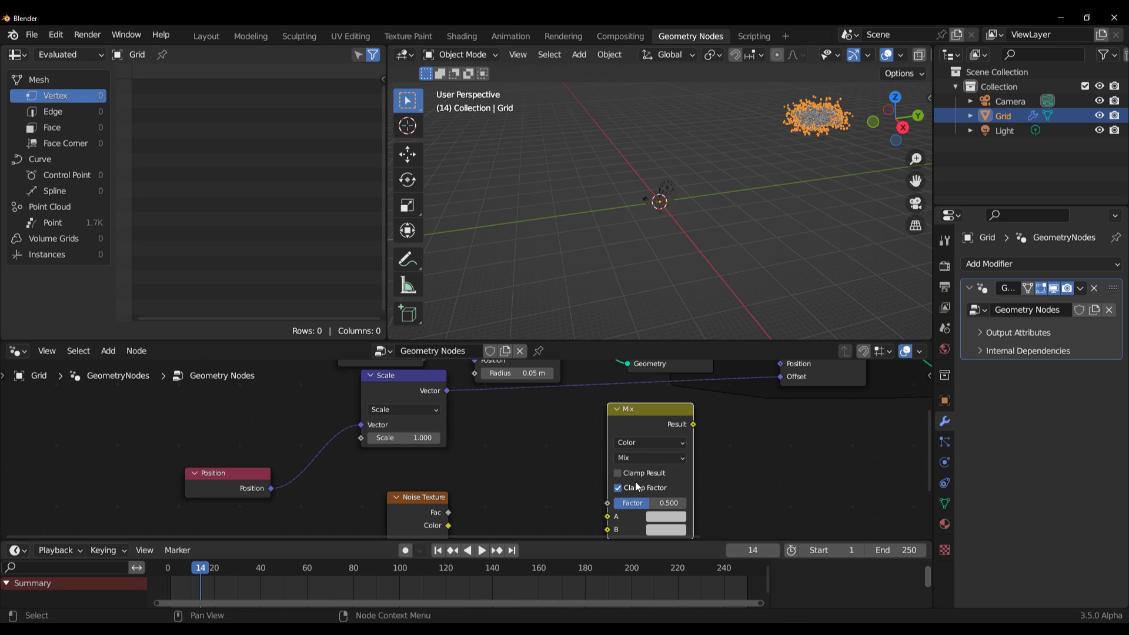
pyautogui.click(640, 456)
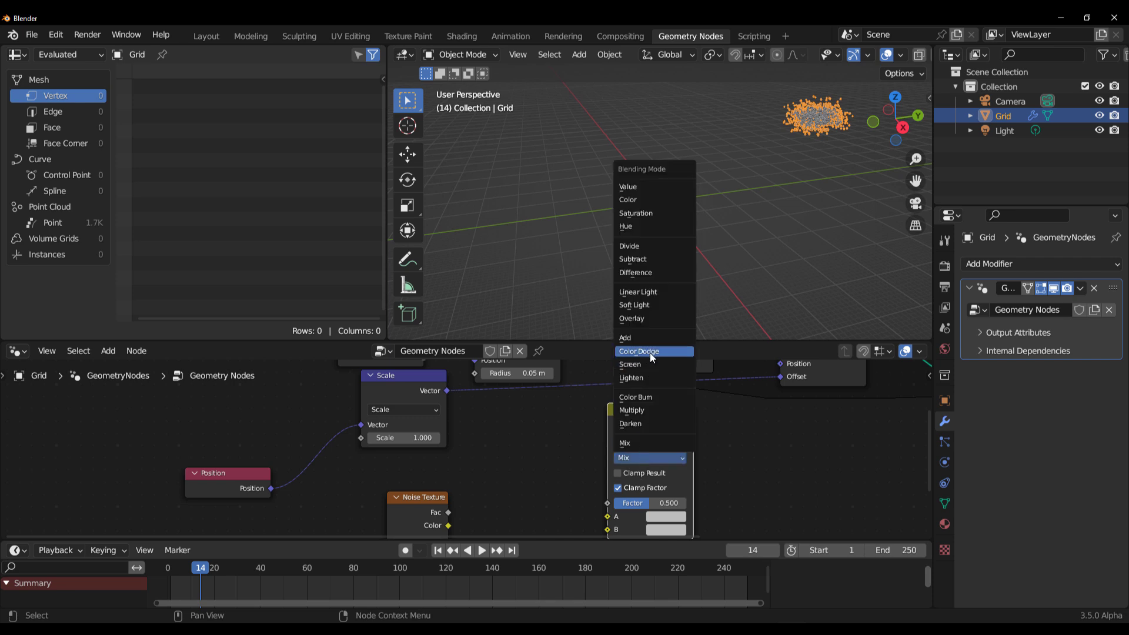
pyautogui.click(647, 292)
# Connect Noise Texture Color to Linear Light's B, and Position to both its A input and the Noise Texture's Vector
pyautogui.moveTo(523, 472); pyautogui.dragTo(549, 396, button='middle')
pyautogui.moveTo(469, 442); pyautogui.dragTo(630, 446)
pyautogui.moveTo(514, 401); pyautogui.dragTo(536, 419, button='middle')
pyautogui.moveTo(315, 422); pyautogui.dragTo(655, 452)
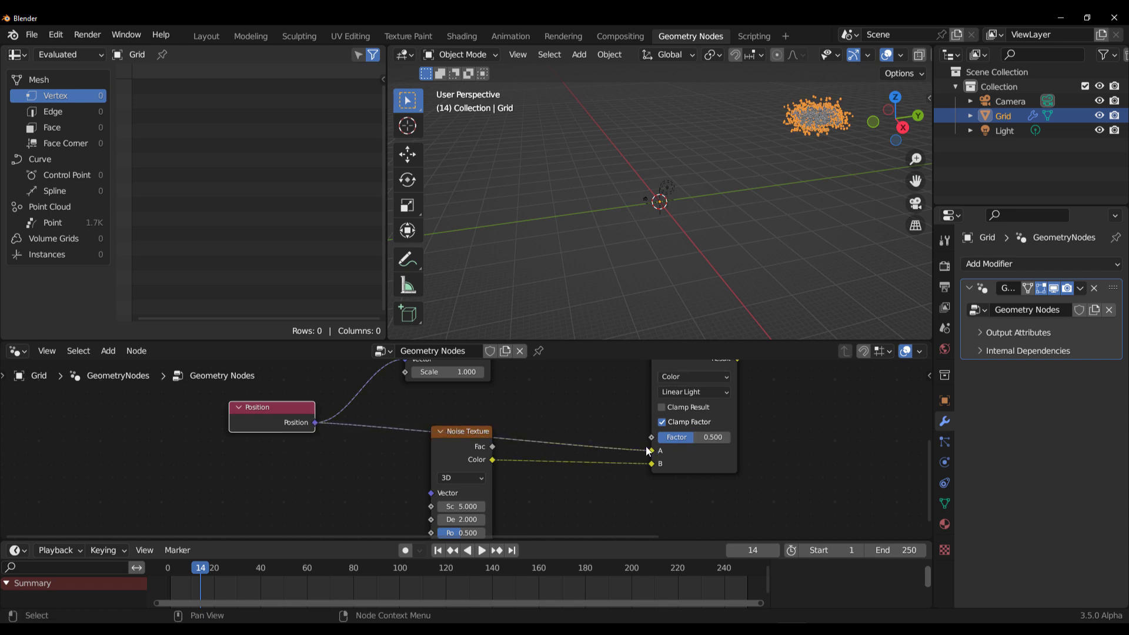
pyautogui.moveTo(316, 422)
pyautogui.mouseDown()
pyautogui.moveTo(376, 497)
pyautogui.moveTo(298, 414)
pyautogui.mouseUp()
pyautogui.moveTo(308, 463); pyautogui.dragTo(435, 493)
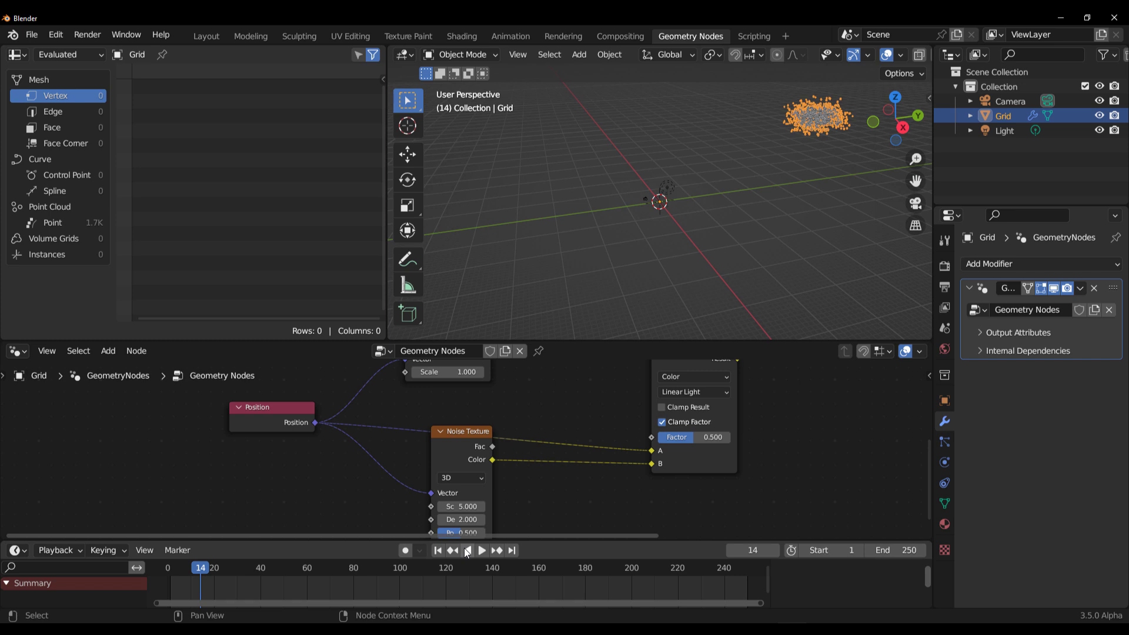
# Return to the first frame and connect the Linear Light Result to Set Position's Position input
pyautogui.click(438, 550)
pyautogui.moveTo(659, 213); pyautogui.dragTo(566, 256, button='middle')
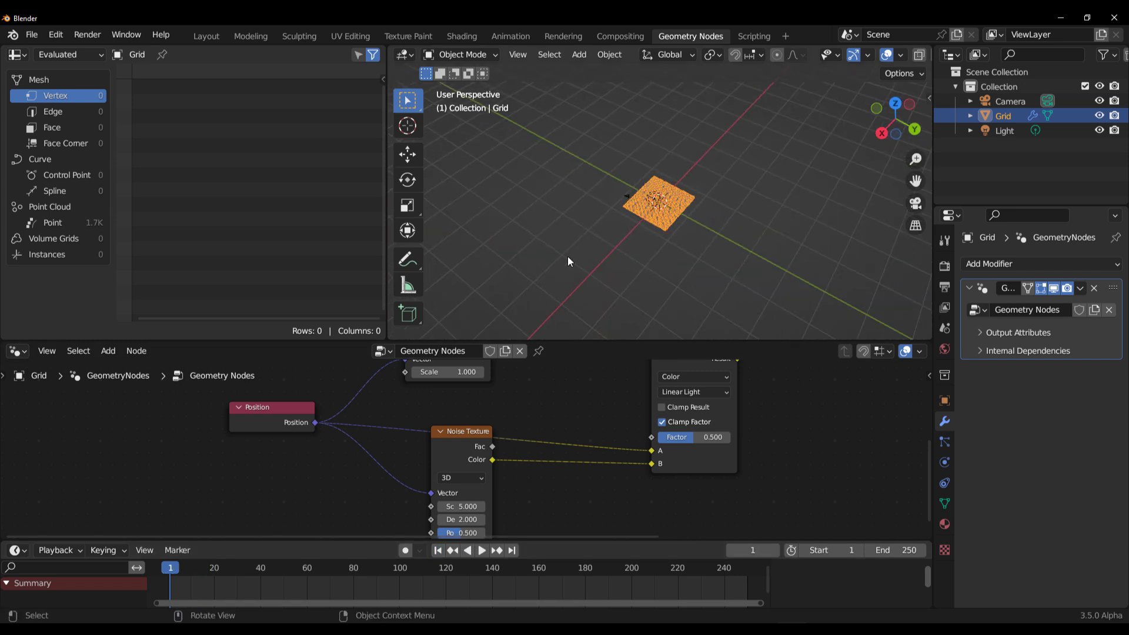
pyautogui.moveTo(605, 416); pyautogui.dragTo(450, 524, button='middle')
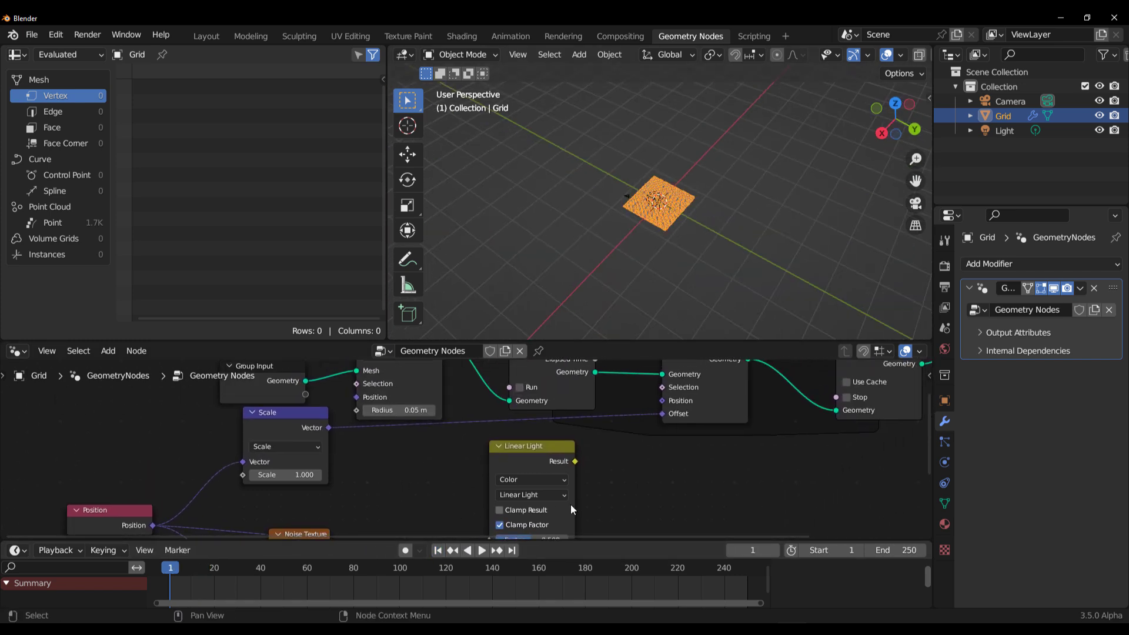
pyautogui.moveTo(579, 462); pyautogui.dragTo(650, 461)
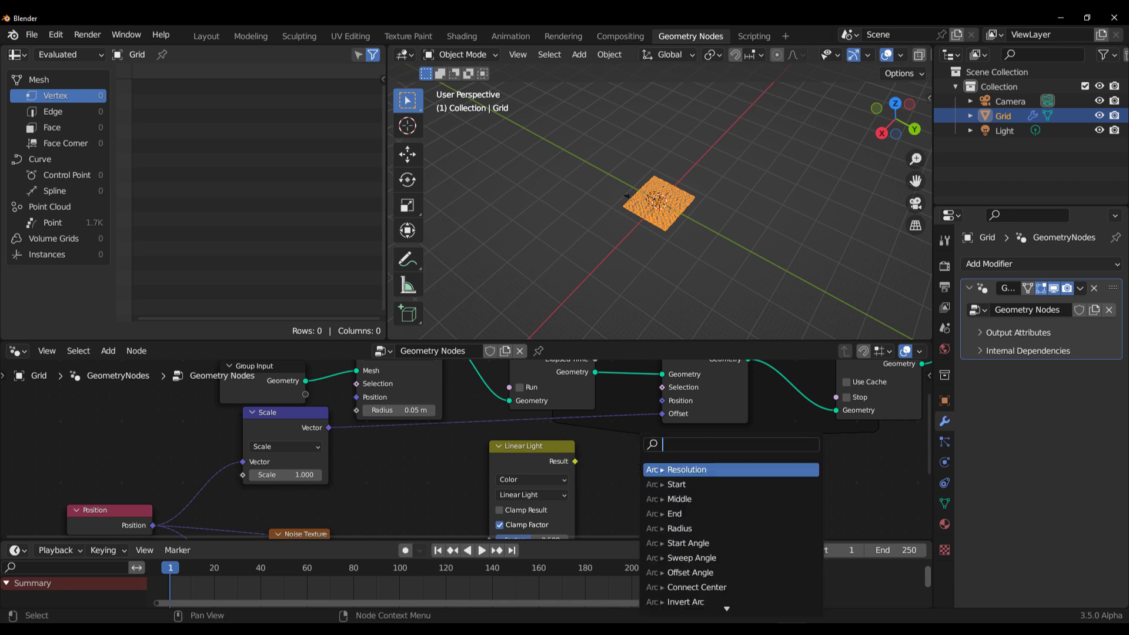
pyautogui.click(458, 484)
pyautogui.moveTo(205, 531); pyautogui.dragTo(254, 460, button='middle')
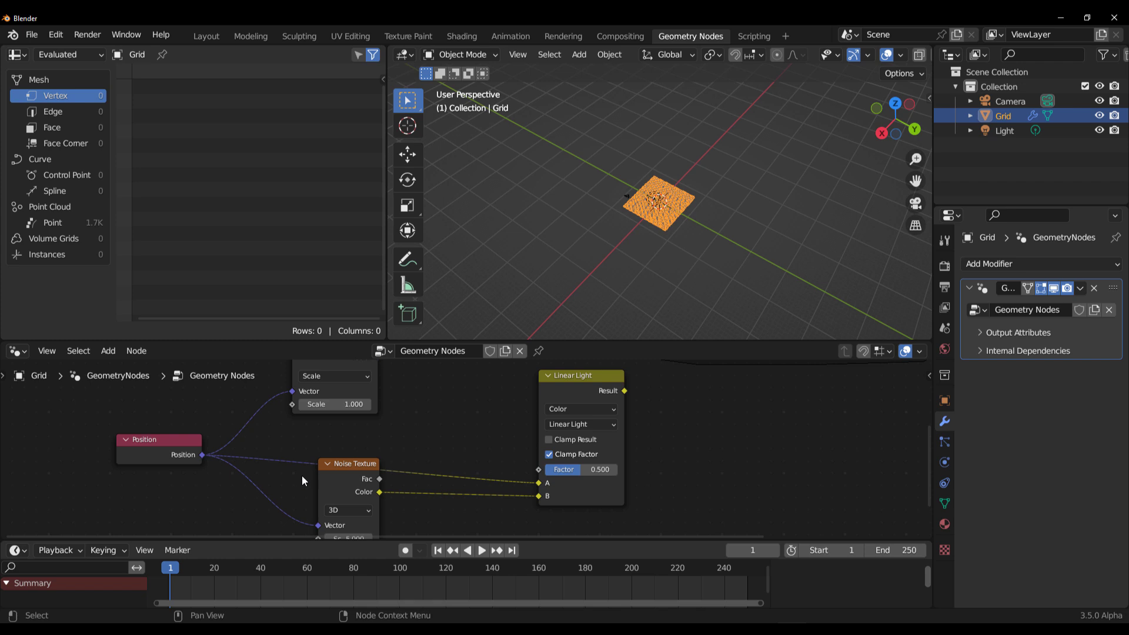
pyautogui.moveTo(415, 446); pyautogui.dragTo(345, 503, button='middle')
pyautogui.moveTo(555, 460); pyautogui.dragTo(492, 499, button='middle')
pyautogui.moveTo(485, 500); pyautogui.dragTo(523, 485)
pyautogui.moveTo(573, 439); pyautogui.dragTo(576, 440)
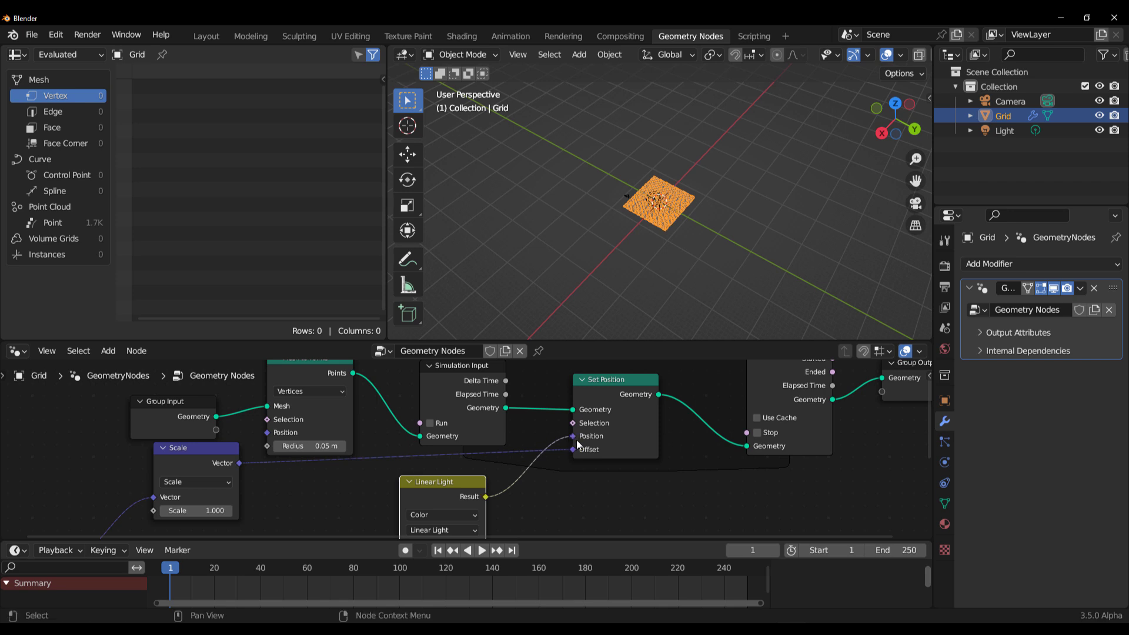
# Play the Linear Light point simulation from the first frame and rewind it
pyautogui.click(482, 551)
pyautogui.click(482, 551)
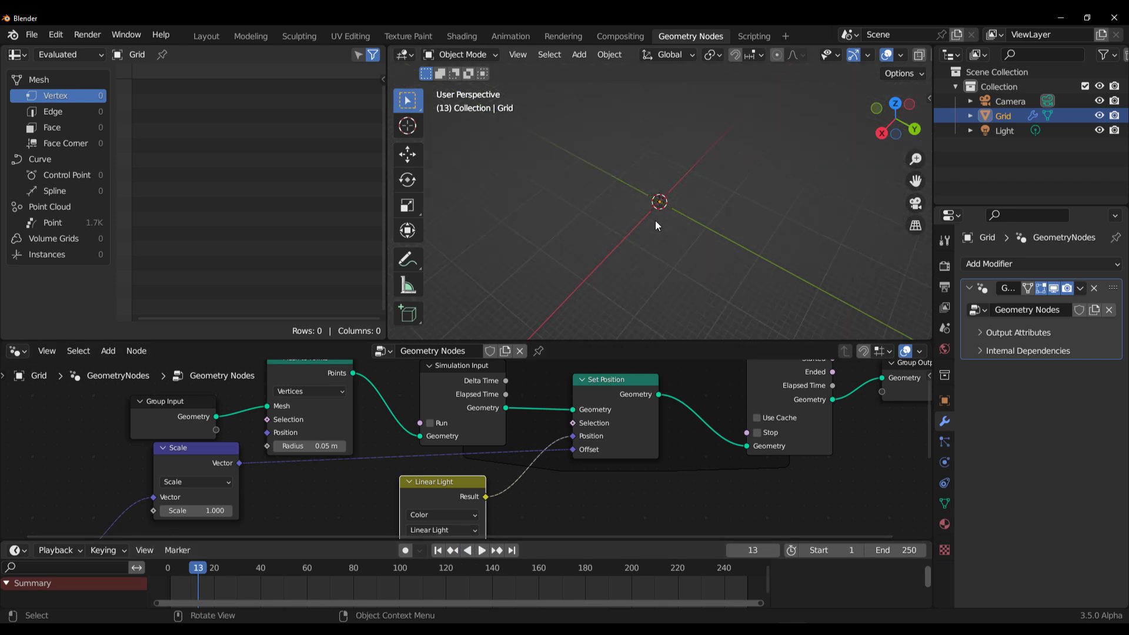
pyautogui.click(437, 551)
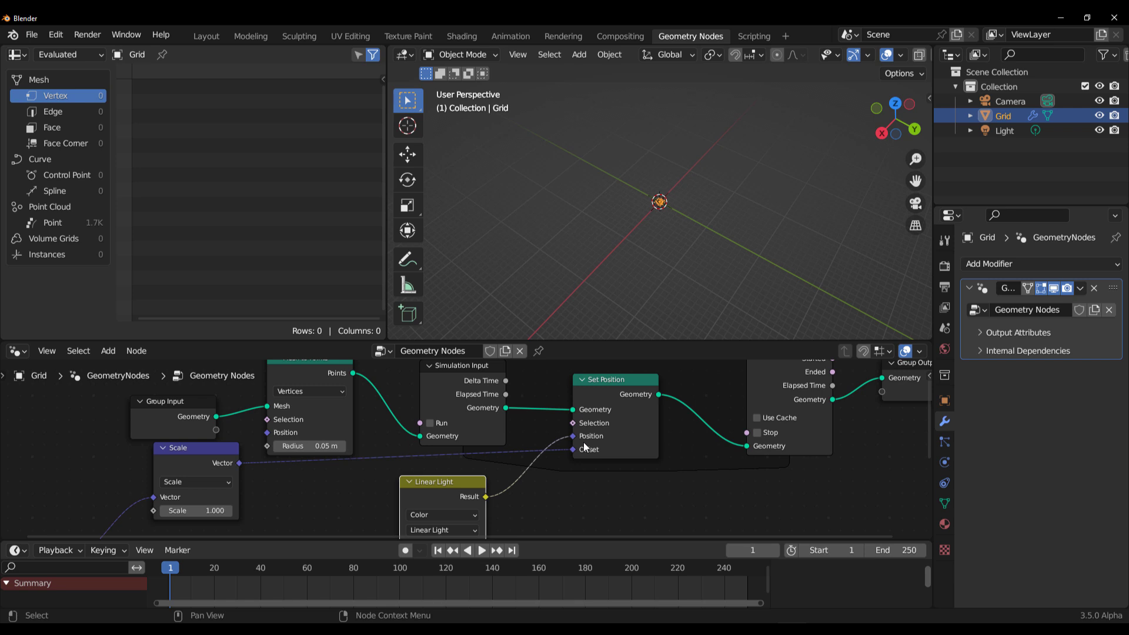
# Move the Scale node closer to the Linear Light node, replay the simulation and rewind it
pyautogui.moveTo(581, 498); pyautogui.dragTo(657, 456, button='middle')
pyautogui.moveTo(252, 424); pyautogui.dragTo(356, 430)
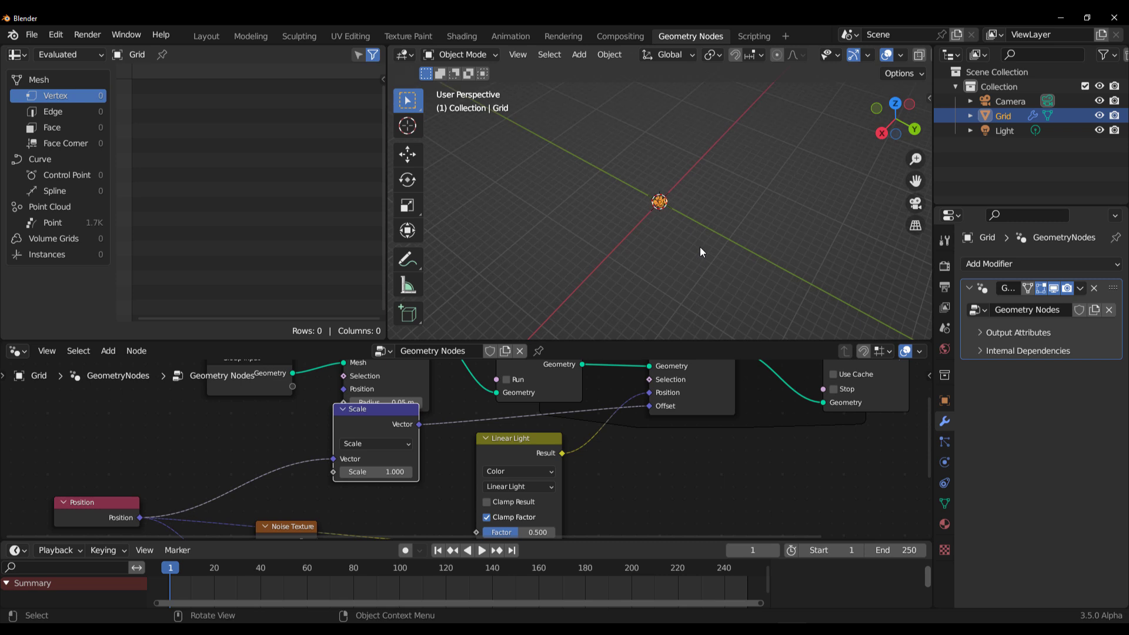
pyautogui.click(482, 551)
pyautogui.click(480, 551)
pyautogui.click(438, 551)
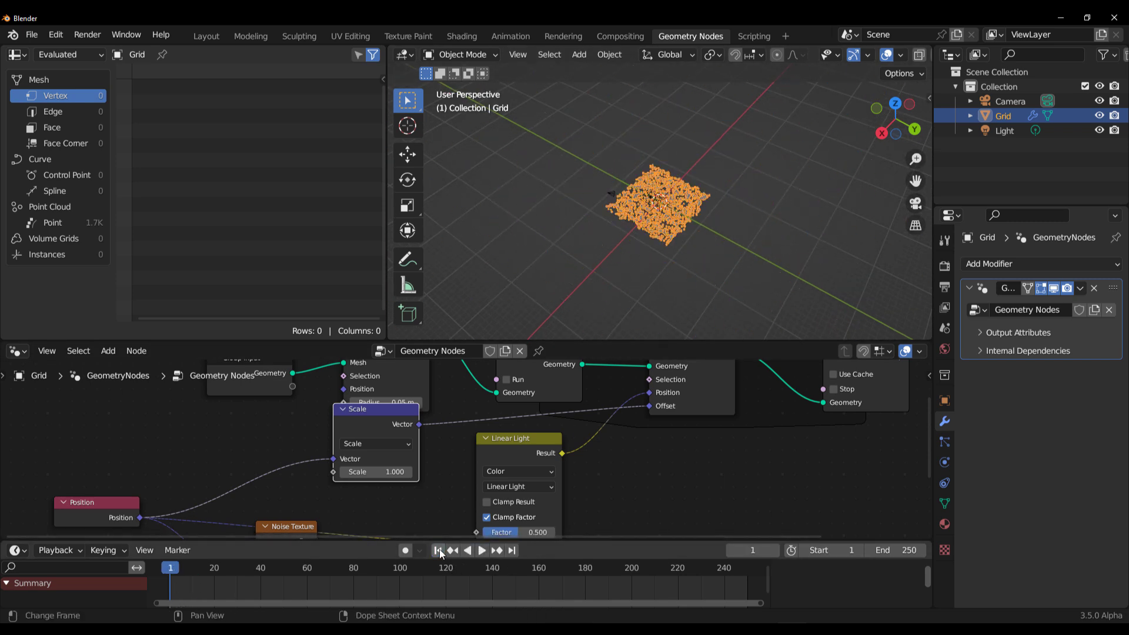
# Set the Scale node's factor to 0.1, play the simulation and rewind it
pyautogui.click(367, 471)
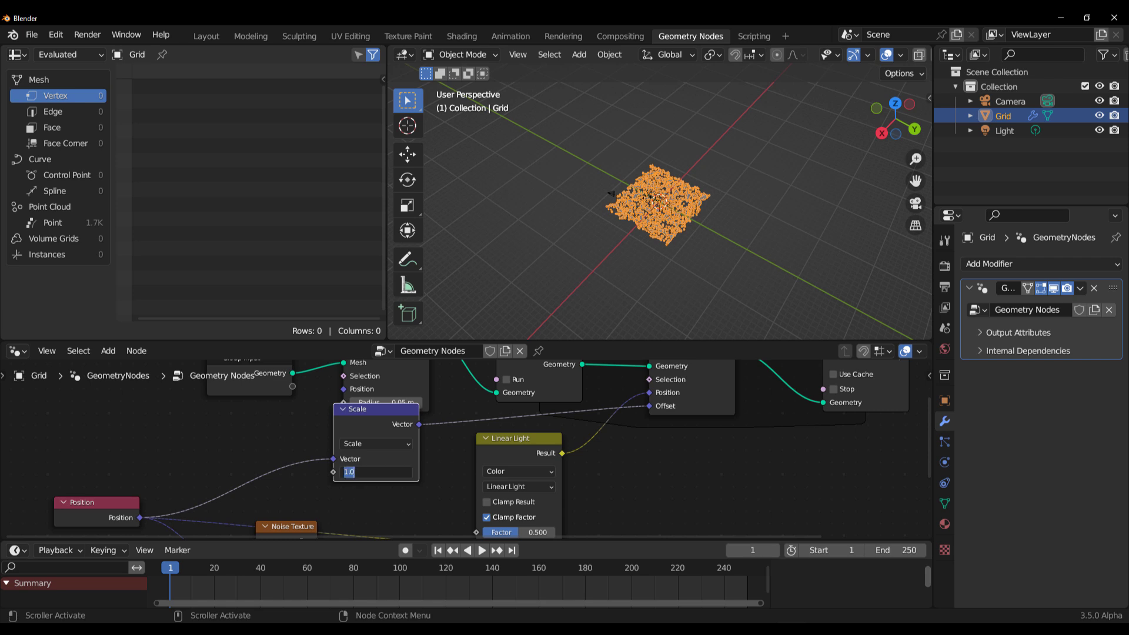
pyautogui.write('0.1')
pyautogui.press('Return')
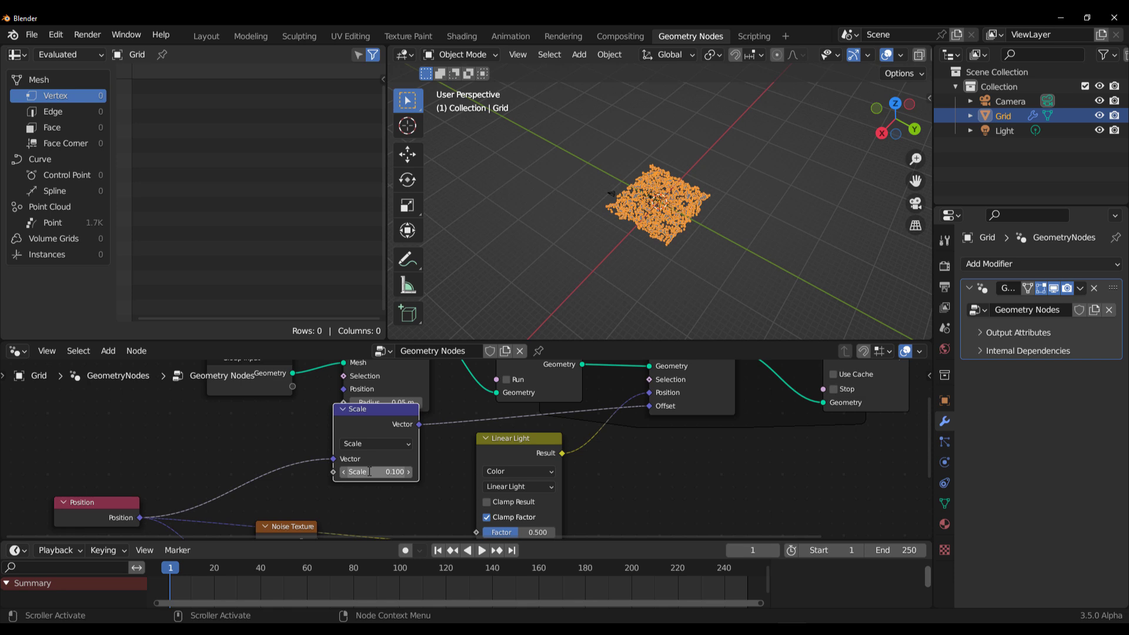
pyautogui.click(485, 551)
pyautogui.click(483, 551)
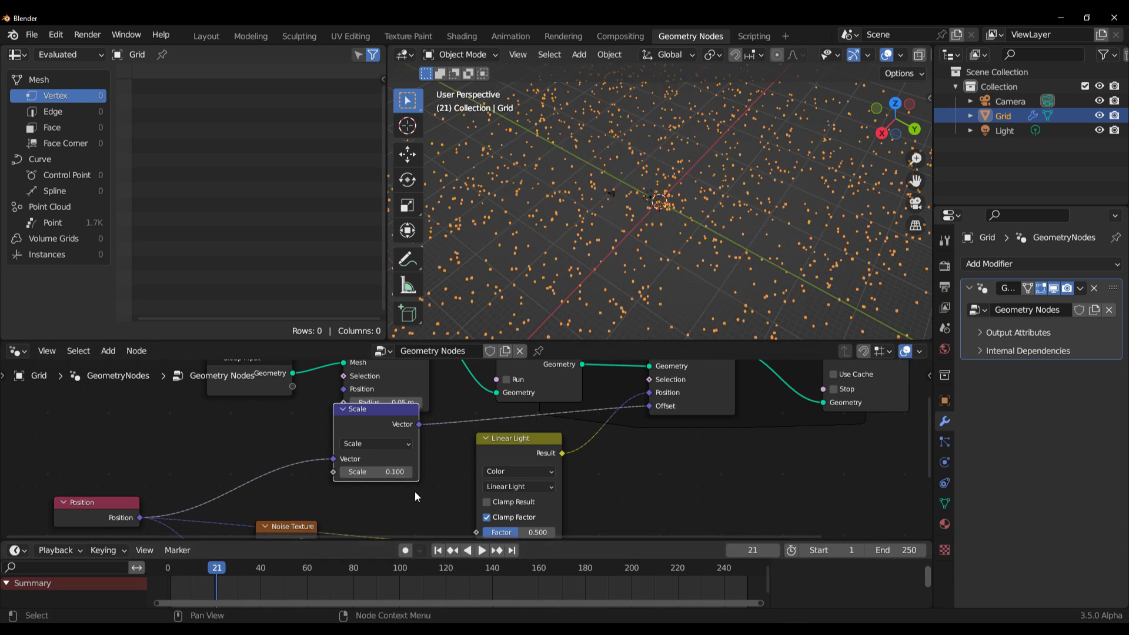
pyautogui.click(441, 551)
# Set the Scale node's factor to 0.01 and play the simulation while viewing the points from a lower angle
pyautogui.click(377, 472)
pyautogui.write('0')
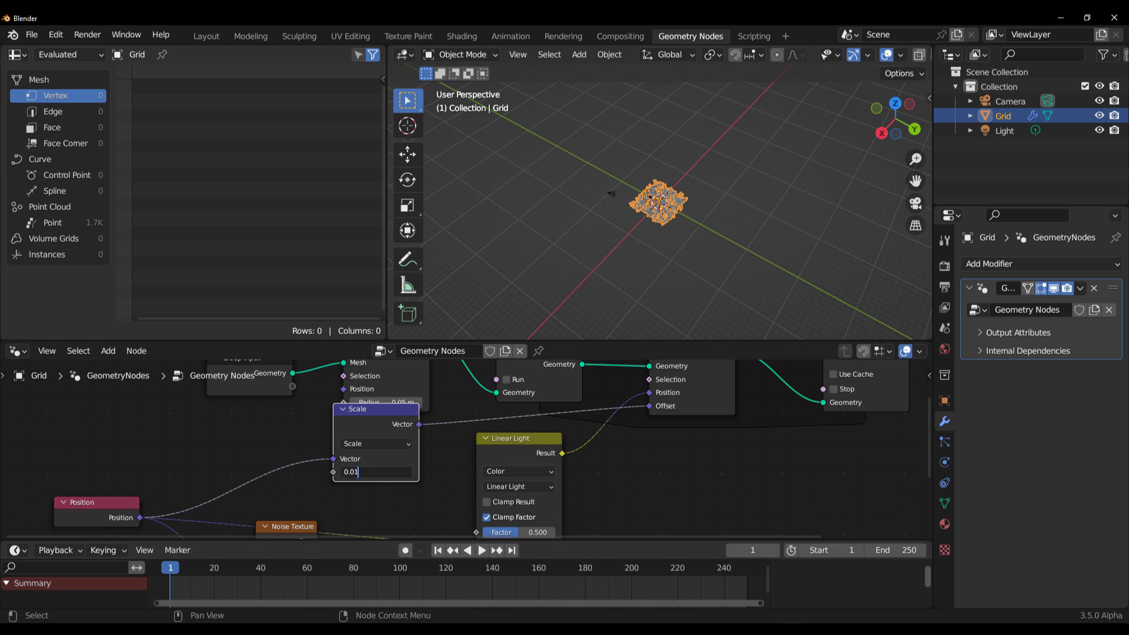
pyautogui.press('Return')
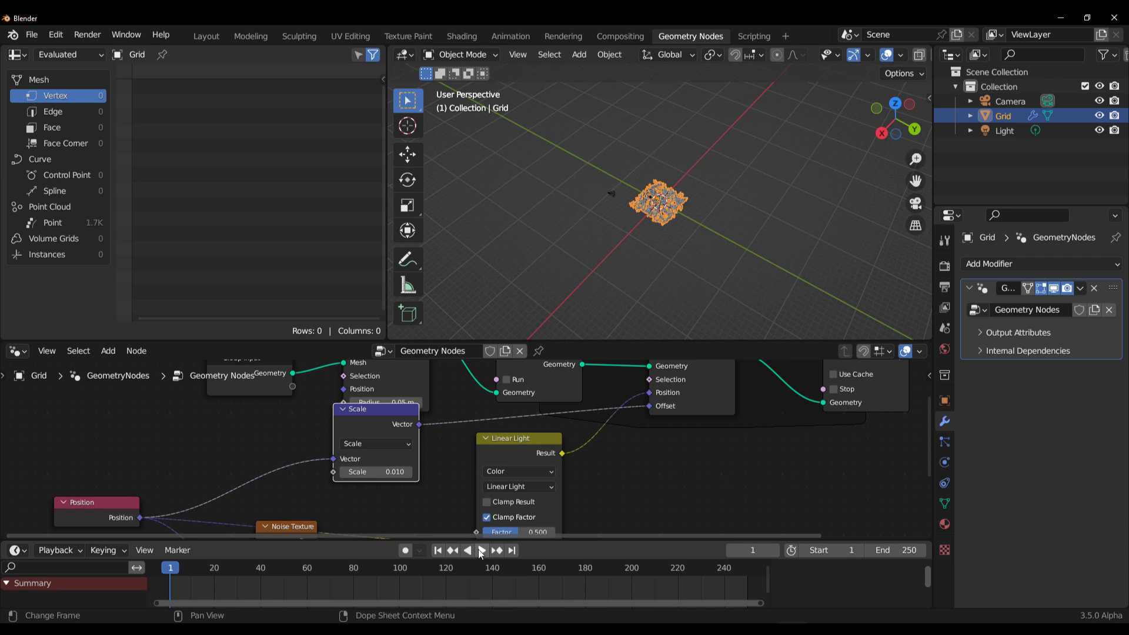
pyautogui.press('space')
pyautogui.moveTo(675, 259); pyautogui.dragTo(616, 182, button='middle')
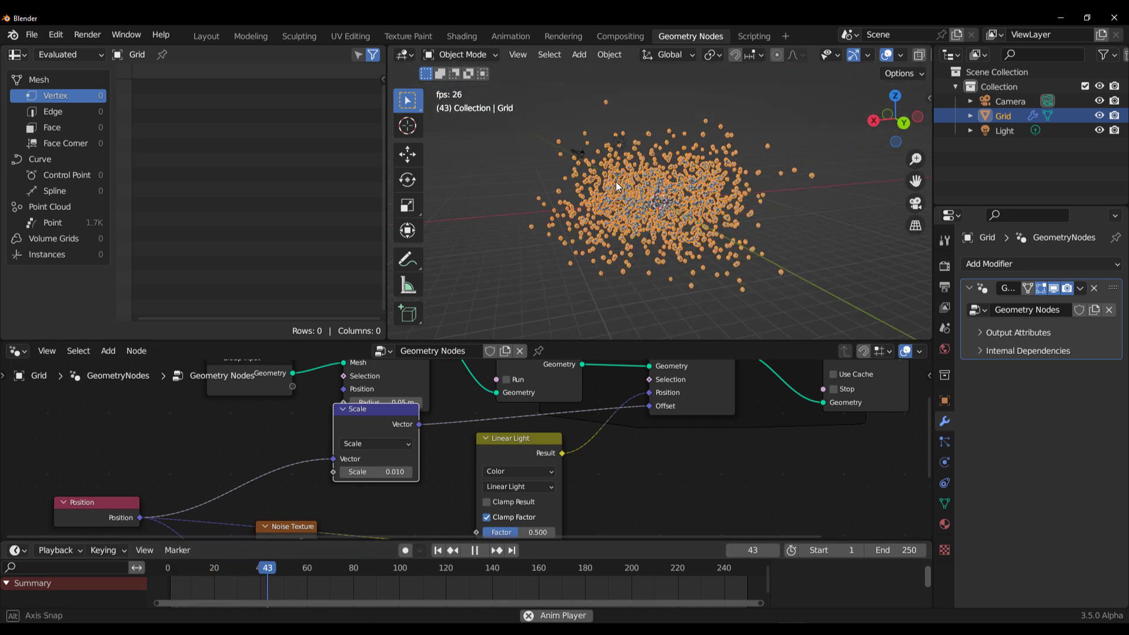
pyautogui.press('space')
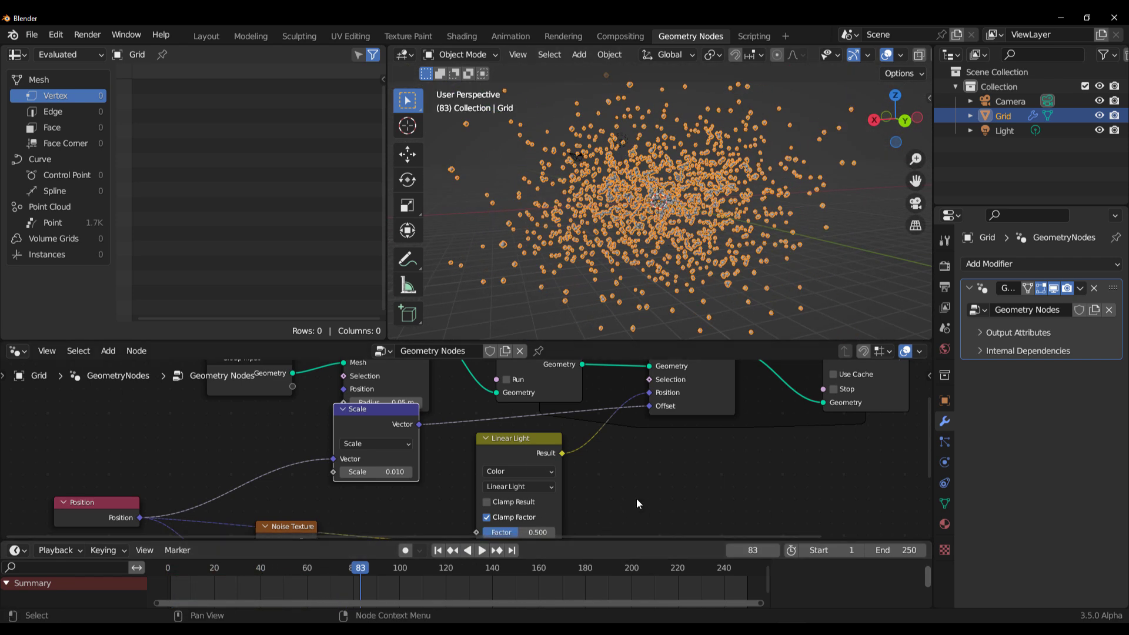
# Move the Group Output node away from the Simulation Output node to make room between them
pyautogui.scroll(-3, 636, 499)
pyautogui.moveTo(693, 489); pyautogui.dragTo(427, 512, button='middle')
pyautogui.scroll(7, 501, 464)
pyautogui.moveTo(556, 456); pyautogui.dragTo(519, 527, button='middle')
pyautogui.moveTo(506, 430); pyautogui.dragTo(634, 437)
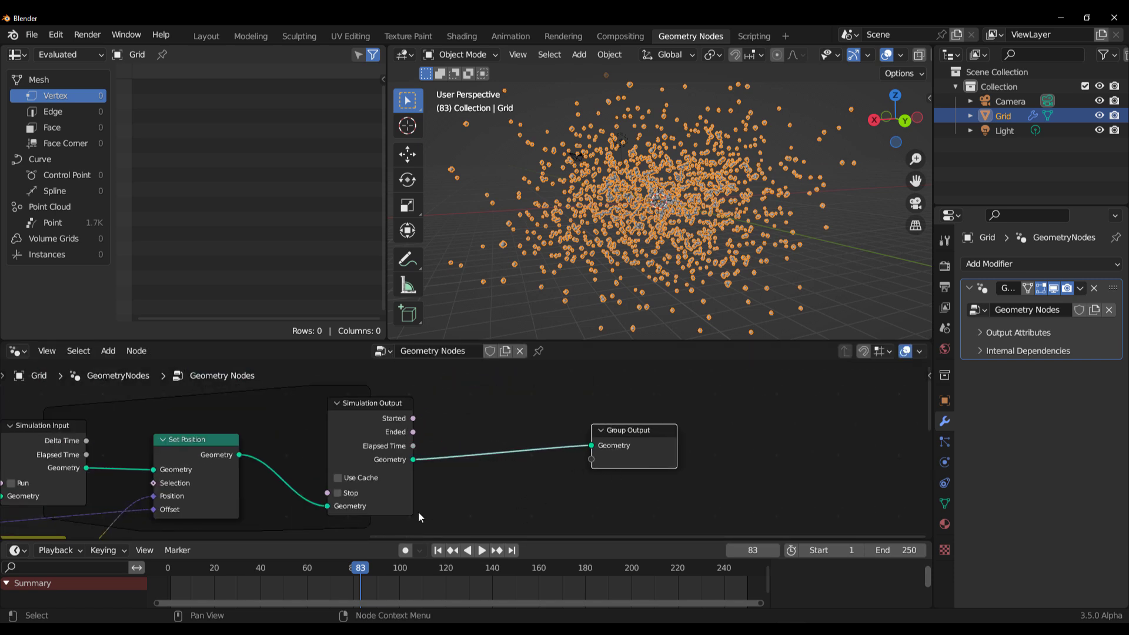
# Replay the simulation with Stop enabled on Simulation Output during playback, rewind it and leave Stop and Use Cache disabled
pyautogui.click(437, 550)
pyautogui.press('space')
pyautogui.click(337, 493)
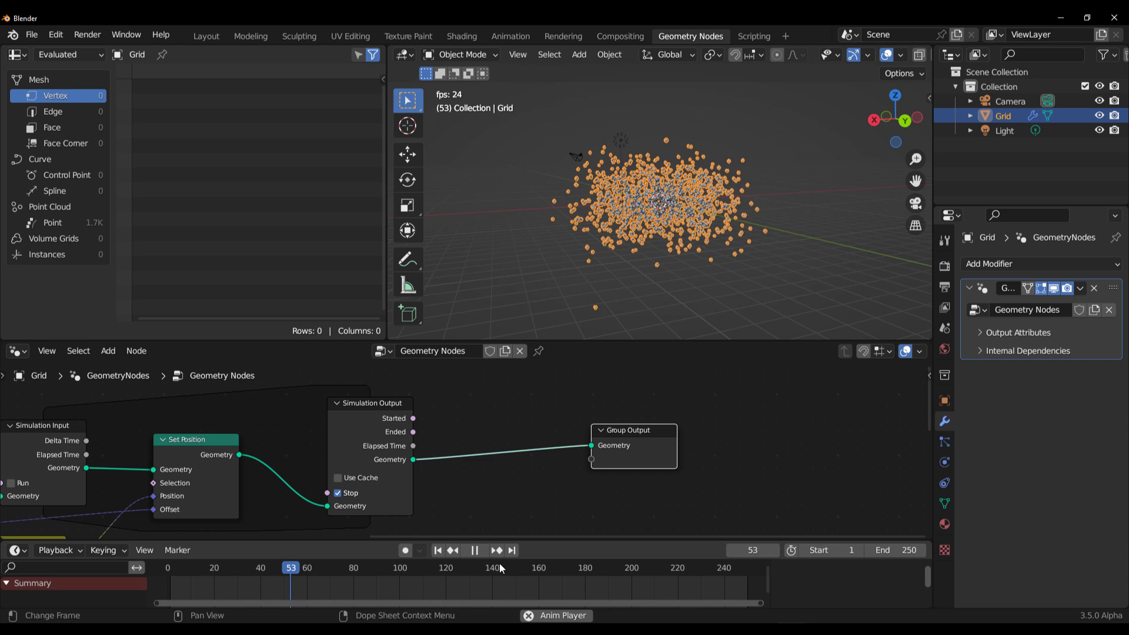
pyautogui.click(475, 550)
pyautogui.click(437, 551)
pyautogui.click(338, 478)
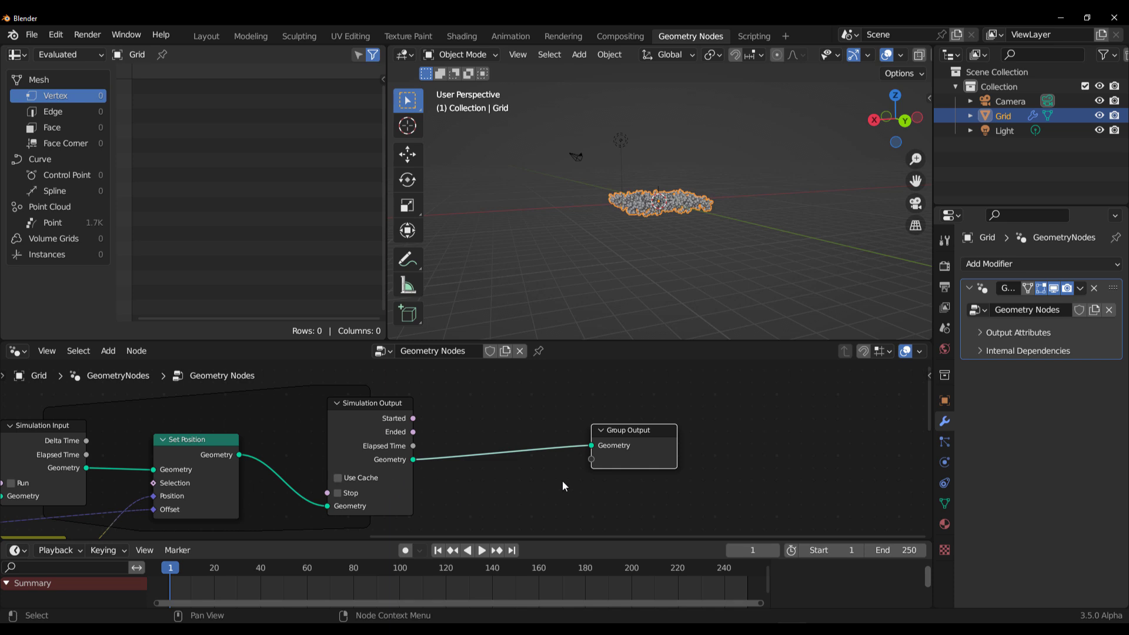
# Add a Points to Volume node after the Simulation Output node and move Group Output farther away
pyautogui.moveTo(564, 486); pyautogui.dragTo(522, 487, button='middle')
pyautogui.moveTo(534, 446); pyautogui.dragTo(414, 462)
pyautogui.write('points to')
pyautogui.press('Return')
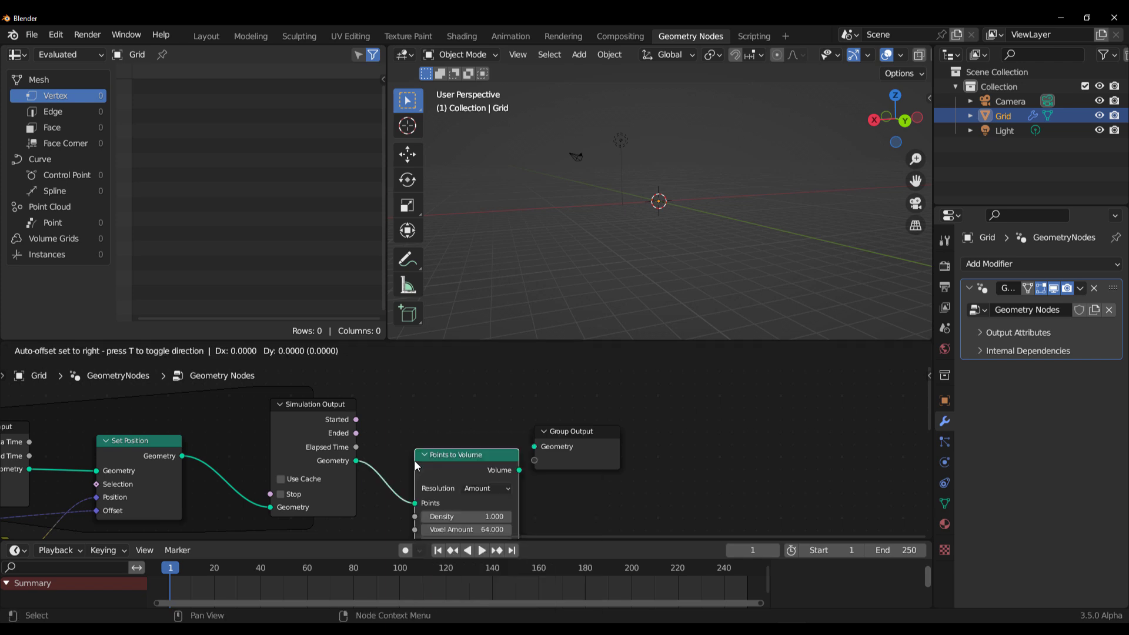
pyautogui.click(392, 421)
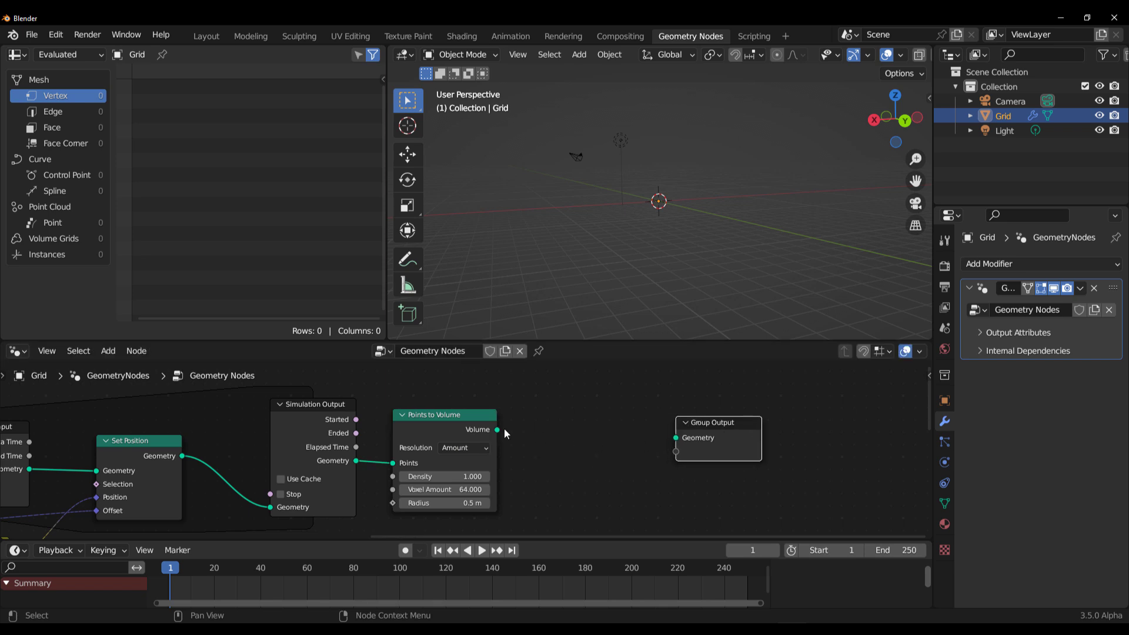
pyautogui.moveTo(497, 429); pyautogui.dragTo(679, 438)
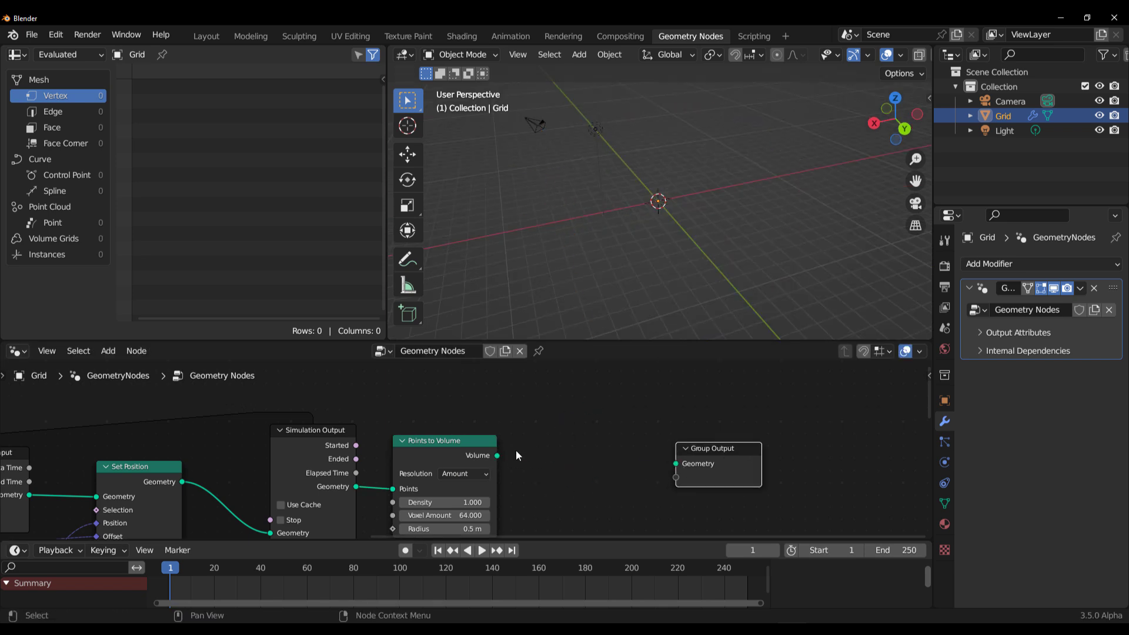
# Add a Volume to Mesh node after Points to Volume and connect its Mesh output to Group Output
pyautogui.moveTo(497, 455); pyautogui.dragTo(560, 437)
pyautogui.write('v')
pyautogui.click(594, 494)
pyautogui.click(587, 454)
pyautogui.moveTo(640, 448); pyautogui.dragTo(675, 463)
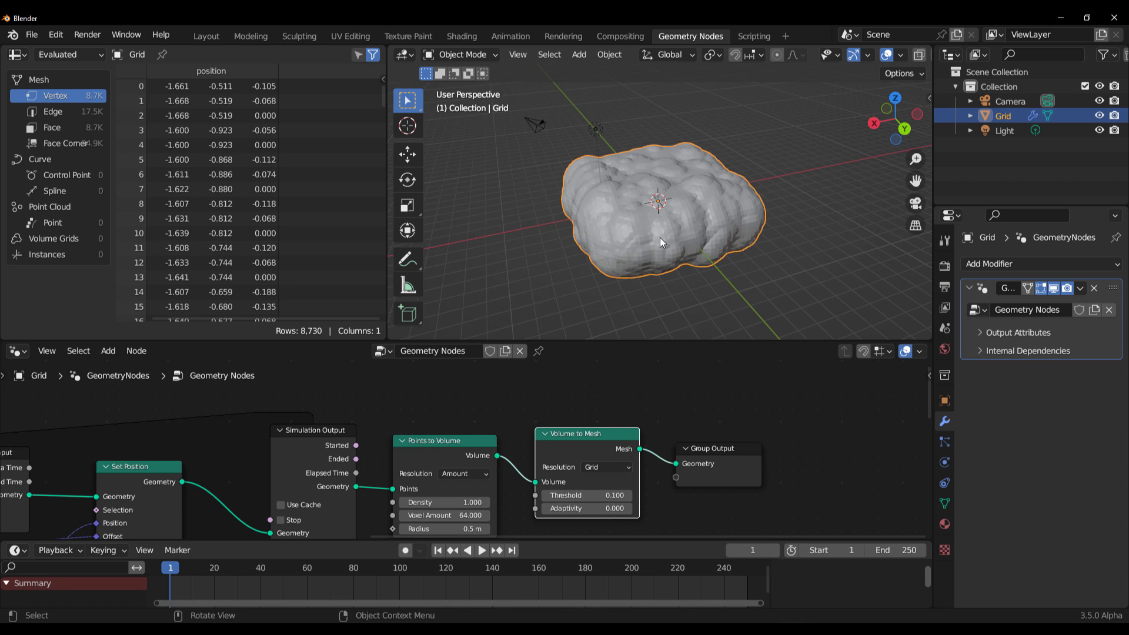
# Set the Points to Volume radius to 0.1 m and view the mesh from a lower angle
pyautogui.moveTo(450, 529); pyautogui.dragTo(484, 483, button='middle')
pyautogui.click(484, 482)
pyautogui.write('0')
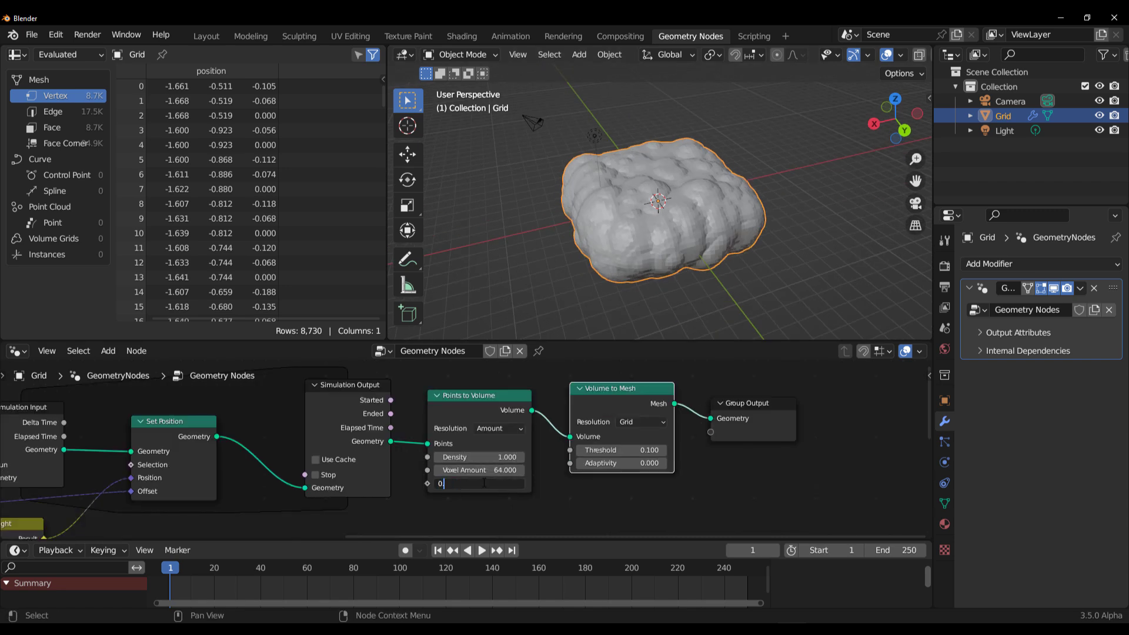
pyautogui.write('.1')
pyautogui.press('Return')
pyautogui.moveTo(741, 247); pyautogui.dragTo(617, 196, button='middle')
# Insert a Subdivision Surface node between Volume to Mesh and Group Output and set its level to 2
pyautogui.moveTo(665, 482); pyautogui.dragTo(508, 484, button='middle')
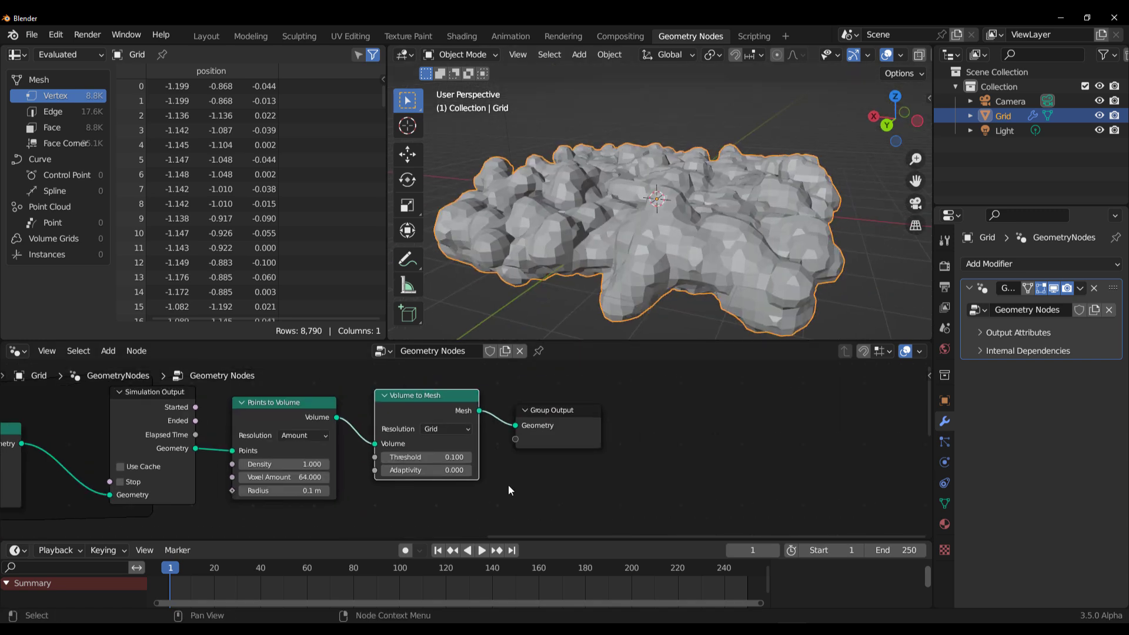
pyautogui.moveTo(558, 436); pyautogui.dragTo(533, 431)
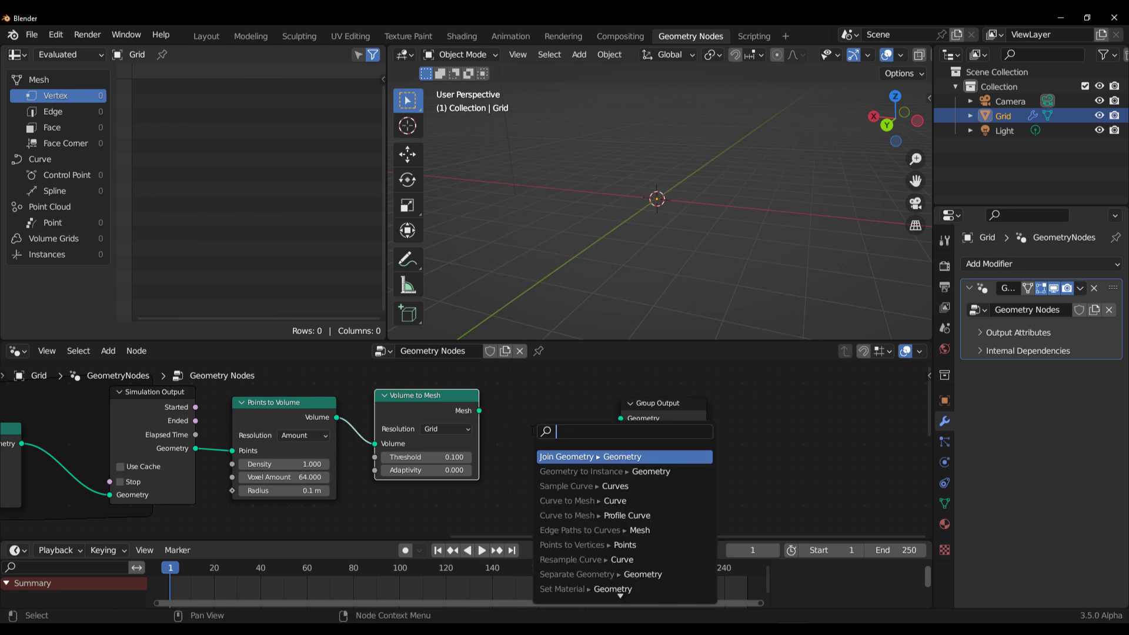
pyautogui.write('subs')
pyautogui.press('Return')
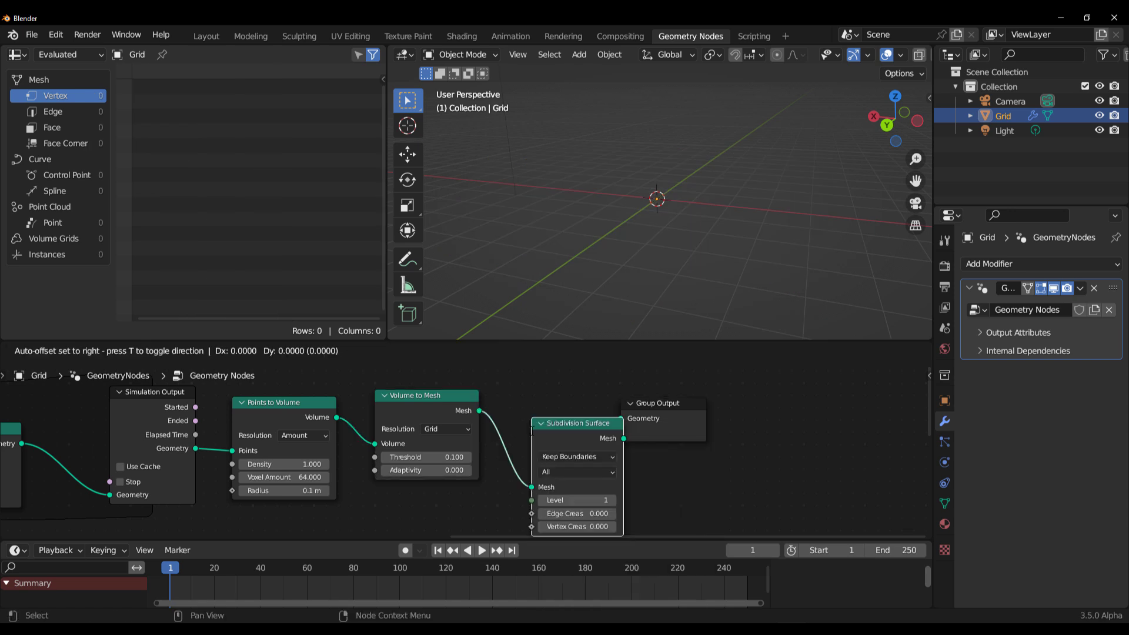
pyautogui.click(574, 423)
pyautogui.moveTo(593, 415); pyautogui.dragTo(627, 420)
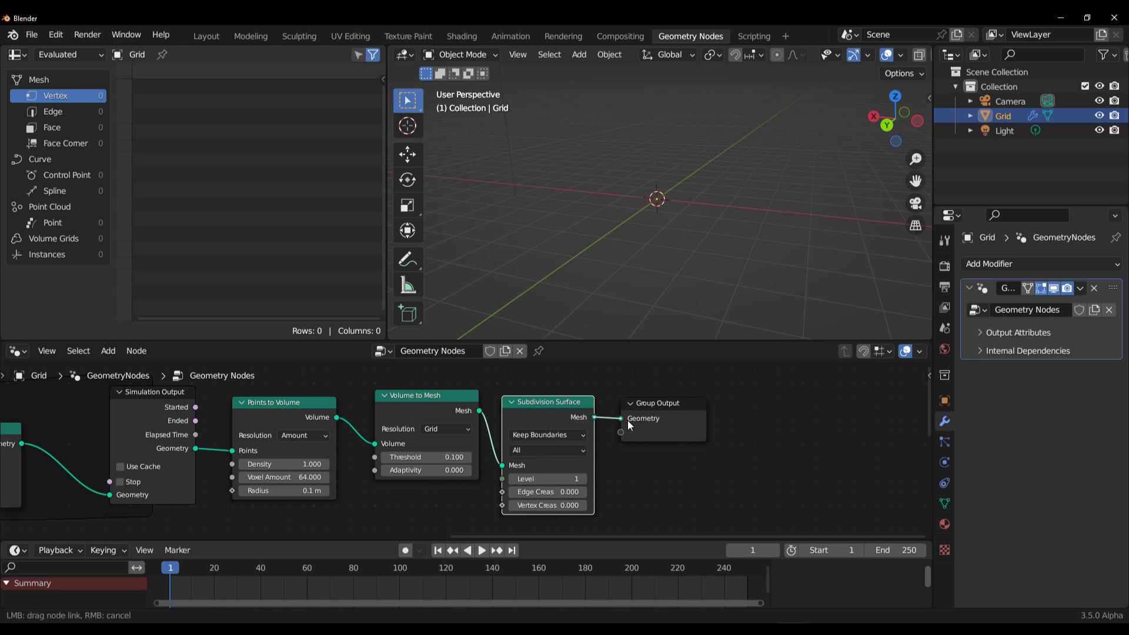
pyautogui.click(583, 479)
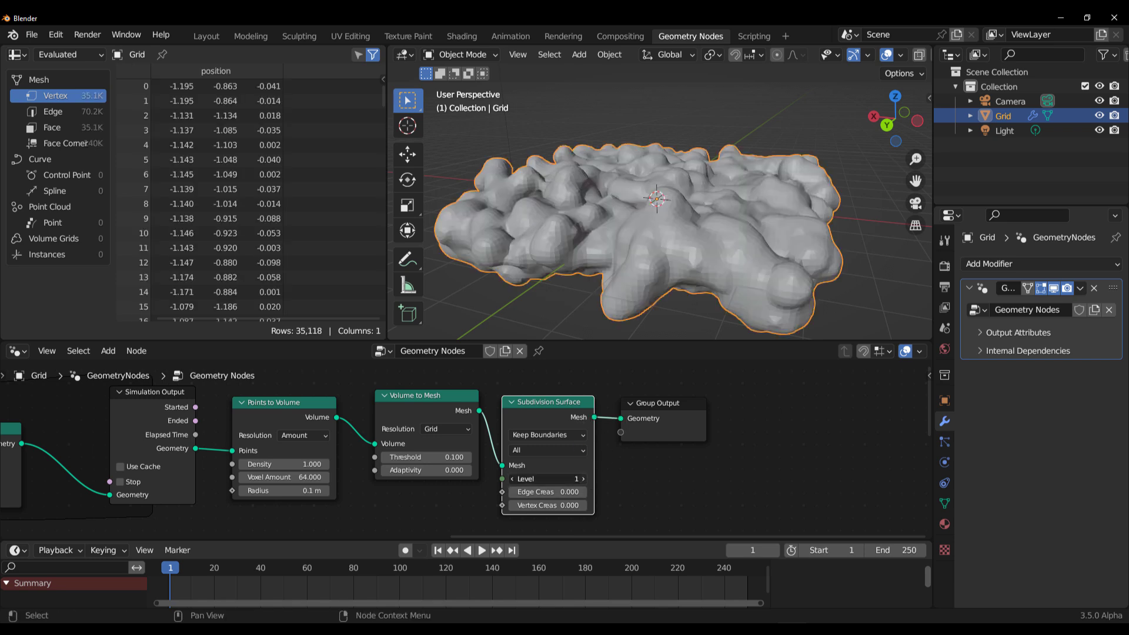
pyautogui.moveTo(623, 318); pyautogui.dragTo(650, 191, button='middle')
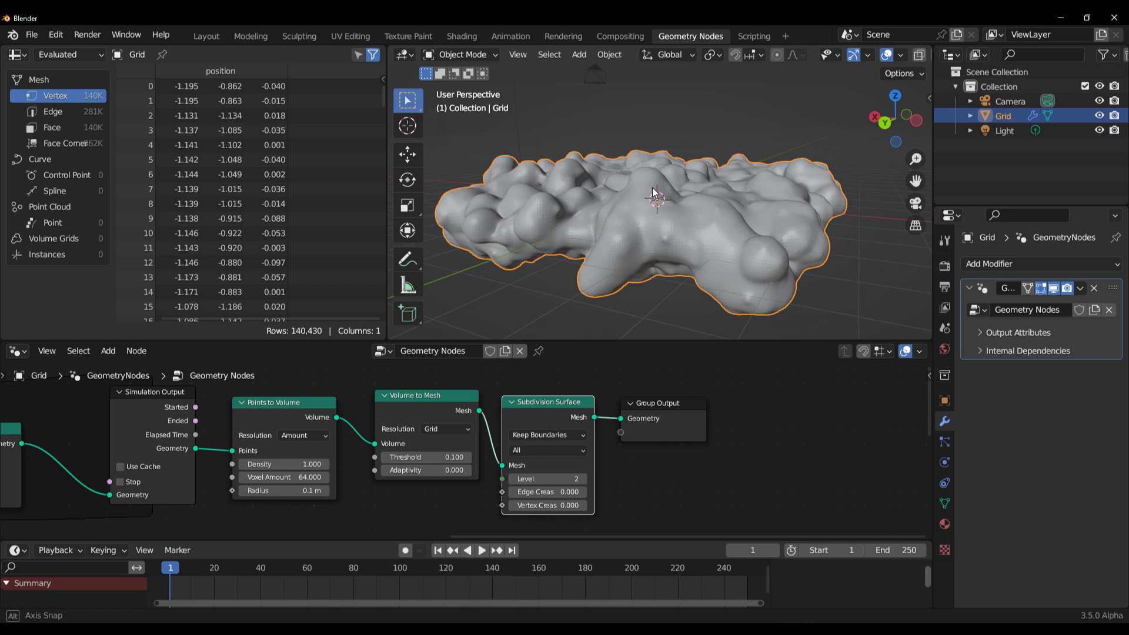
# Play the simulation with the smoothed mesh, stop it, and inspect the resulting shape and the node tree
pyautogui.moveTo(392, 510); pyautogui.dragTo(597, 497, button='middle')
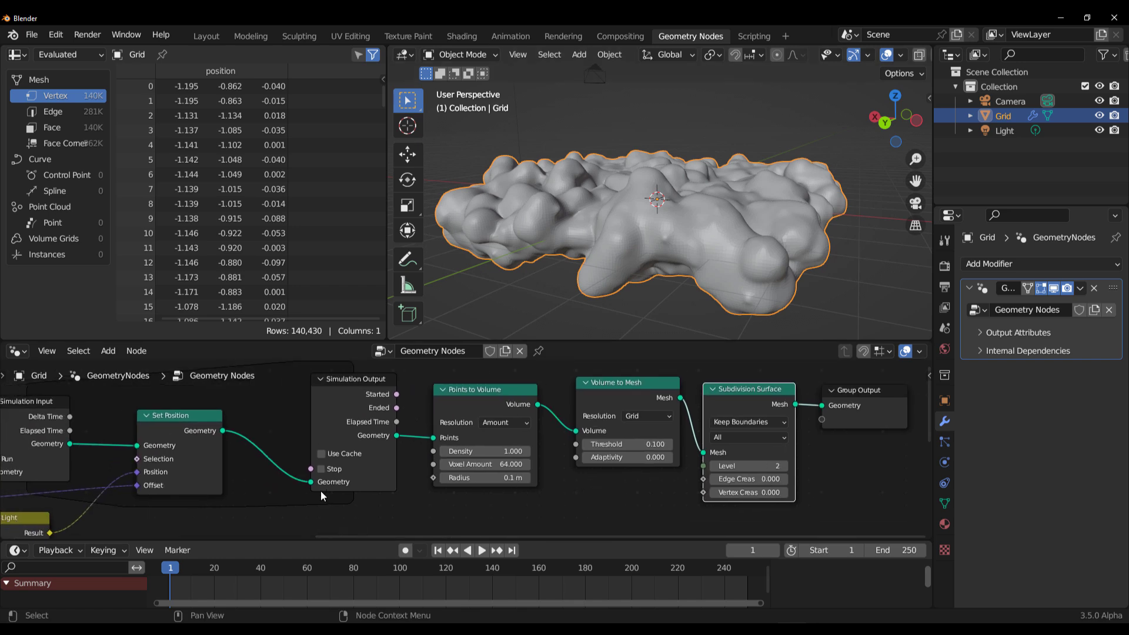
pyautogui.scroll(-6, 320, 490)
pyautogui.moveTo(236, 483); pyautogui.dragTo(409, 470, button='middle')
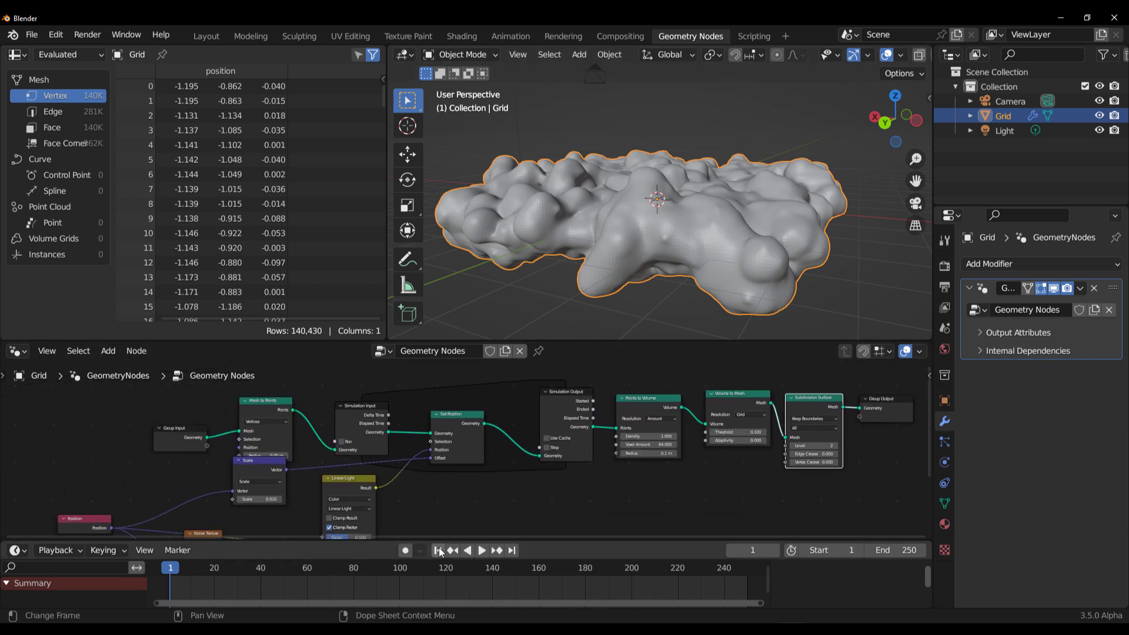
pyautogui.click(481, 550)
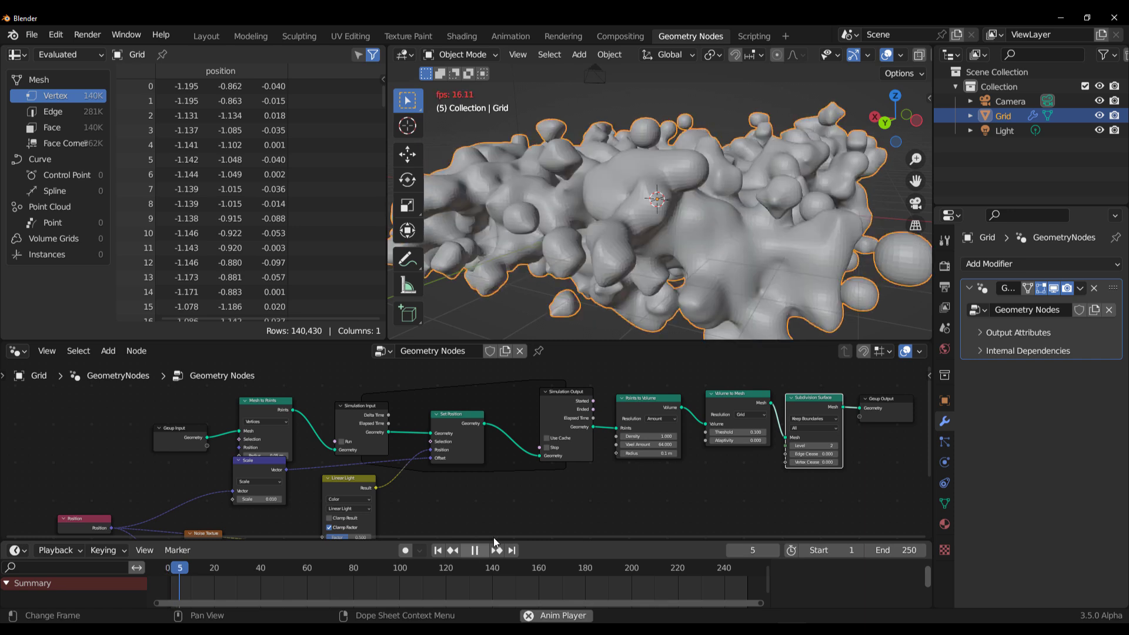
pyautogui.scroll(-4, 666, 161)
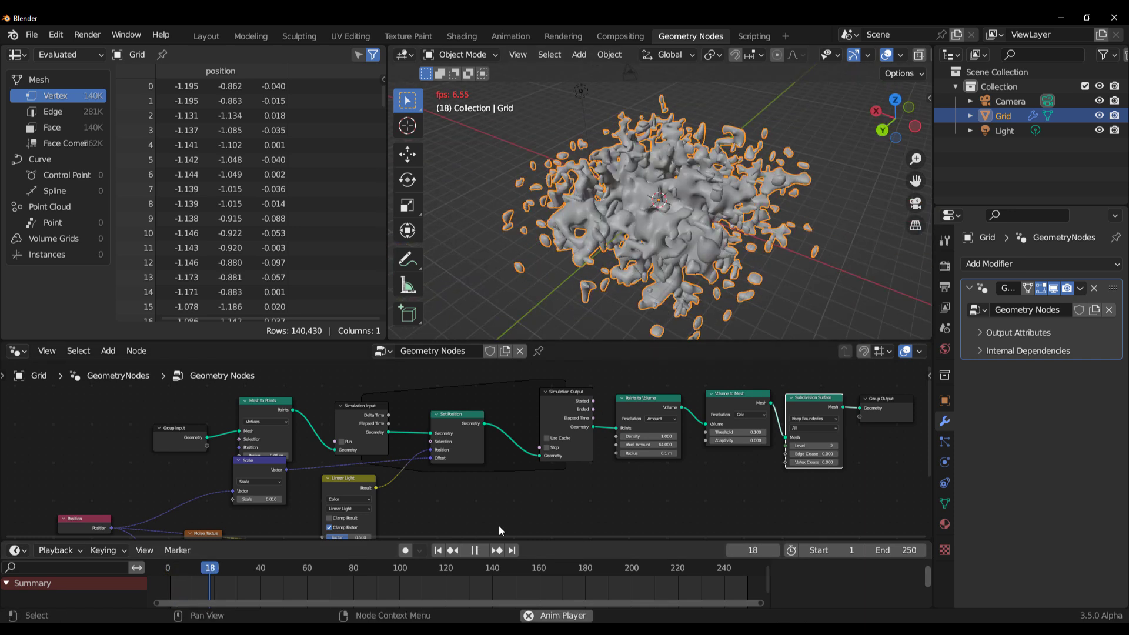
pyautogui.click(475, 550)
pyautogui.moveTo(729, 177); pyautogui.dragTo(798, 217, button='middle')
pyautogui.scroll(6, 632, 157)
pyautogui.scroll(-5, 798, 217)
pyautogui.moveTo(446, 495); pyautogui.dragTo(595, 449, button='middle')
pyautogui.scroll(3, 363, 509)
pyautogui.moveTo(158, 480); pyautogui.dragTo(219, 473)
pyautogui.moveTo(707, 437); pyautogui.dragTo(317, 525, button='middle')
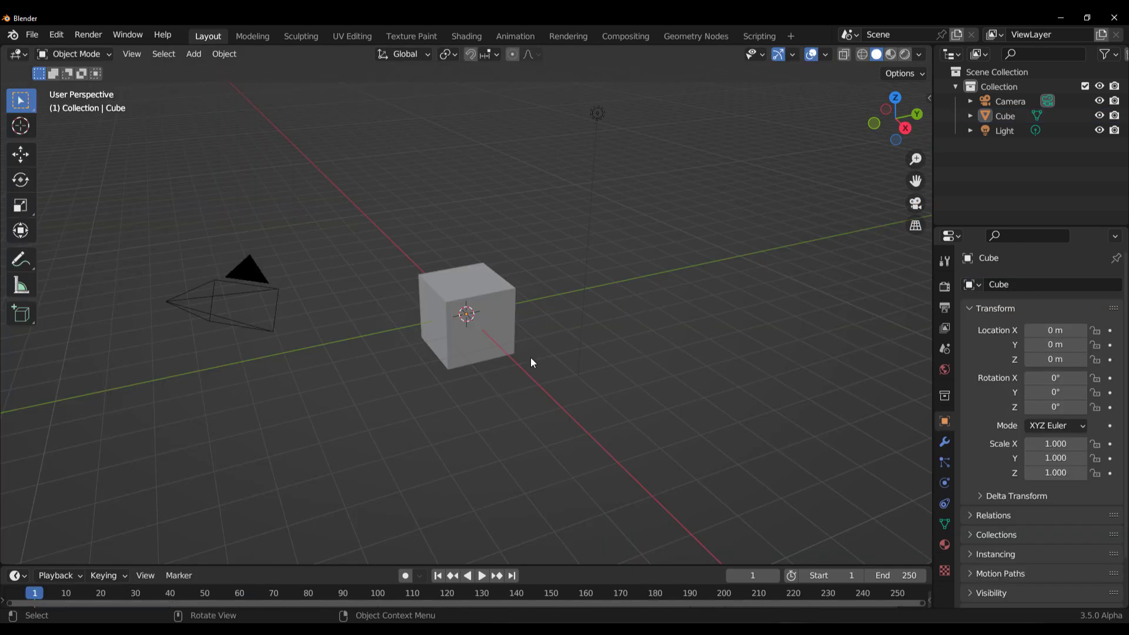
# Delete the default cube in the new scene and add a torus mesh
pyautogui.click(477, 274)
pyautogui.press('Delete')
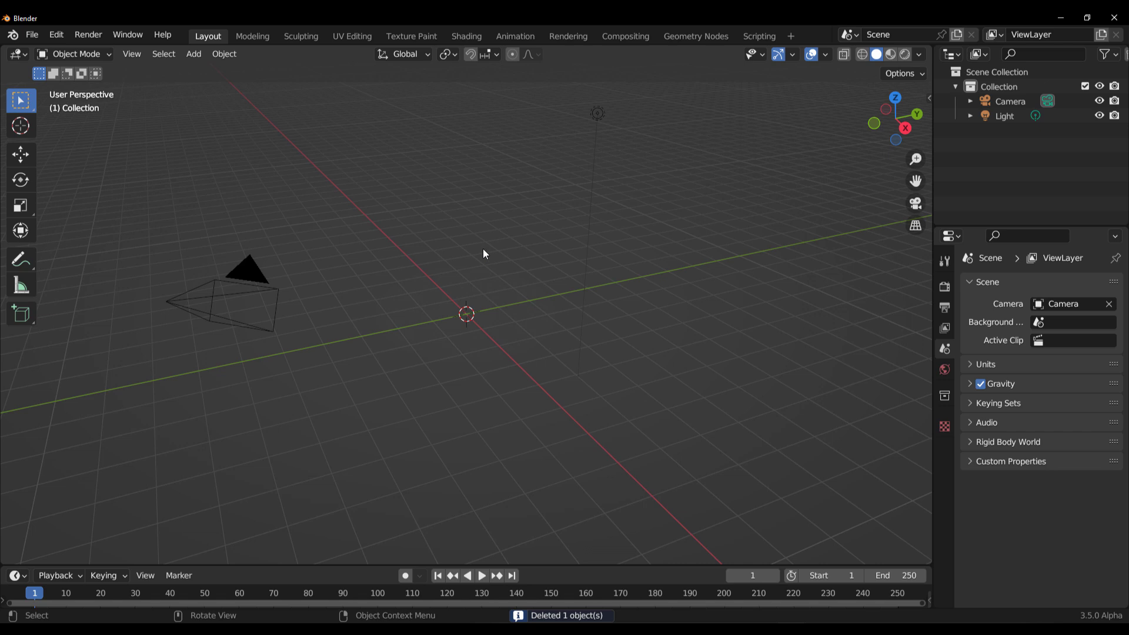
pyautogui.hotkey('shift', 'a')
pyautogui.moveTo(496, 268)
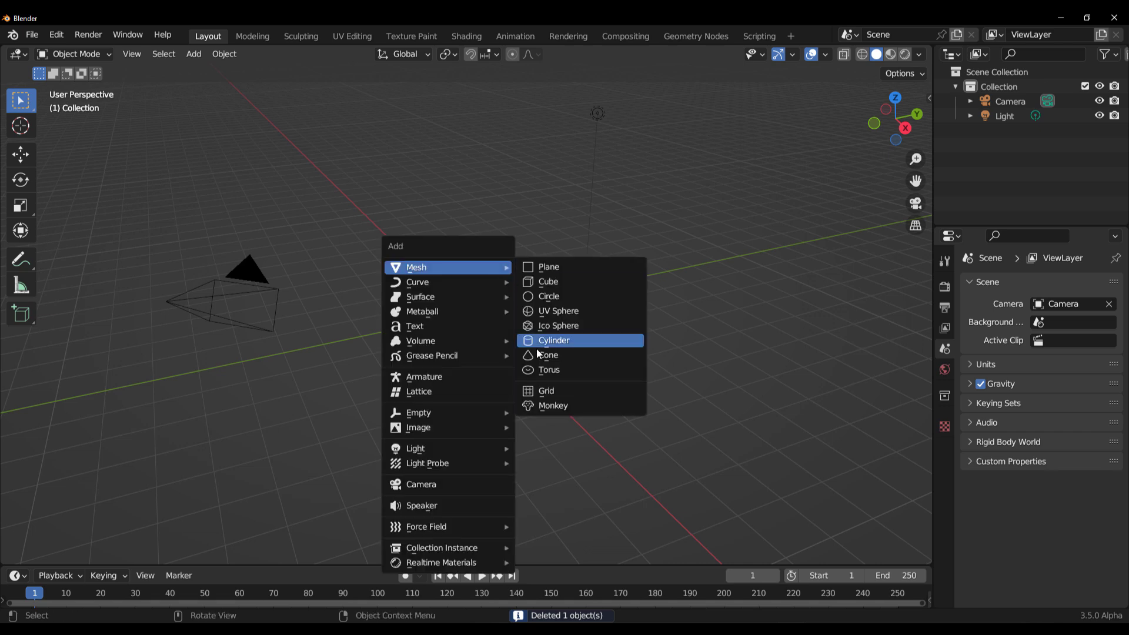
pyautogui.click(540, 374)
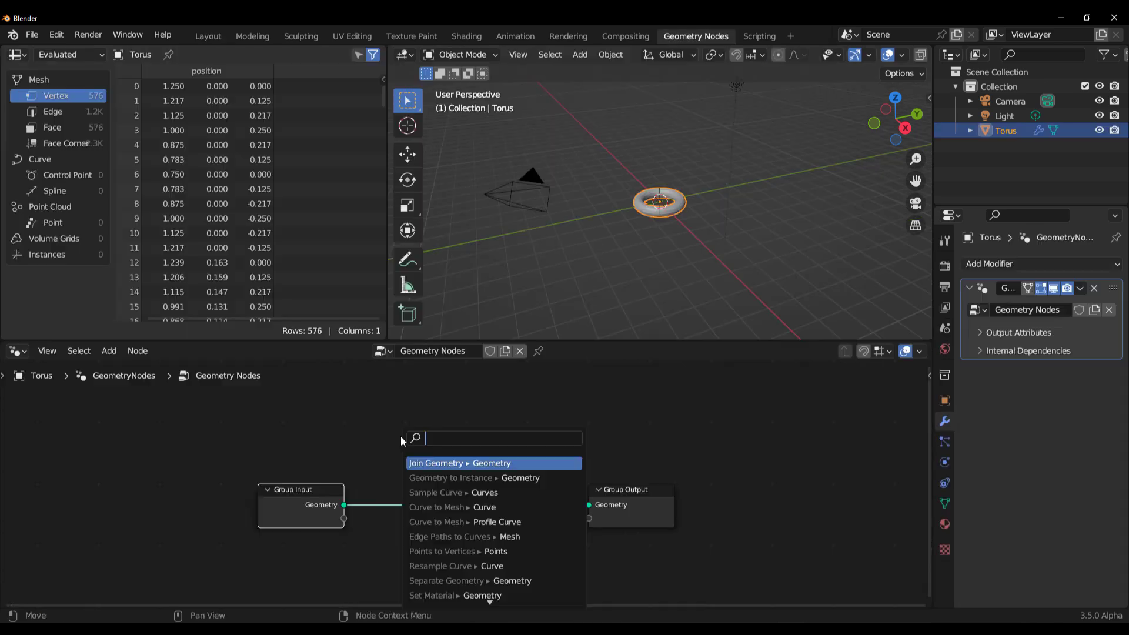
# Add Simulation Input and Simulation Output nodes between Group Input and Group Output in the torus's node tree
pyautogui.press('Return')
pyautogui.click(490, 479)
pyautogui.hotkey('shift', 'a')
pyautogui.write('sim')
pyautogui.click(626, 470)
pyautogui.click(599, 482)
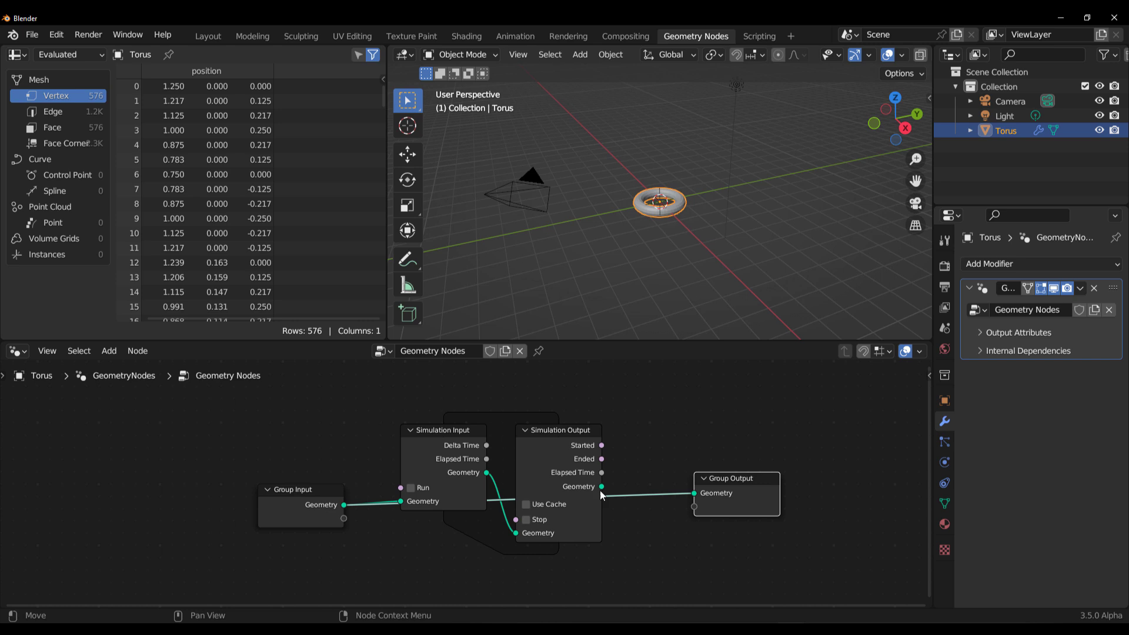
# Connect Simulation Output's geometry to Group Output and spread the nodes to make room inside the simulation zone
pyautogui.moveTo(603, 489); pyautogui.dragTo(696, 492)
pyautogui.moveTo(389, 564); pyautogui.dragTo(534, 521, button='middle')
pyautogui.click(617, 463)
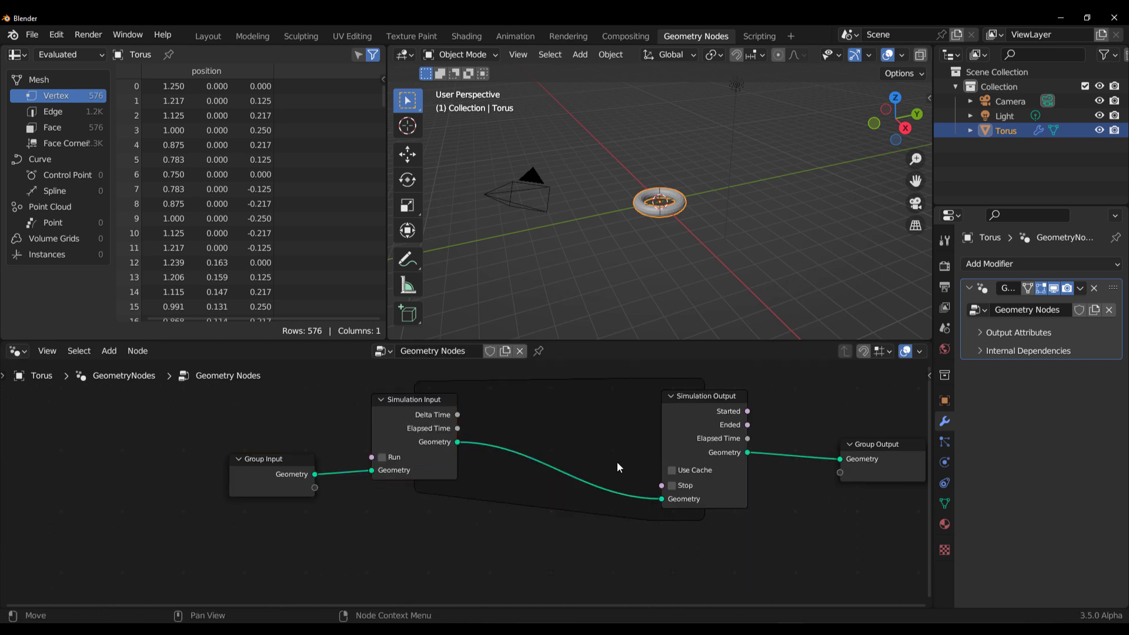
pyautogui.moveTo(294, 475); pyautogui.dragTo(239, 467)
# Add a Transform node after Simulation Input's geometry and duplicate it with its incoming link kept
pyautogui.moveTo(457, 441); pyautogui.dragTo(490, 443)
pyautogui.write('tra')
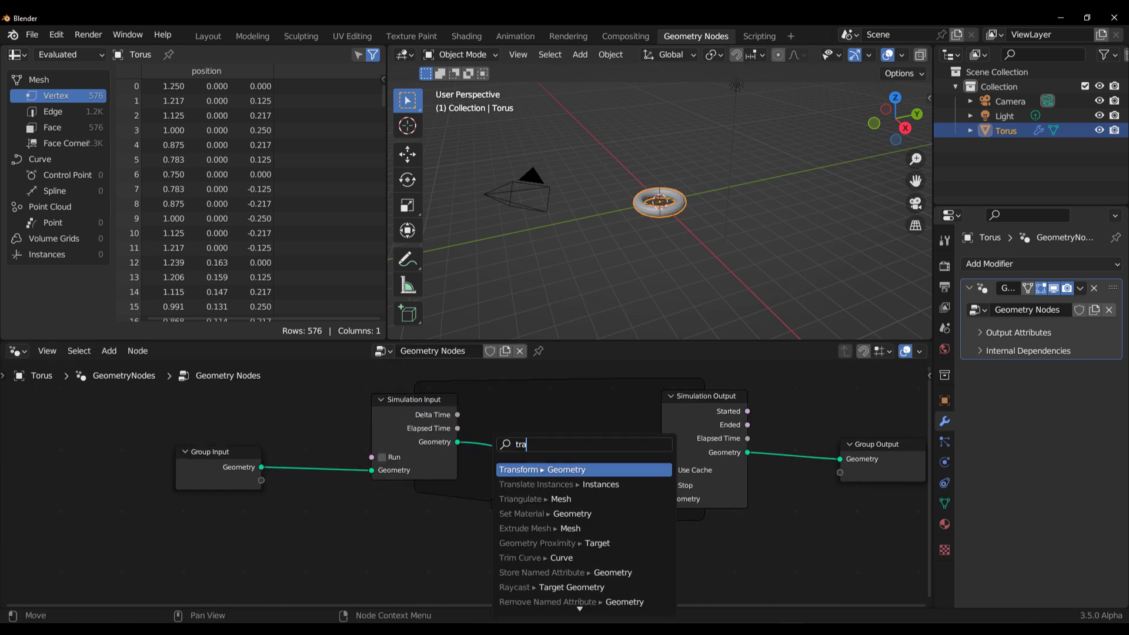
pyautogui.press('Return')
pyautogui.click(550, 401)
pyautogui.hotkey('ctrl', 'shift', 'd')
pyautogui.click(480, 527)
# Add a Join Geometry node that merges both Transform outputs and connect it to Simulation Output's geometry
pyautogui.moveTo(551, 533); pyautogui.dragTo(693, 443)
pyautogui.write('join')
pyautogui.press('Return')
pyautogui.click(635, 553)
pyautogui.moveTo(719, 558); pyautogui.dragTo(695, 499)
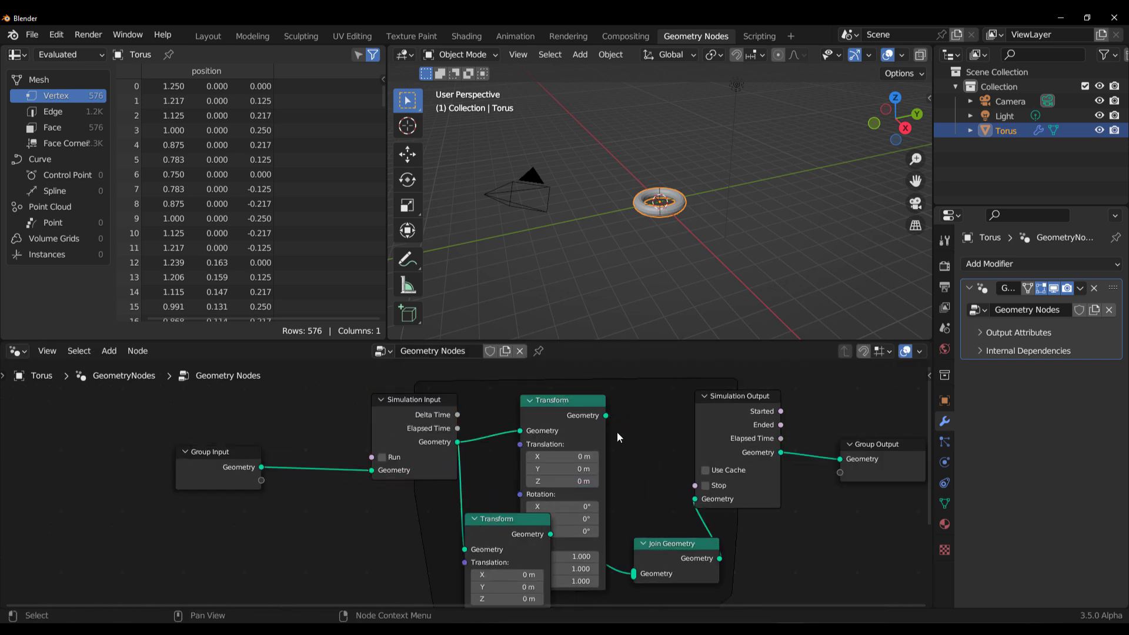
pyautogui.moveTo(605, 416); pyautogui.dragTo(632, 571)
# Move the duplicated Transform node clear of the first one and set its Y rotation to 0.5°
pyautogui.click(474, 518)
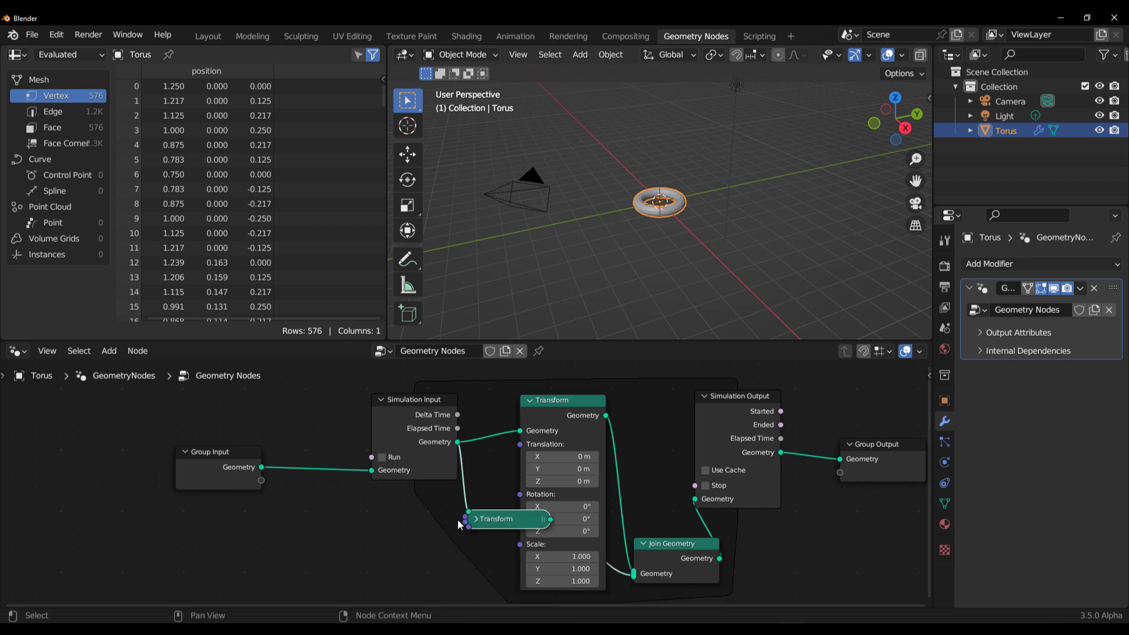
pyautogui.moveTo(528, 523); pyautogui.dragTo(475, 549)
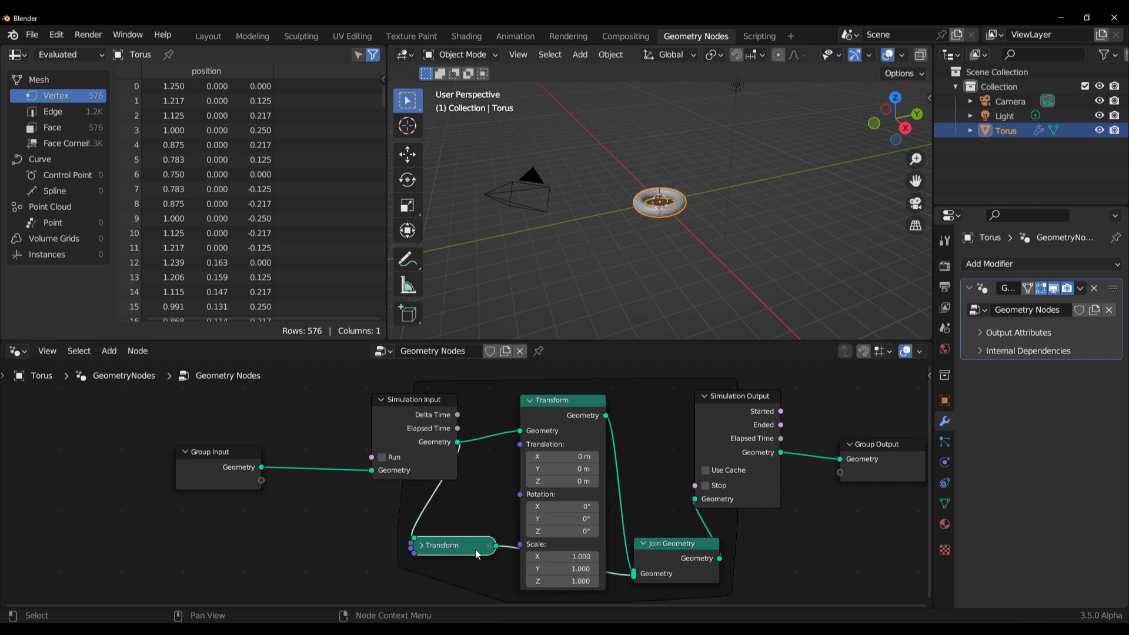
pyautogui.click(422, 545)
pyautogui.moveTo(446, 531); pyautogui.dragTo(460, 446, button='middle')
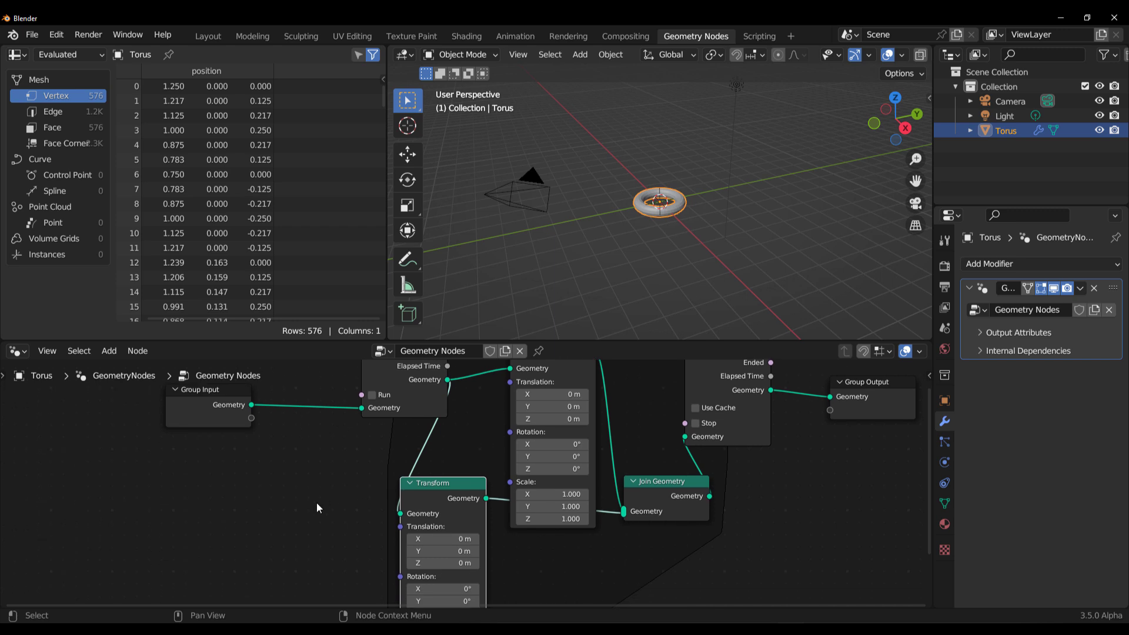
pyautogui.moveTo(316, 503); pyautogui.dragTo(330, 466, button='middle')
pyautogui.moveTo(616, 535); pyautogui.dragTo(652, 525, button='middle')
pyautogui.click(495, 555)
pyautogui.moveTo(496, 555); pyautogui.dragTo(532, 546)
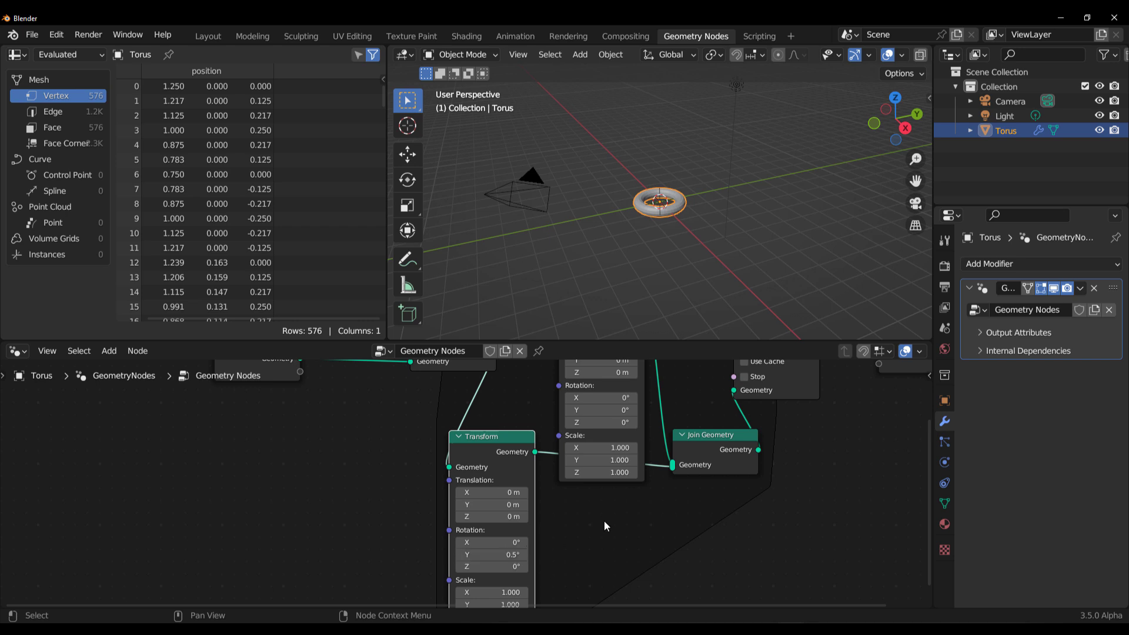
# Set the first Transform's Z translation to 1.3 m and show a Timeline editor beneath the 3D viewport
pyautogui.moveTo(606, 525); pyautogui.dragTo(617, 594, button='middle')
pyautogui.moveTo(612, 441); pyautogui.dragTo(623, 440)
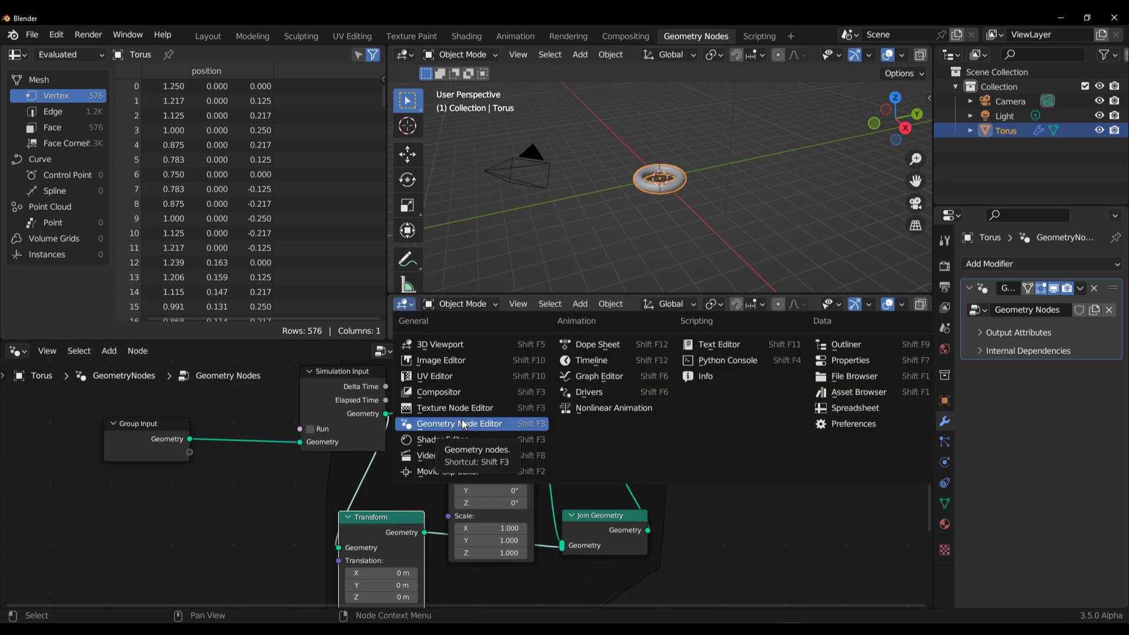
pyautogui.click(594, 360)
# Play the torus simulation, stop it, and examine the stacked torus copies from different angles and distances
pyautogui.click(679, 305)
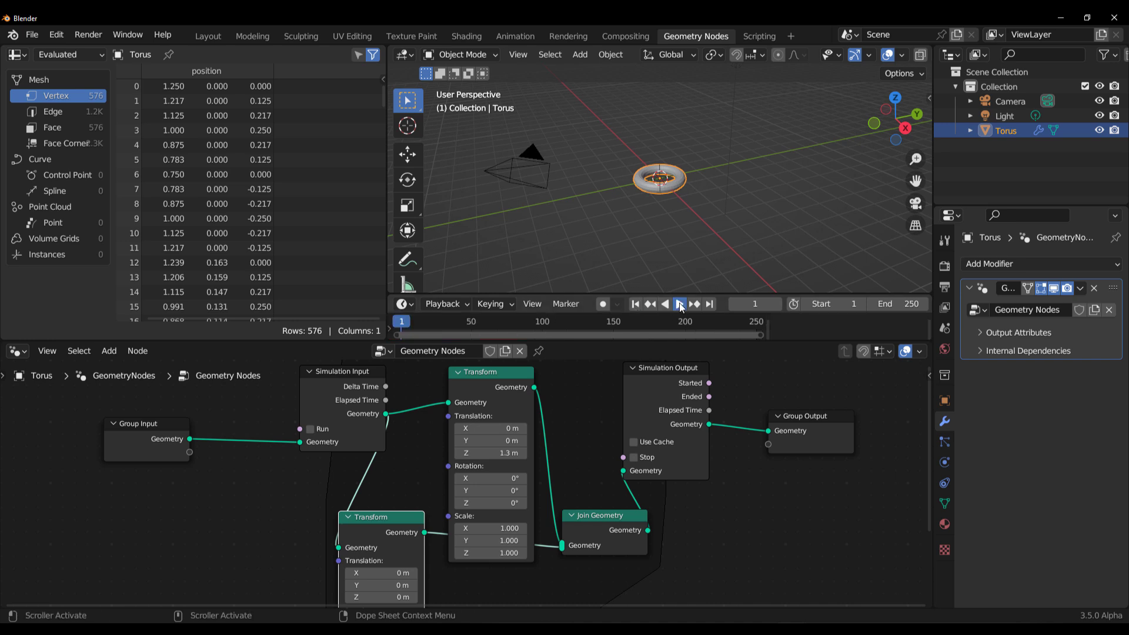
pyautogui.click(680, 304)
pyautogui.press('space')
pyautogui.moveTo(645, 234); pyautogui.dragTo(706, 238, button='middle')
pyautogui.keyDown('shift'); pyautogui.moveTo(667, 162); pyautogui.dragTo(641, 226, button='middle'); pyautogui.keyUp('shift')
pyautogui.scroll(5, 671, 219)
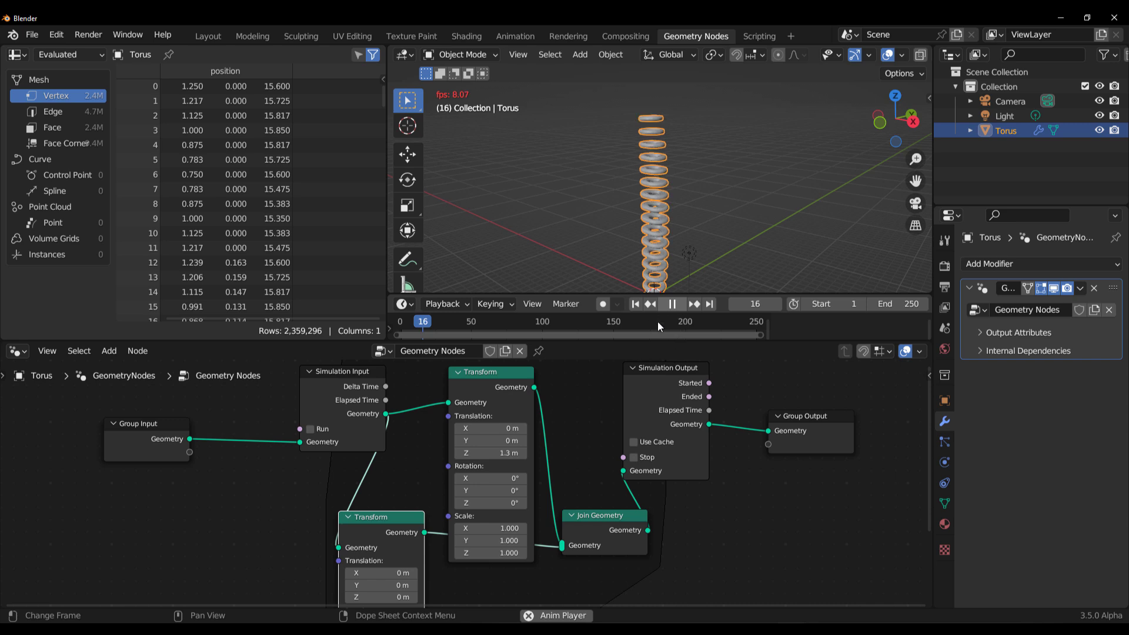
pyautogui.press('space')
pyautogui.moveTo(696, 165); pyautogui.dragTo(715, 245, button='middle')
pyautogui.scroll(3, 684, 251)
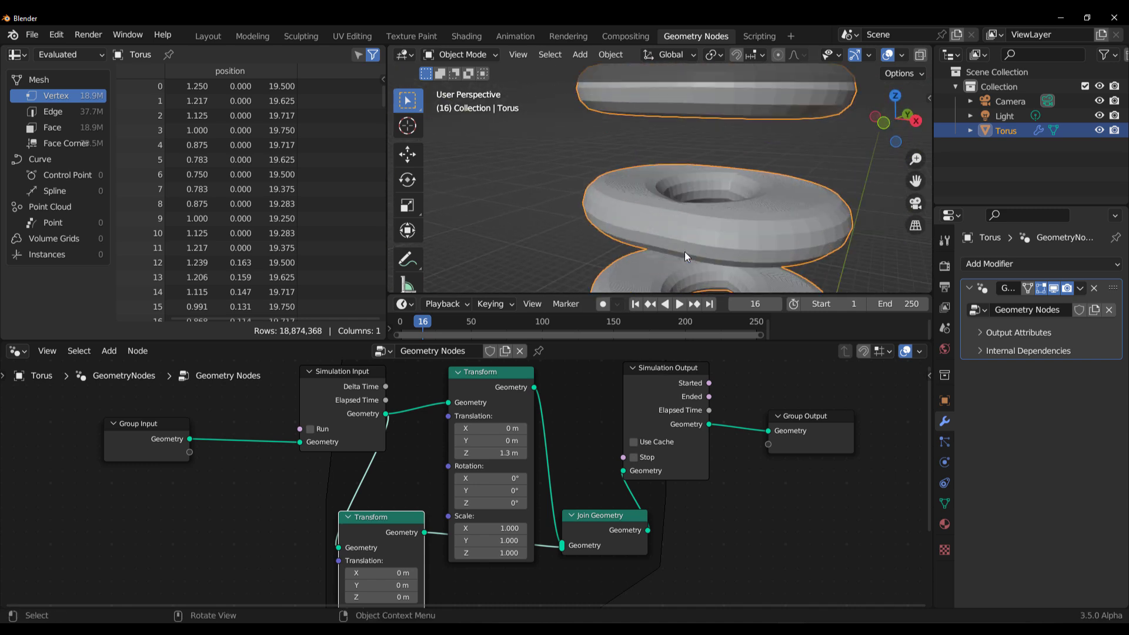
pyautogui.scroll(3, 694, 238)
pyautogui.scroll(-5, 693, 239)
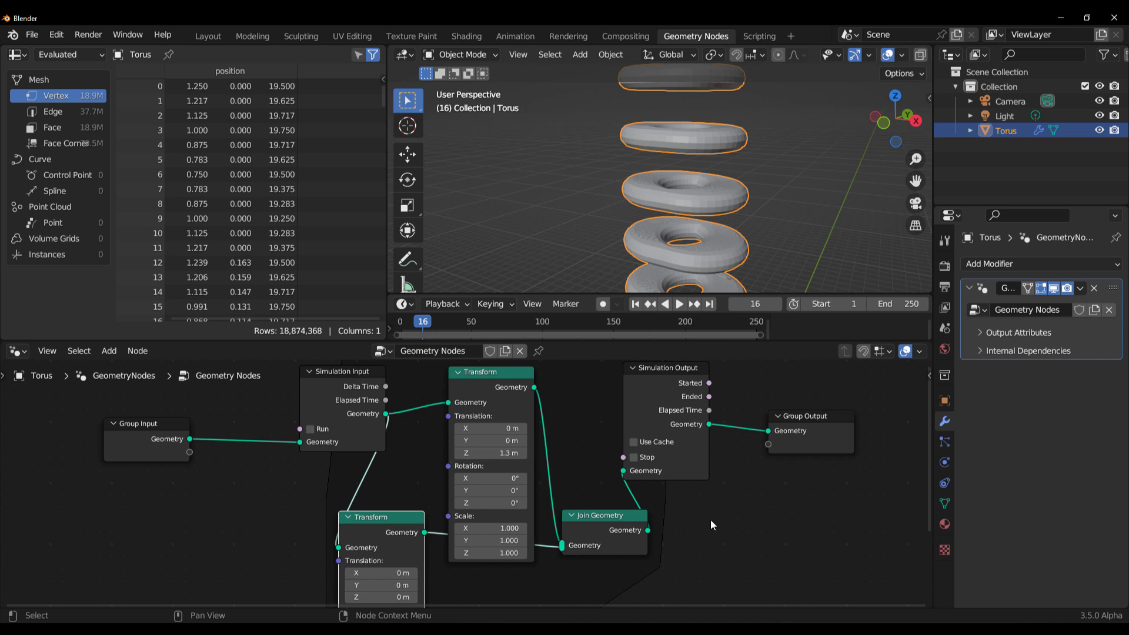
# Set the duplicated Transform node's Y rotation to 0°
pyautogui.moveTo(710, 520); pyautogui.dragTo(750, 477, button='middle')
pyautogui.keyDown('ctrl'); pyautogui.hscroll(-3, 541, 449); pyautogui.keyUp('ctrl')
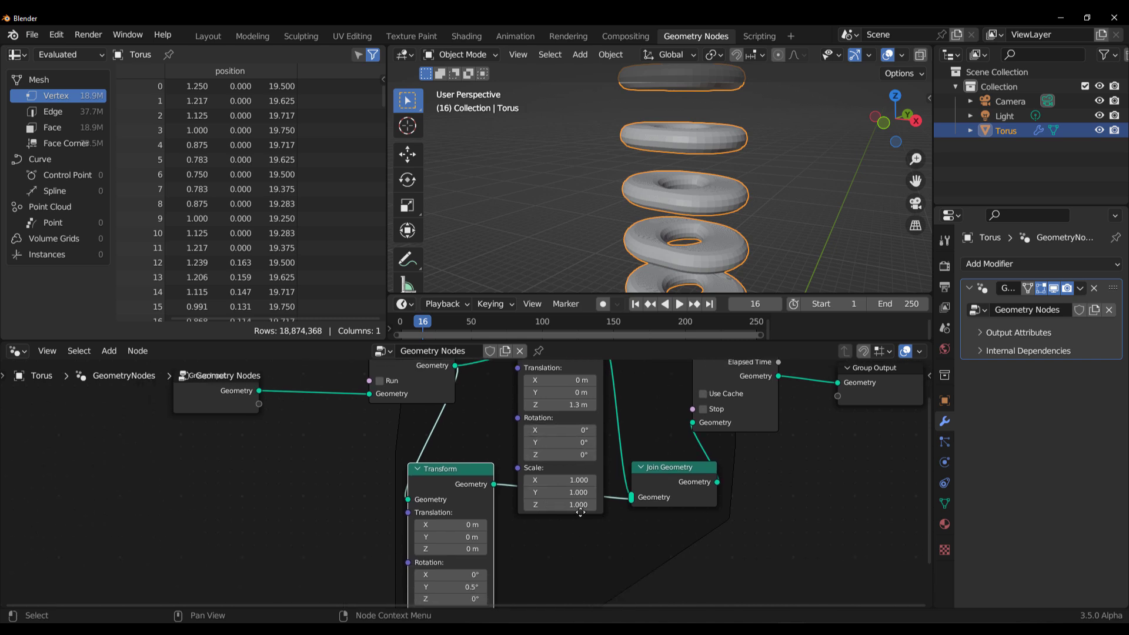
pyautogui.keyDown('shift'); pyautogui.scroll(-5, 530, 532); pyautogui.keyUp('shift')
pyautogui.keyDown('ctrl'); pyautogui.hscroll(-3, 531, 533); pyautogui.keyUp('ctrl')
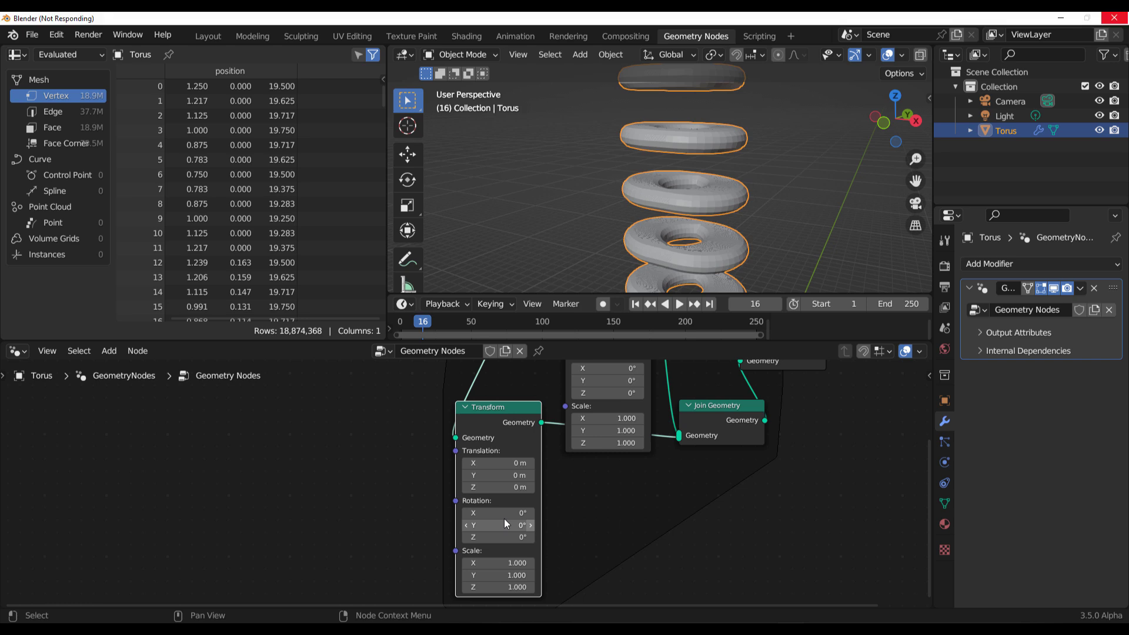
pyautogui.moveTo(404, 424); pyautogui.dragTo(392, 550, button='middle')
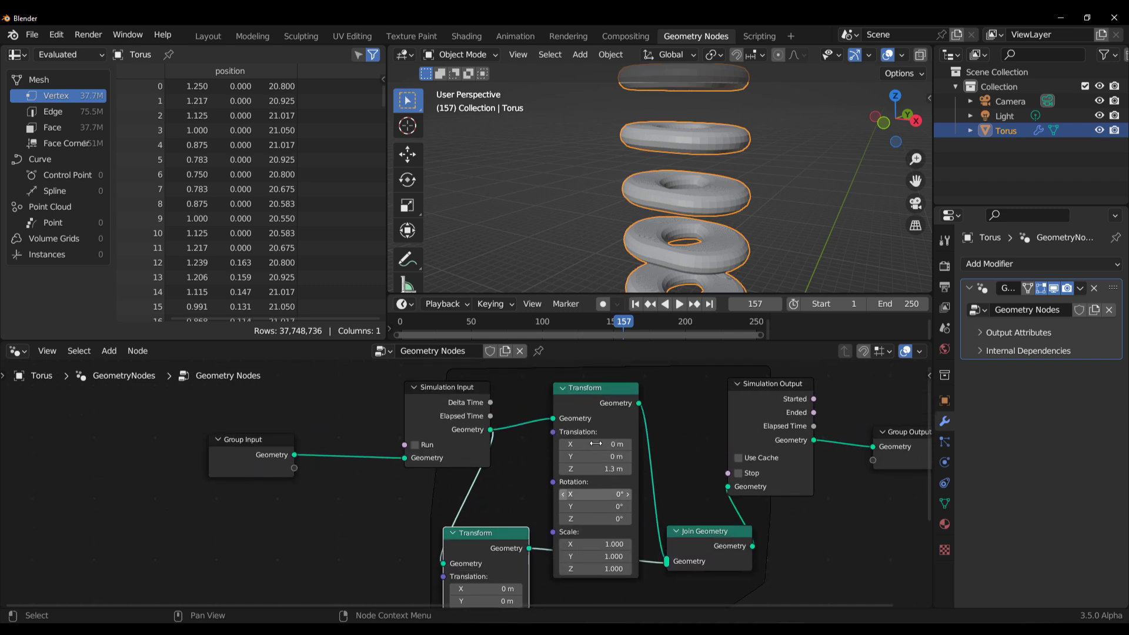
# Move the Join Geometry node closer to the first Transform node and view the torus stack from its base
pyautogui.moveTo(812, 590); pyautogui.dragTo(735, 568, button='middle')
pyautogui.moveTo(633, 523); pyautogui.dragTo(604, 470)
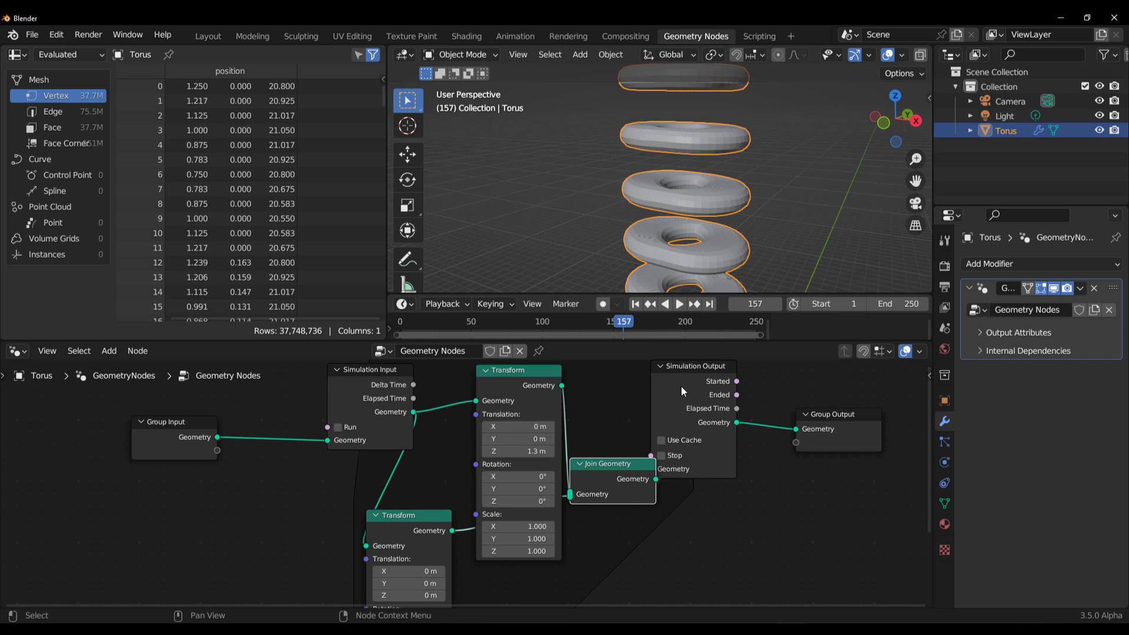
pyautogui.scroll(-8, 726, 213)
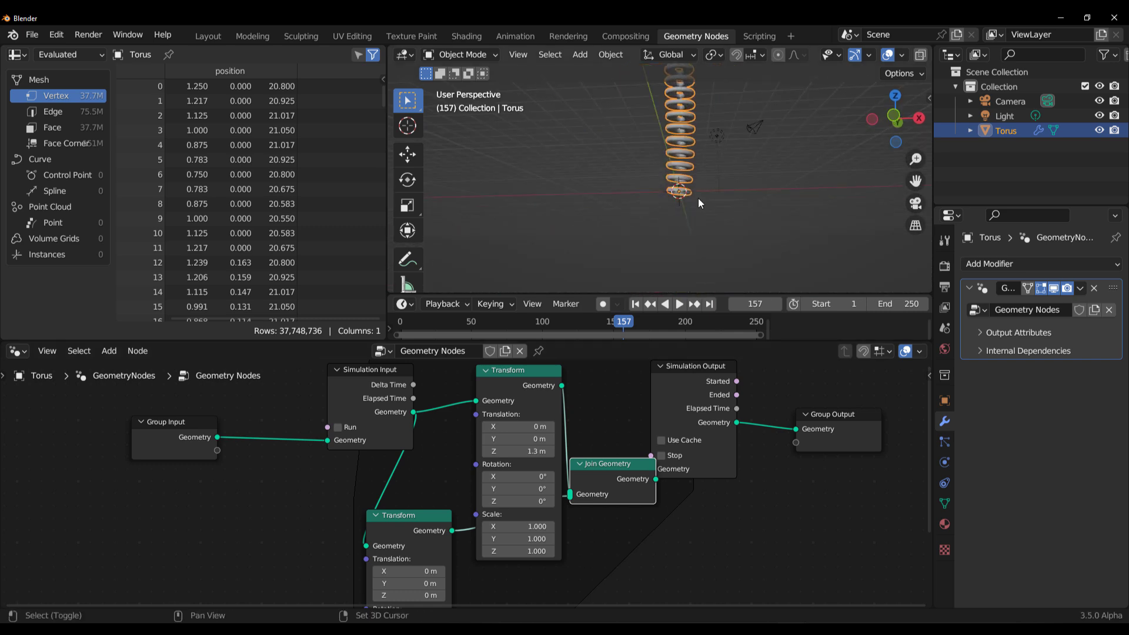
pyautogui.scroll(8, 739, 250)
pyautogui.keyDown('shift'); pyautogui.moveTo(787, 124); pyautogui.dragTo(755, 193, button='middle'); pyautogui.keyUp('shift')
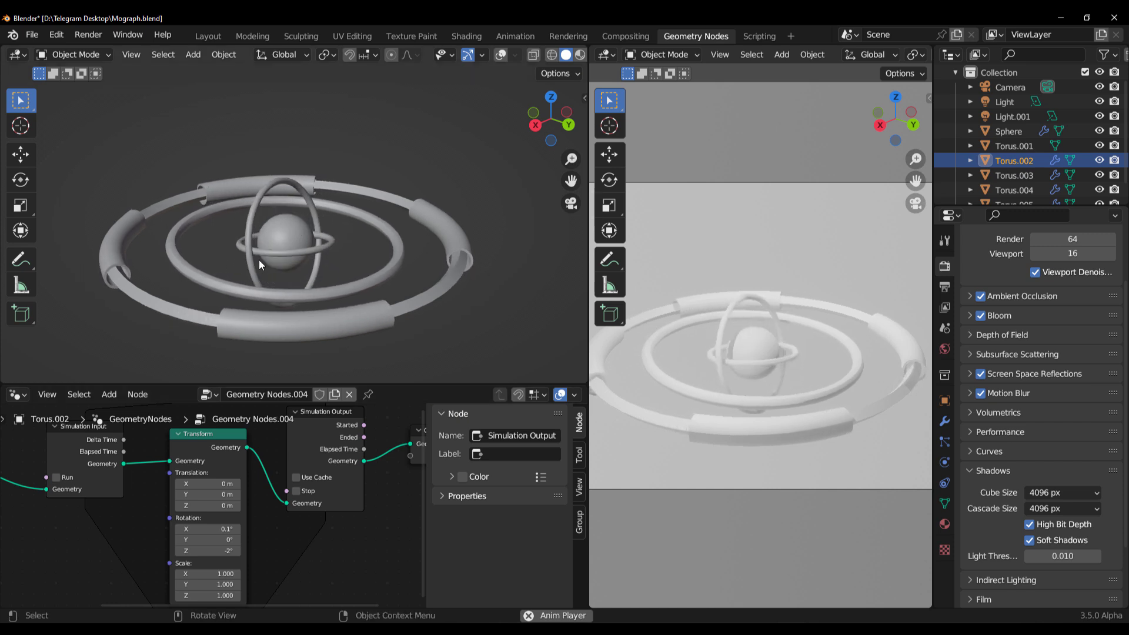
# Select the Torus.002 ring in the Mograph.blend scene to view its simulation node tree
pyautogui.click(315, 292)
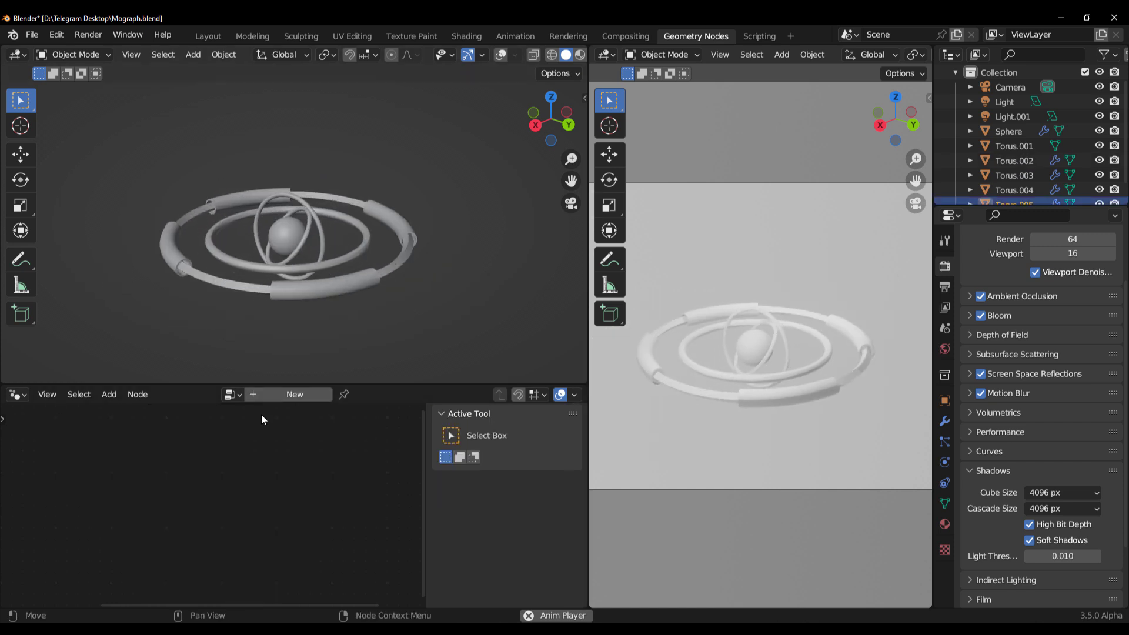
pyautogui.click(291, 267)
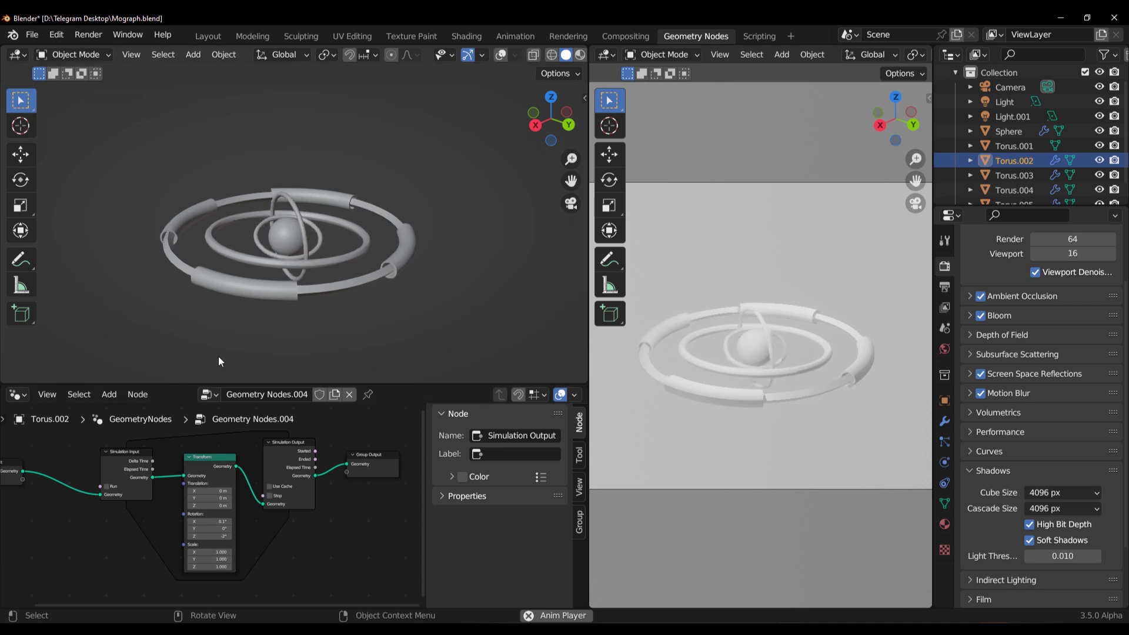
# Show the viewport overlays and select the Torus.004 ring to read the Transform values in its simulation node tree
pyautogui.click(284, 247)
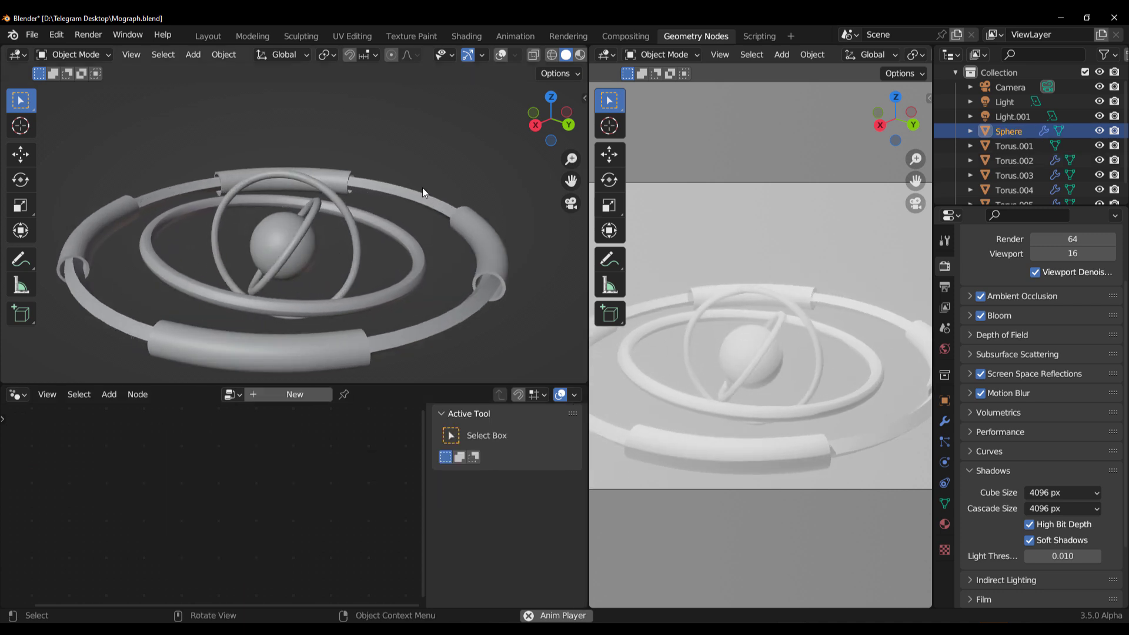
pyautogui.click(500, 56)
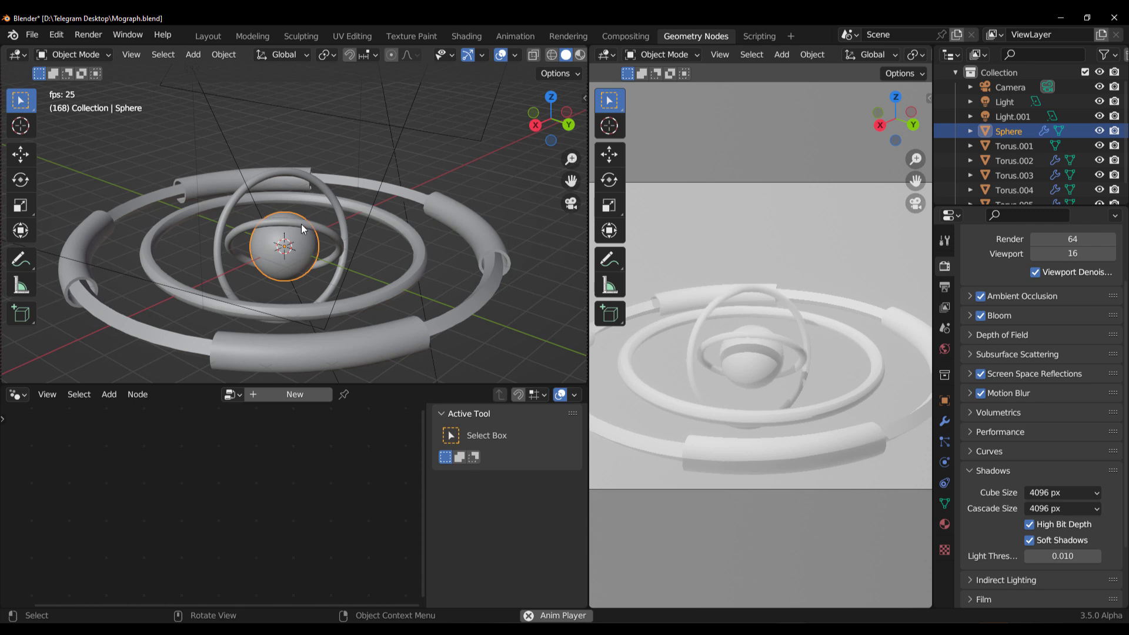
pyautogui.click(292, 176)
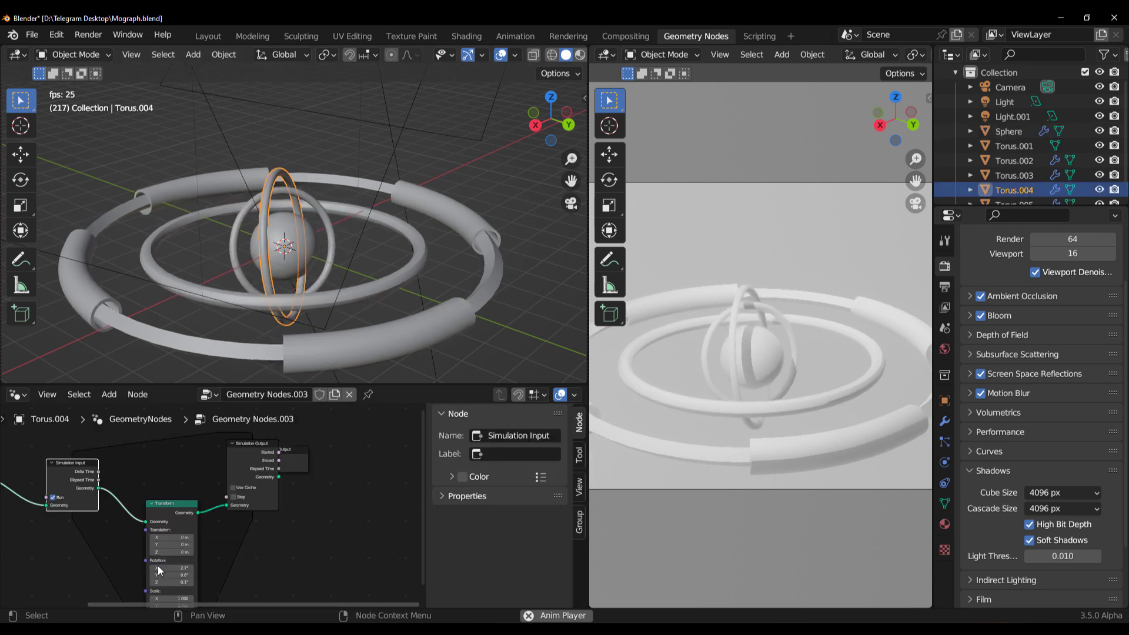
pyautogui.scroll(4, 330, 488)
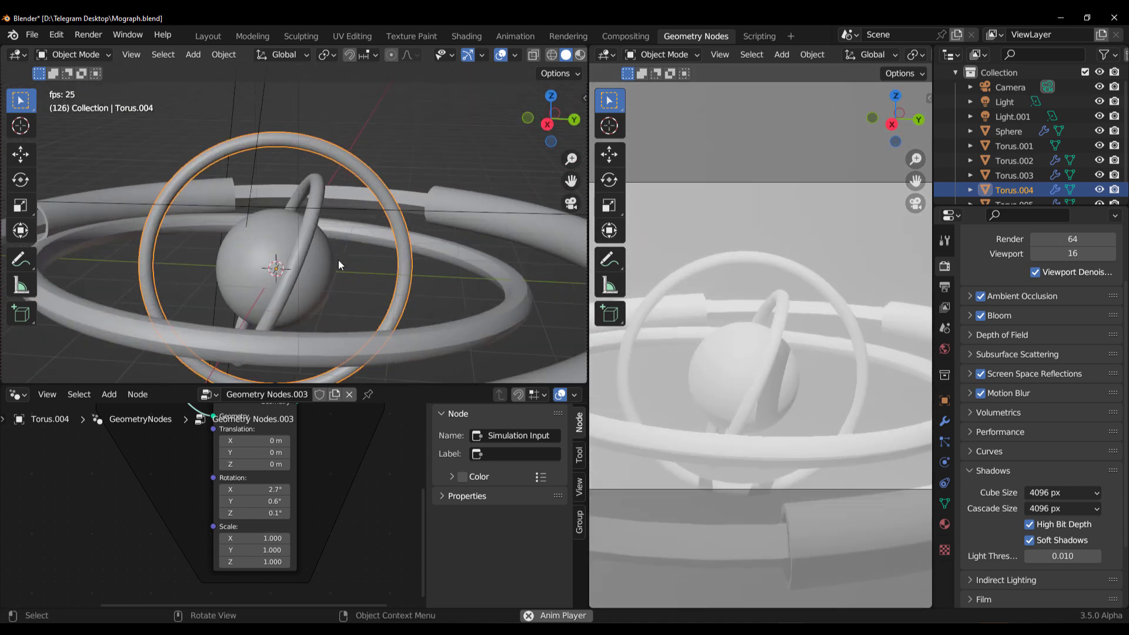
# Examine the animated rings around the sphere from several angles, and look over the CURL line simulation
pyautogui.scroll(-1, 337, 261)
pyautogui.moveTo(338, 261); pyautogui.dragTo(326, 333, button='middle')
pyautogui.scroll(4, 310, 280)
pyautogui.scroll(-1, 311, 282)
pyautogui.moveTo(311, 290); pyautogui.dragTo(319, 218, button='middle')
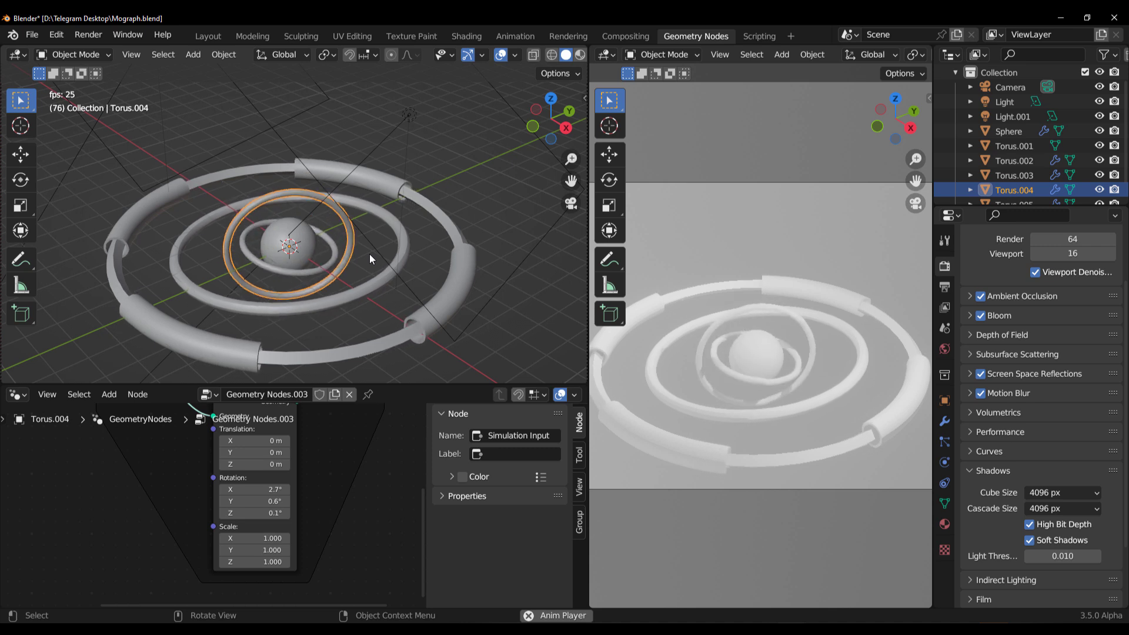
pyautogui.click(425, 136)
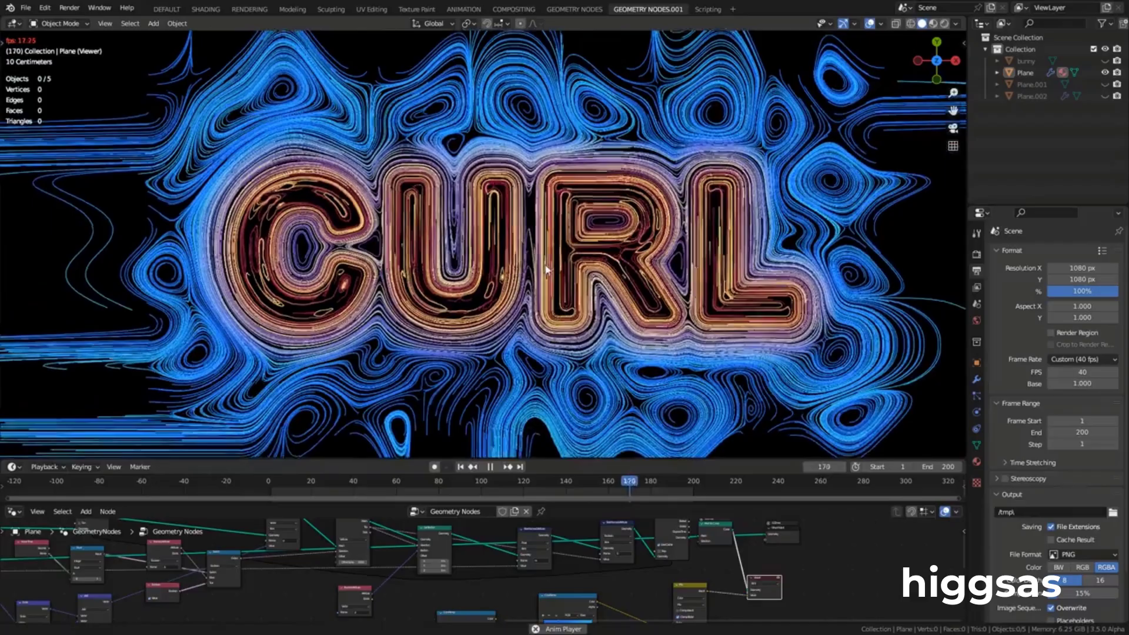
pyautogui.keyDown('ctrl'); pyautogui.moveTo(546, 269); pyautogui.dragTo(547, 448, button='middle'); pyautogui.keyUp('ctrl')
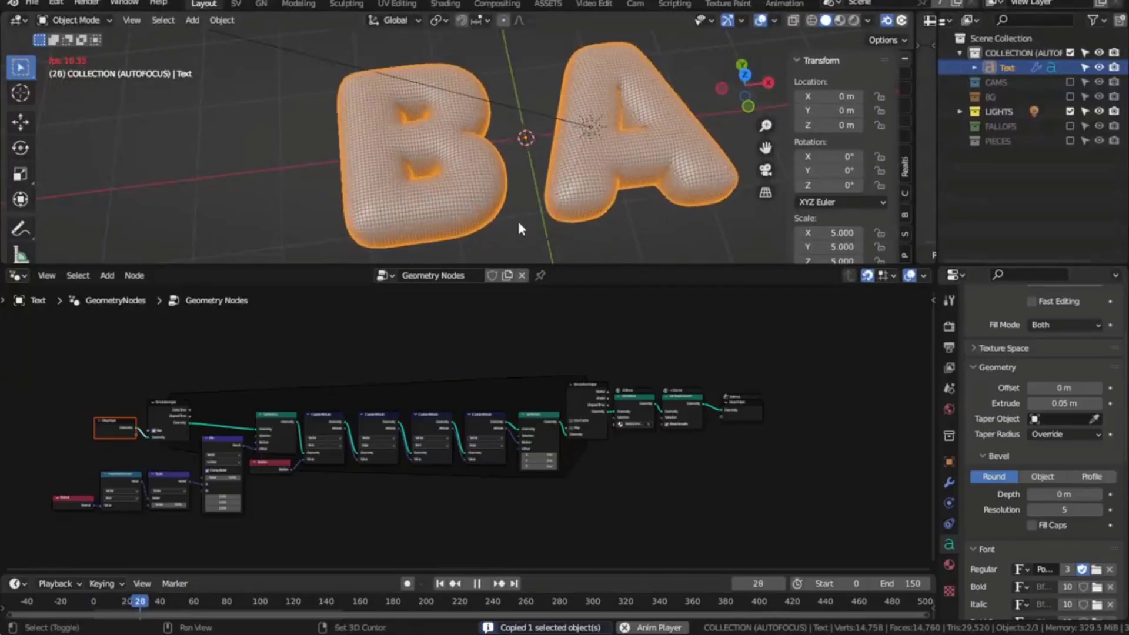
# Stop the playback and show the BA balloon text in Rendered shading without overlays
pyautogui.press('space')
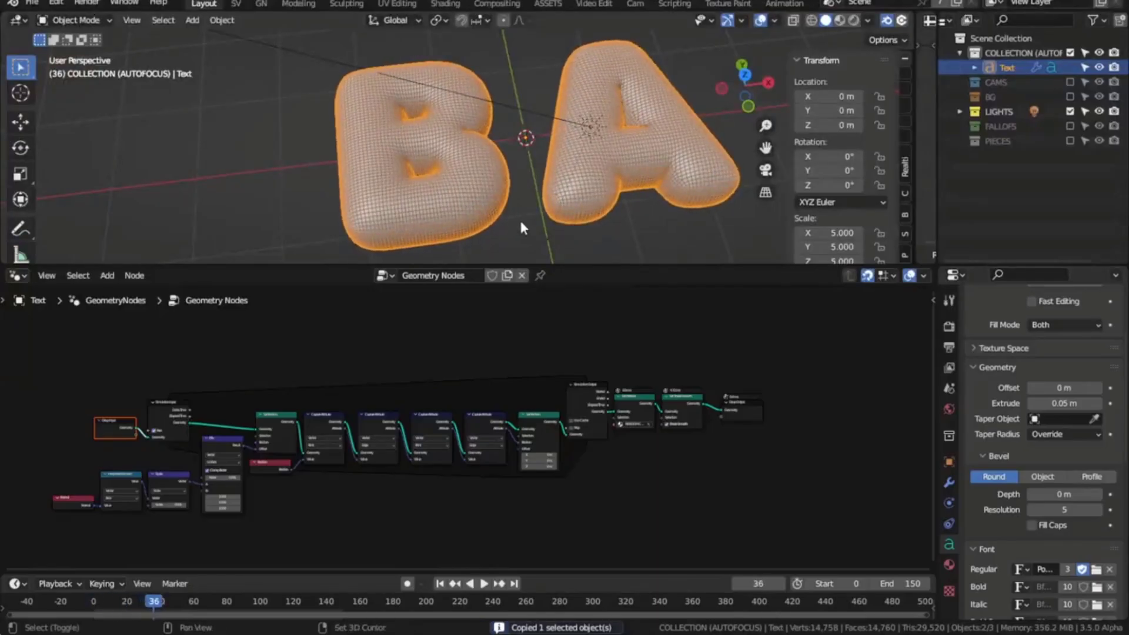
pyautogui.press('z')
pyautogui.click(574, 149)
pyautogui.press('z')
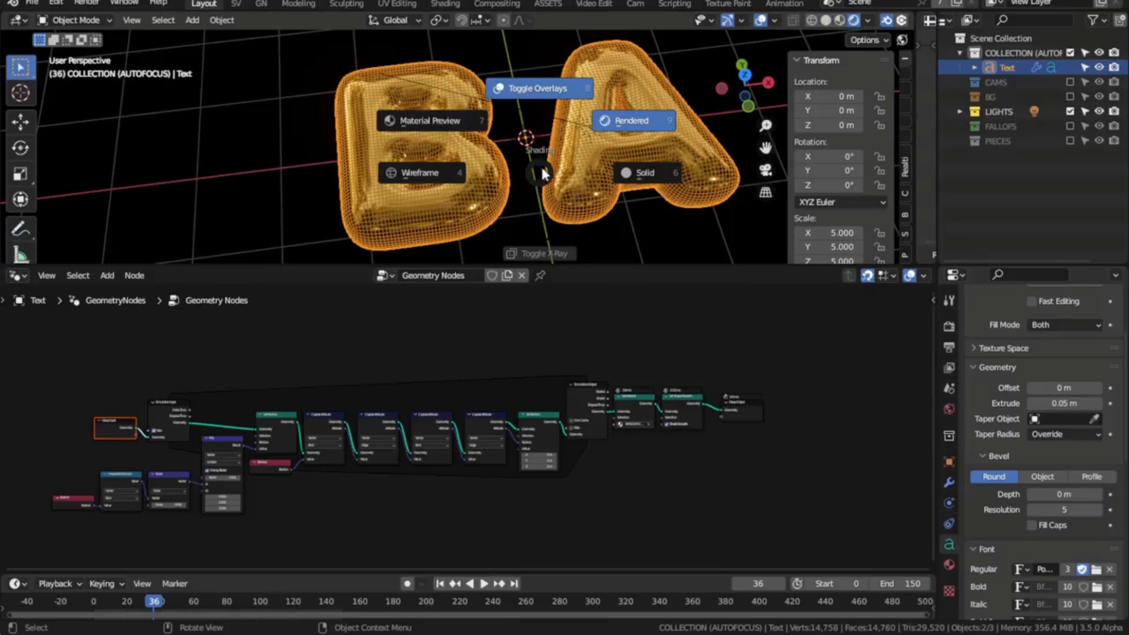
pyautogui.click(637, 120)
pyautogui.hotkey('shift', 'alt', 'z')
pyautogui.moveTo(467, 208)
pyautogui.keyDown('ctrl'); pyautogui.mouseDown(button='middle')
pyautogui.moveTo(518, 115)
pyautogui.moveTo(529, 197)
pyautogui.moveTo(553, 151)
pyautogui.mouseUp(button='middle'); pyautogui.keyUp('ctrl')
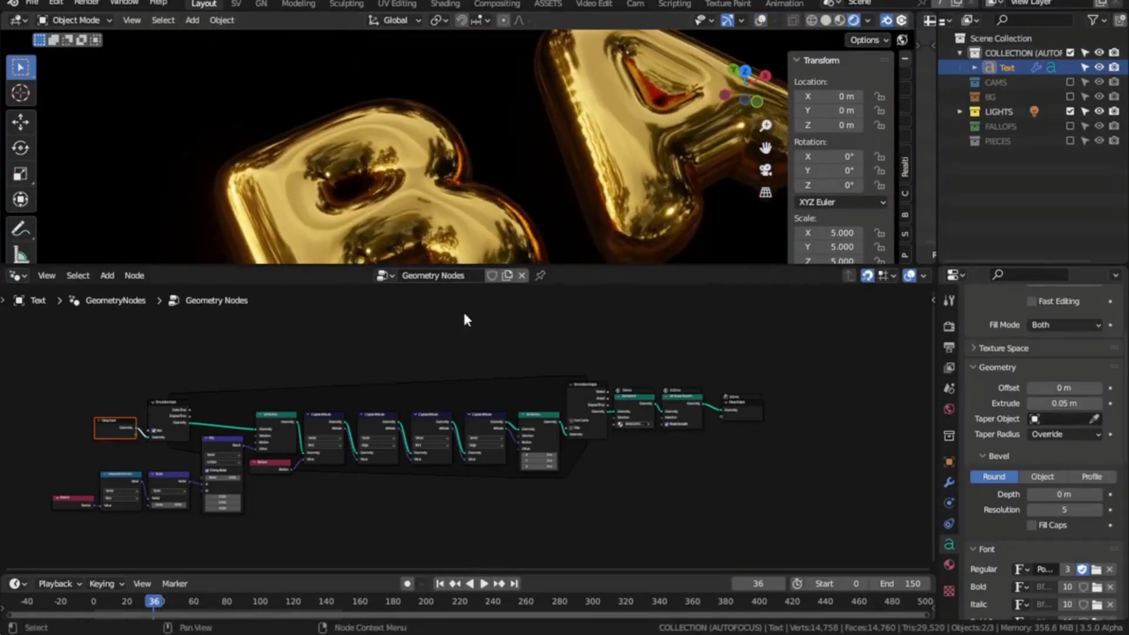
pyautogui.keyDown('ctrl'); pyautogui.moveTo(334, 422); pyautogui.dragTo(394, 334, button='middle'); pyautogui.keyUp('ctrl')
pyautogui.moveTo(513, 341); pyautogui.dragTo(691, 336, button='middle')
pyautogui.keyDown('ctrl'); pyautogui.moveTo(218, 511); pyautogui.dragTo(320, 386, button='middle'); pyautogui.keyUp('ctrl')
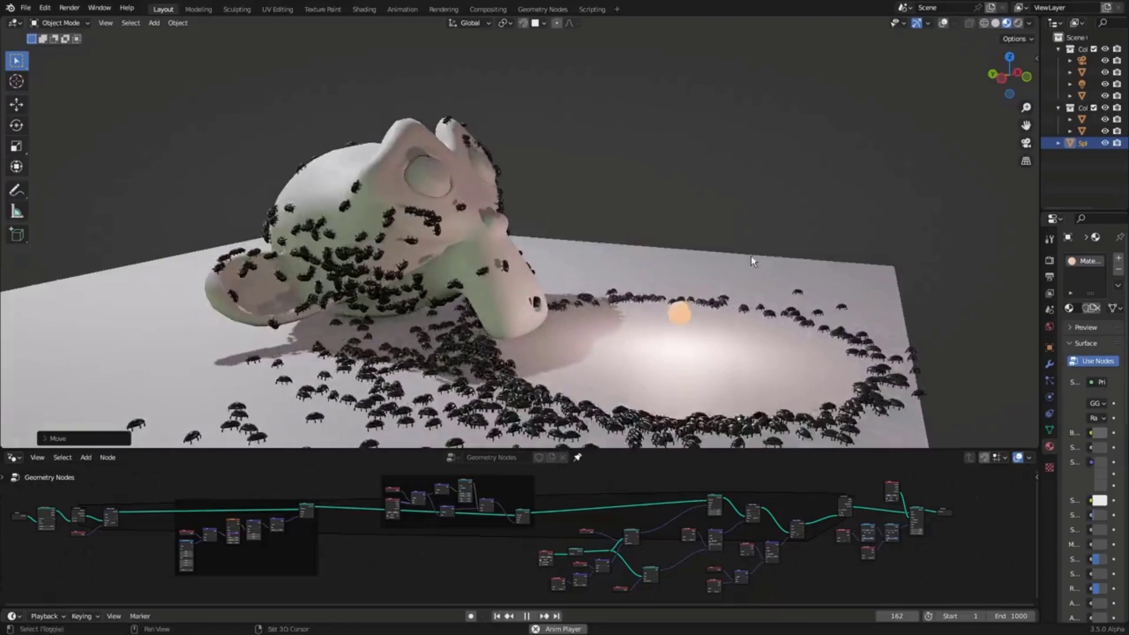
# Move the glowing sphere across the plane in front of the monkey head to drive the beetles away while the simulation plays
pyautogui.moveTo(651, 191); pyautogui.dragTo(770, 149)
pyautogui.scroll(-3, 769, 149)
pyautogui.moveTo(769, 149); pyautogui.dragTo(736, 202, button='middle')
pyautogui.press('g')
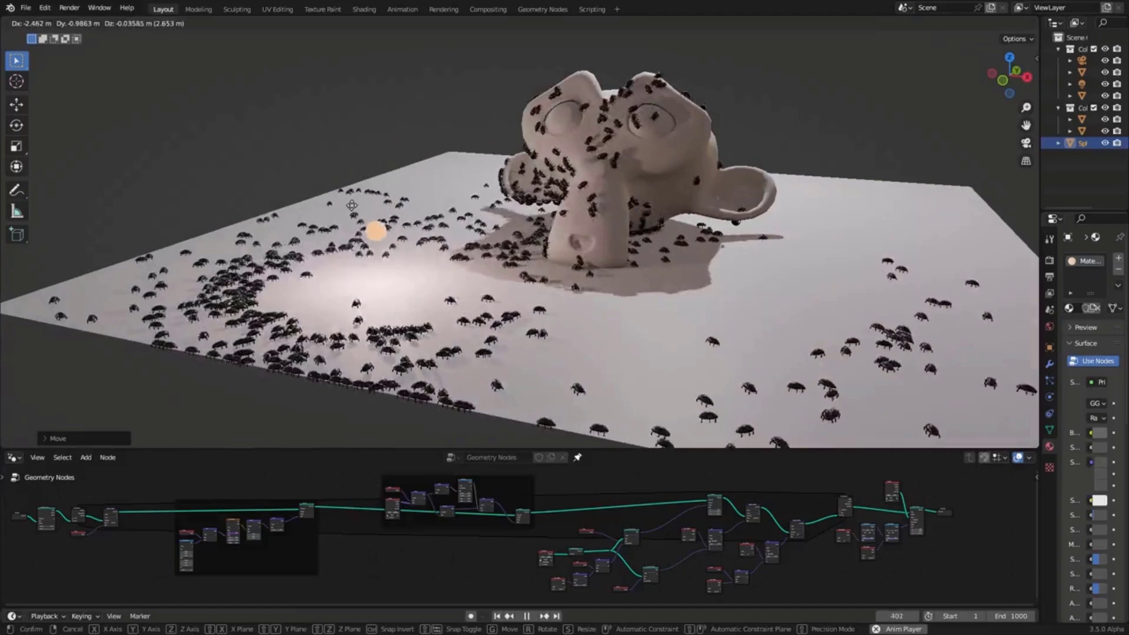
pyautogui.click(461, 185)
# Raise the glowing sphere past the monkey's face to the top of its head
pyautogui.moveTo(461, 186); pyautogui.dragTo(400, 212, button='middle')
pyautogui.press('g')
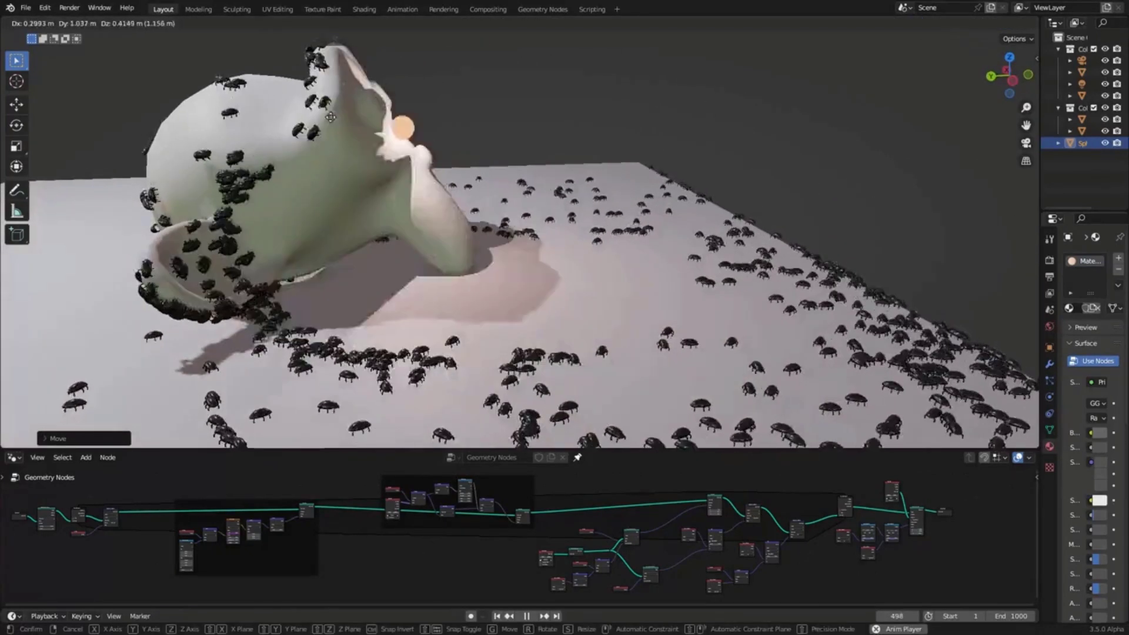
pyautogui.click(144, 48)
# Move the glowing sphere from above the monkey head down beside its ear to scatter the beetles there
pyautogui.scroll(-2, 229, 91)
pyautogui.moveTo(234, 92); pyautogui.dragTo(225, 118, button='middle')
pyautogui.press('g')
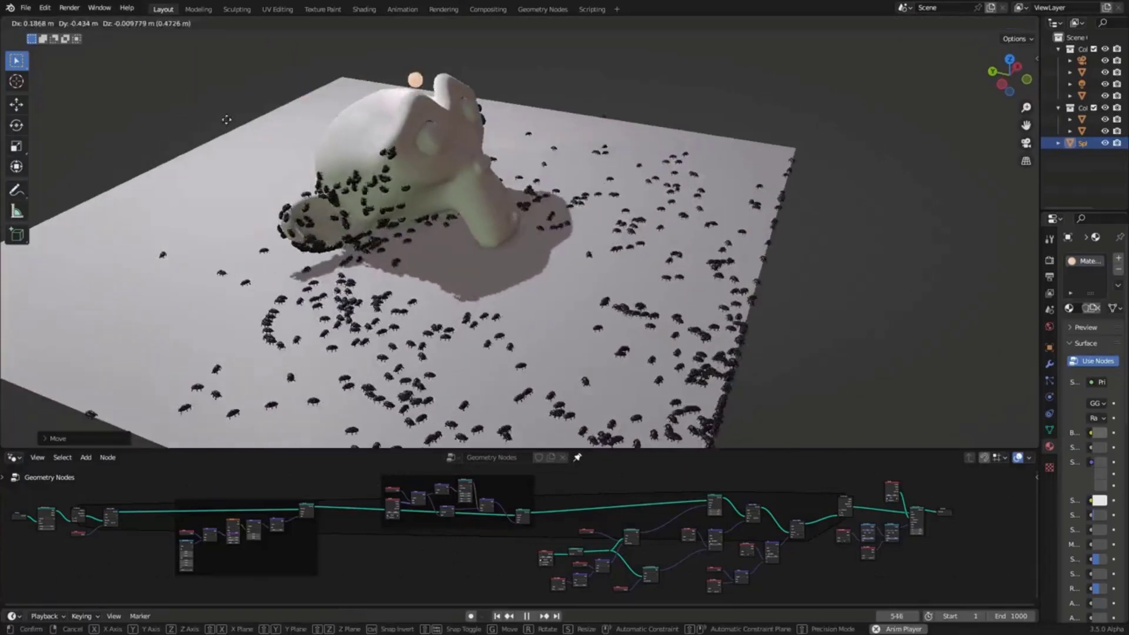
pyautogui.click(67, 247)
pyautogui.moveTo(154, 221); pyautogui.dragTo(411, 321, button='middle')
pyautogui.press('g')
pyautogui.click(474, 232)
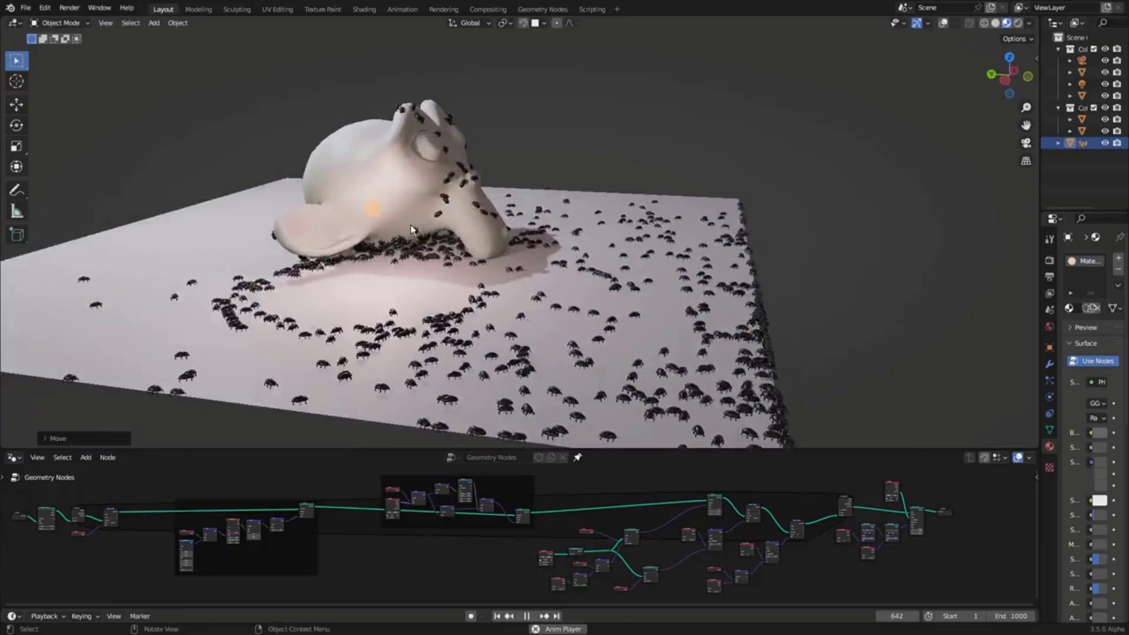